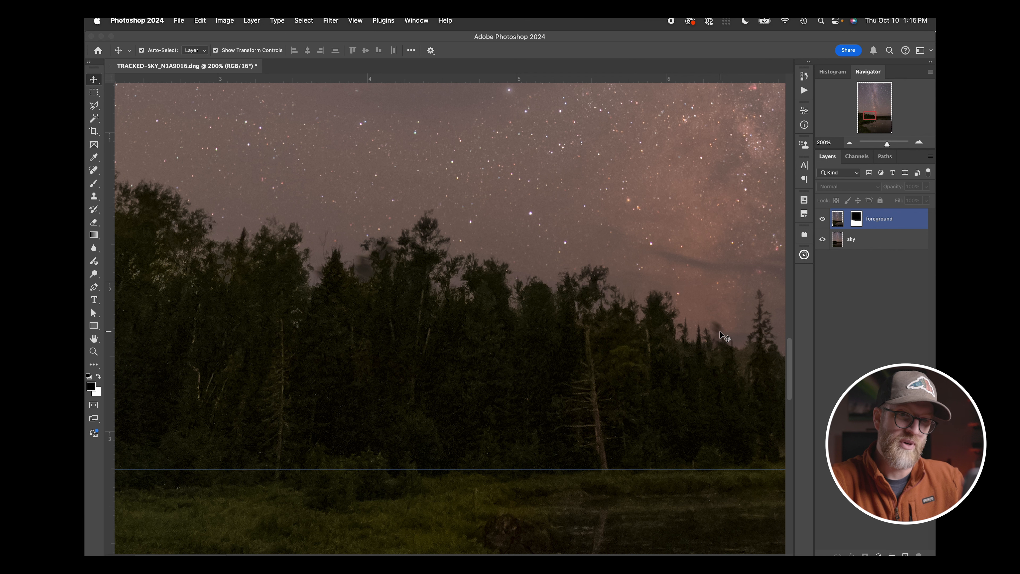
- Try shifting the sky layer slightly downward beneath the masked foreground layer
click(866, 241)
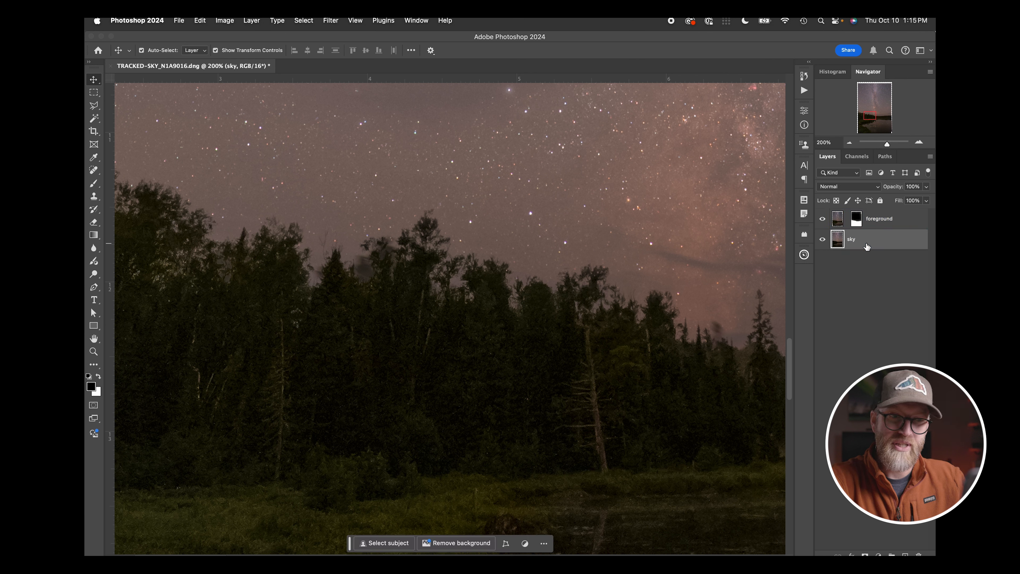
drag(693, 180, 698, 213)
scroll(710, 221, left, 12)
scroll(710, 222, up, 4)
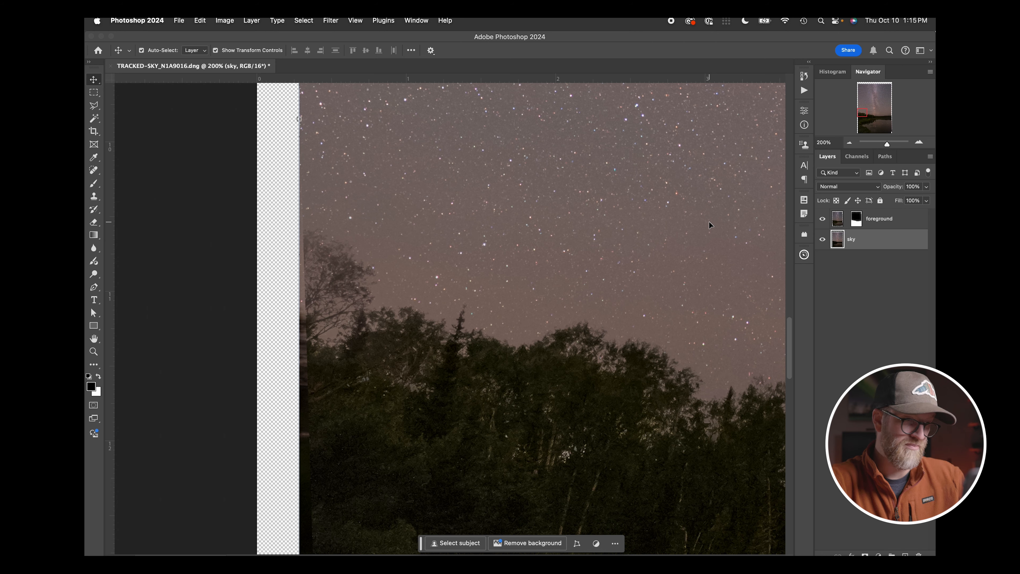
key(super+0)
click(853, 311)
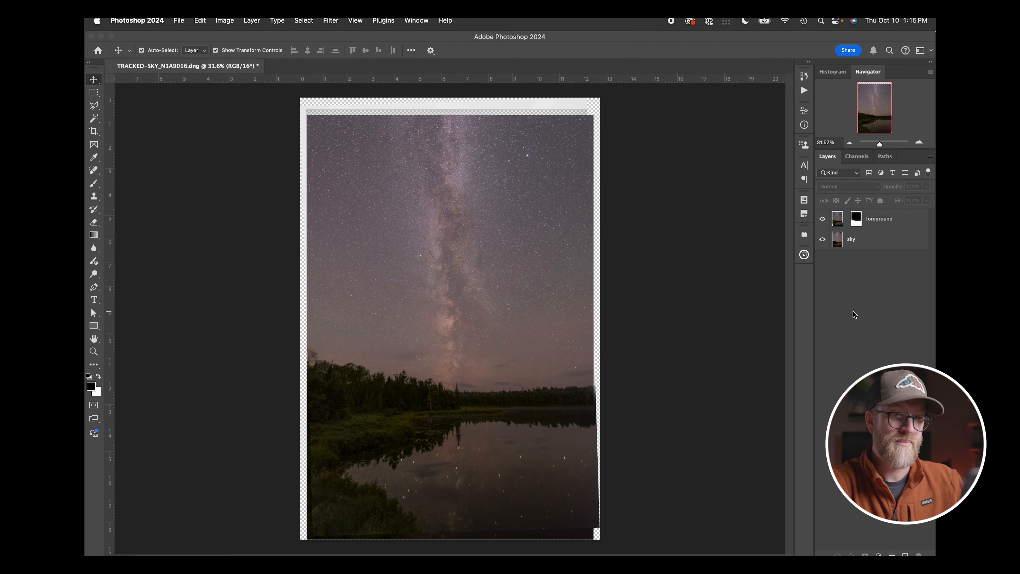
key(super+z)
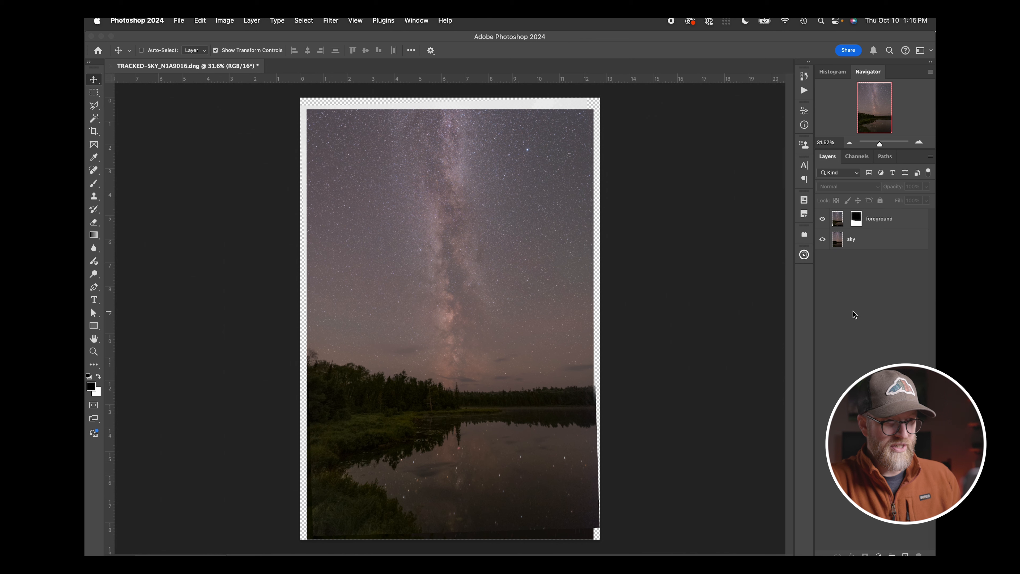
- Undo the last change to the foreground mask and delete that layer's mask without applying it
key(super+z)
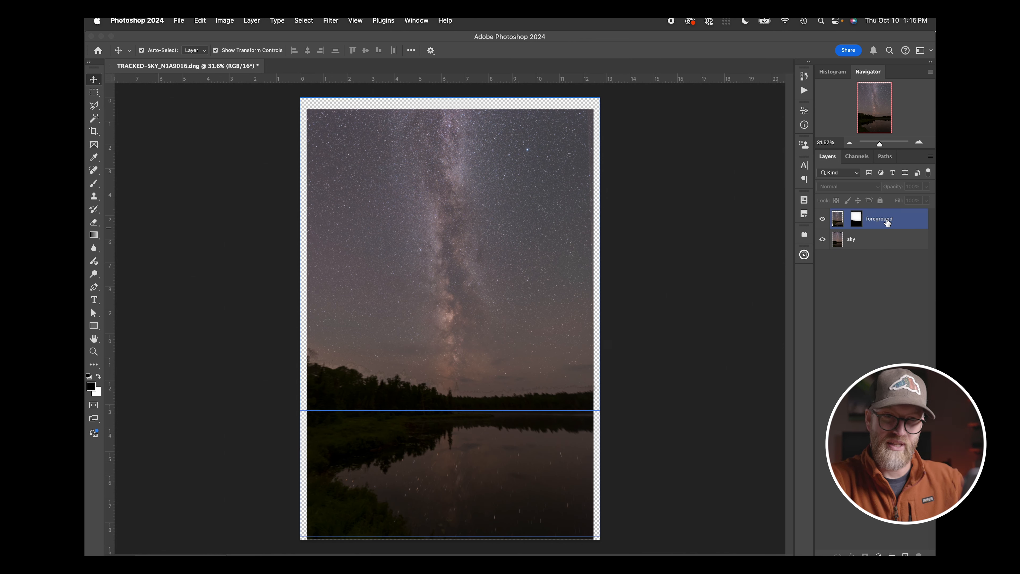
click(888, 222)
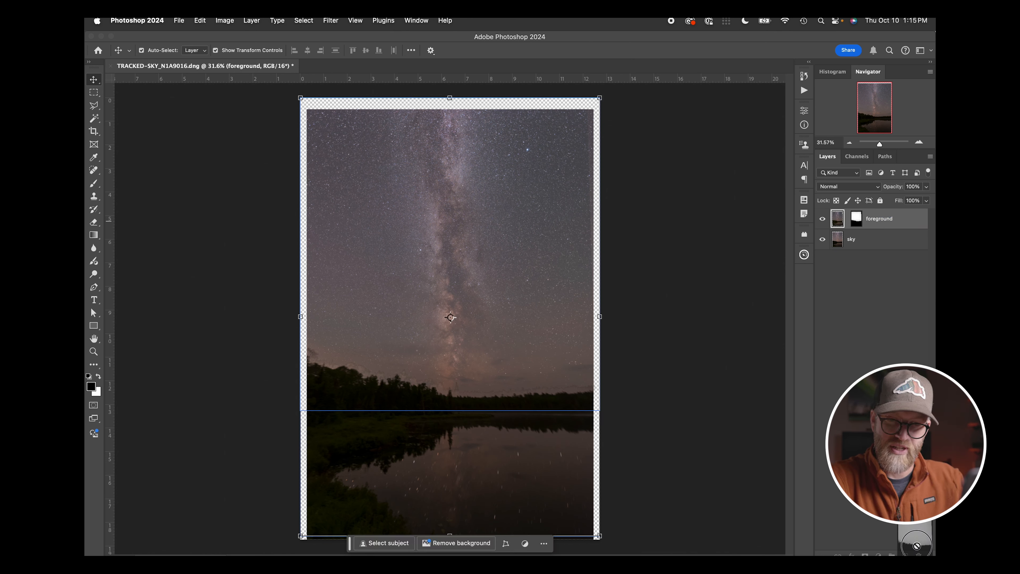
drag(917, 545, 919, 555)
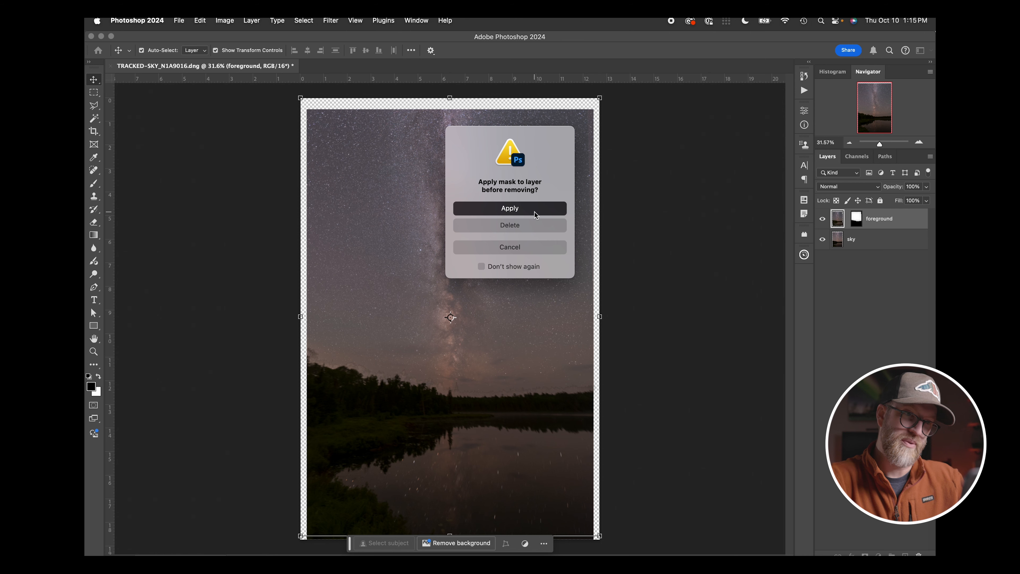
click(521, 225)
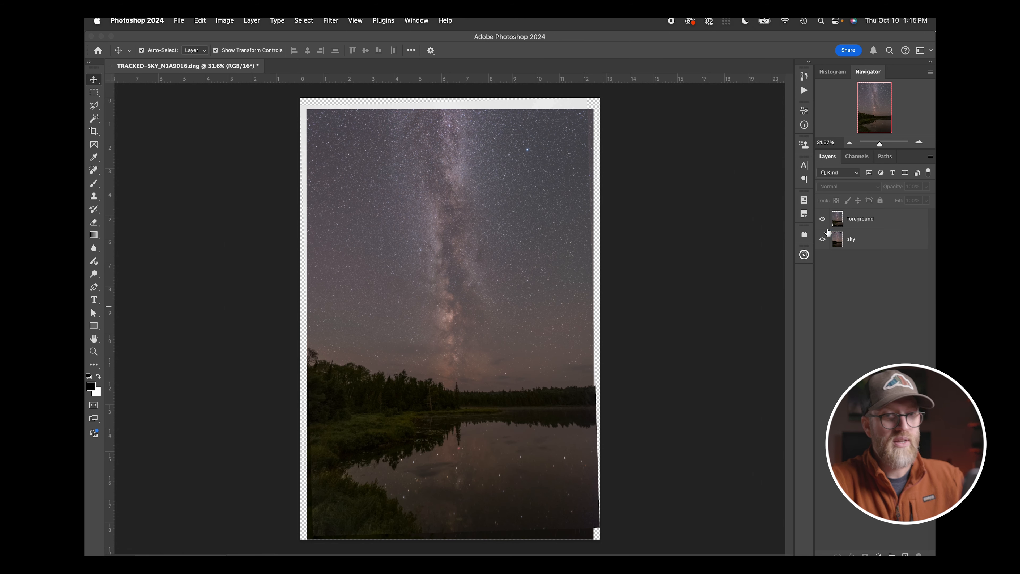
- Hide the sky layer and add a new white layer mask to the foreground layer
click(883, 220)
click(822, 239)
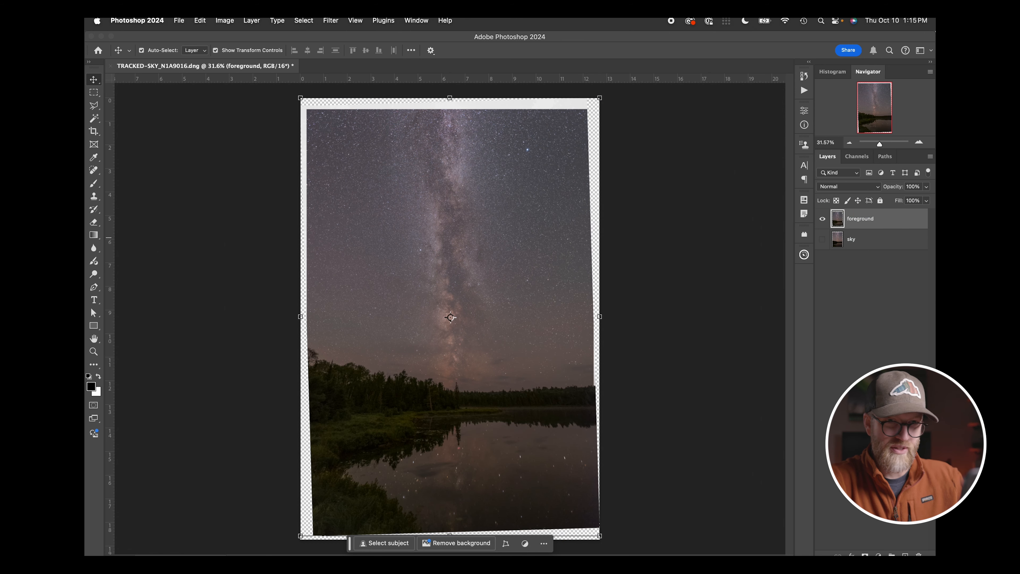
key(super+1)
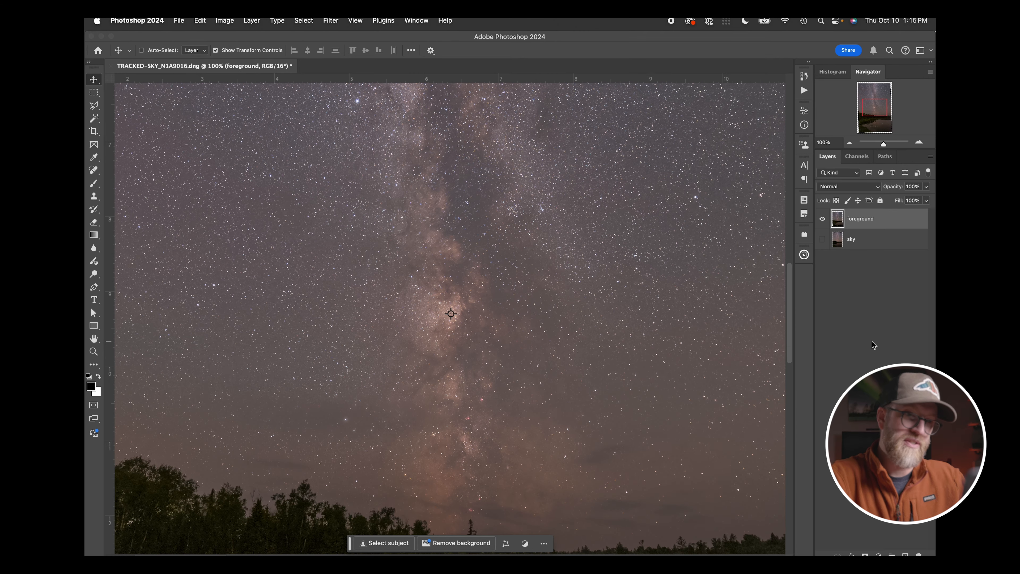
scroll(563, 351, down, 10)
scroll(563, 351, left, 5)
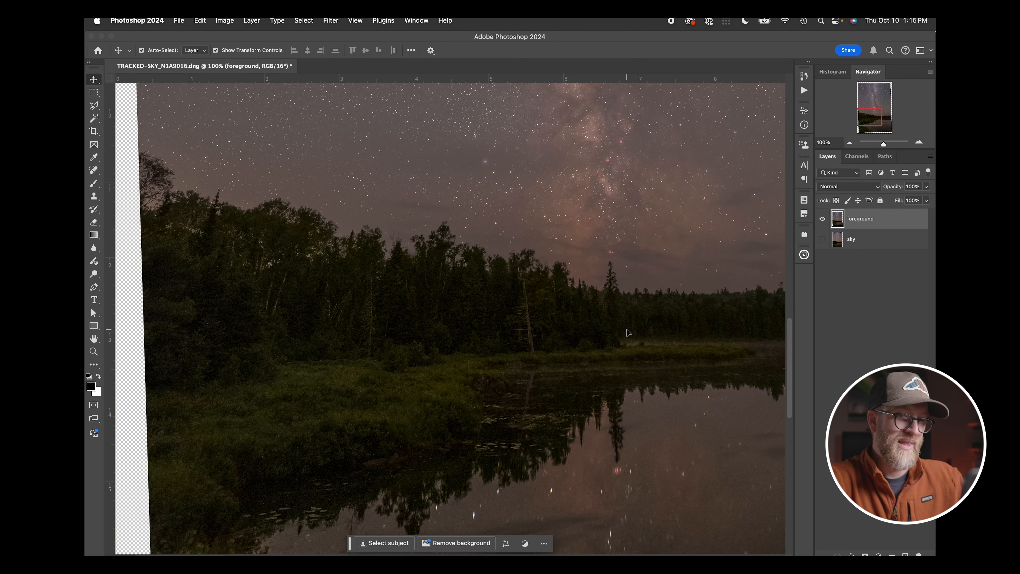
scroll(629, 333, right, 3)
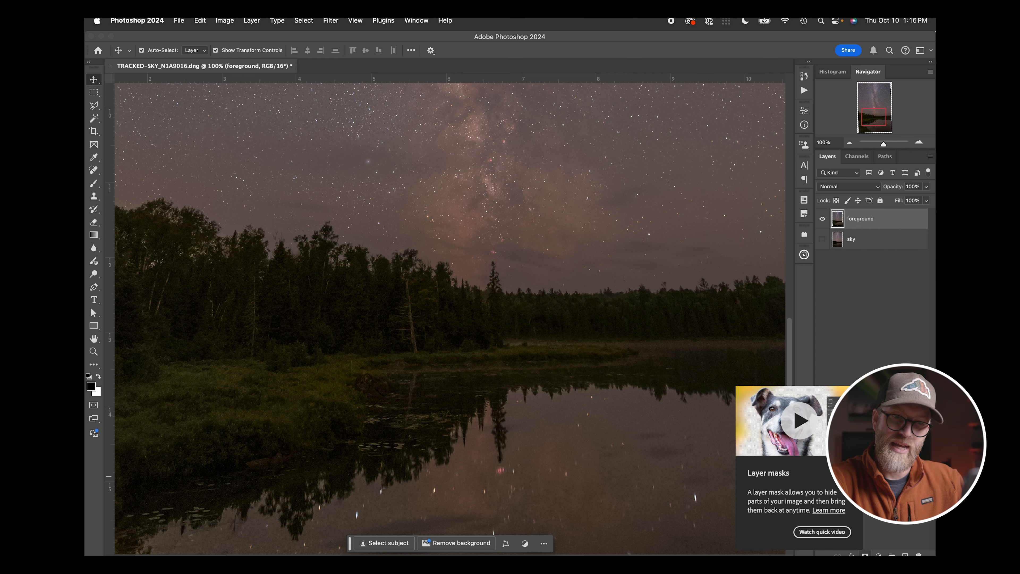
click(865, 554)
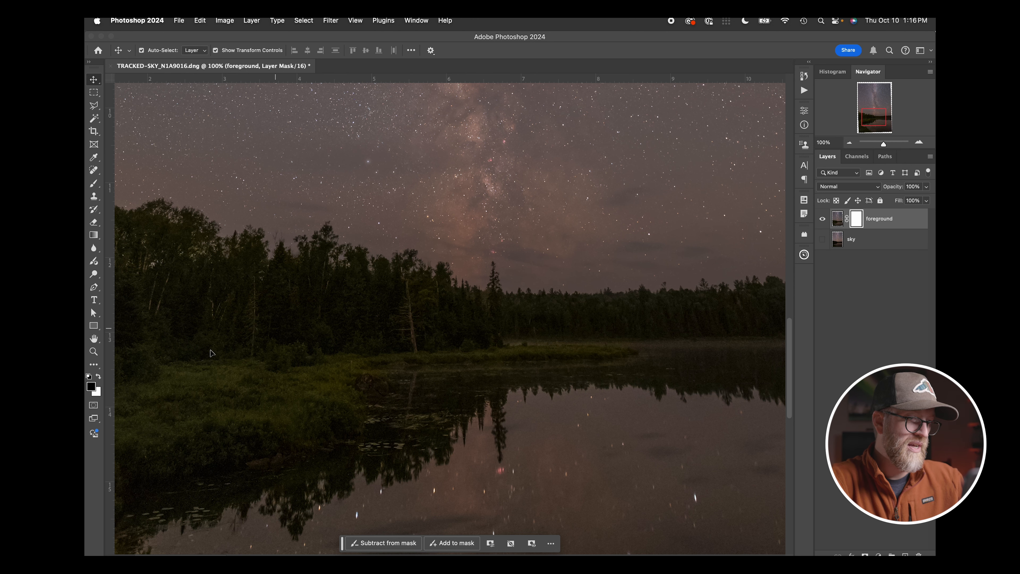
scroll(462, 301, left, 2)
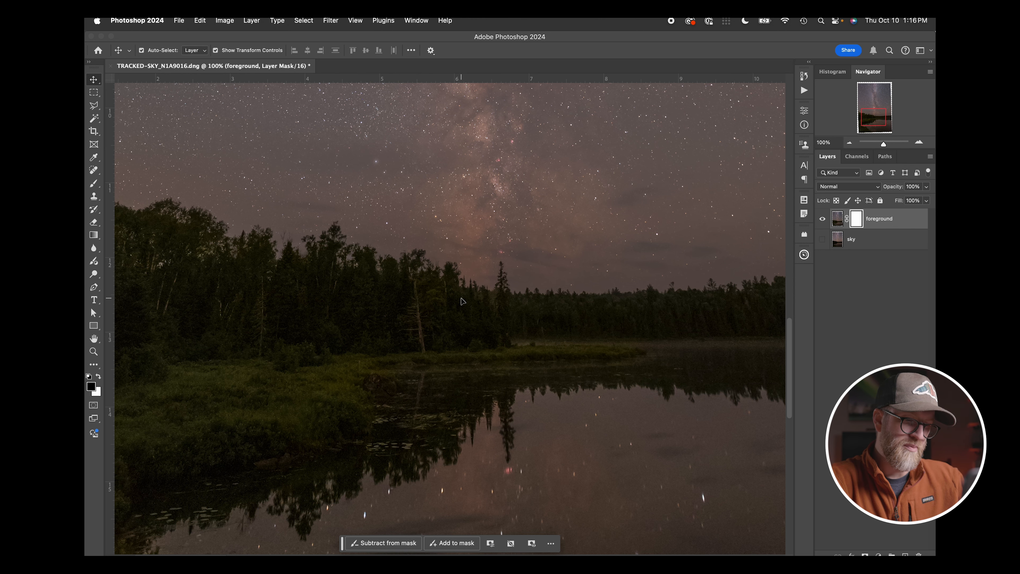
- Set the Brush tool to the Soft Round tip from the General Brushes, at 20 px and 0% hardness
click(92, 185)
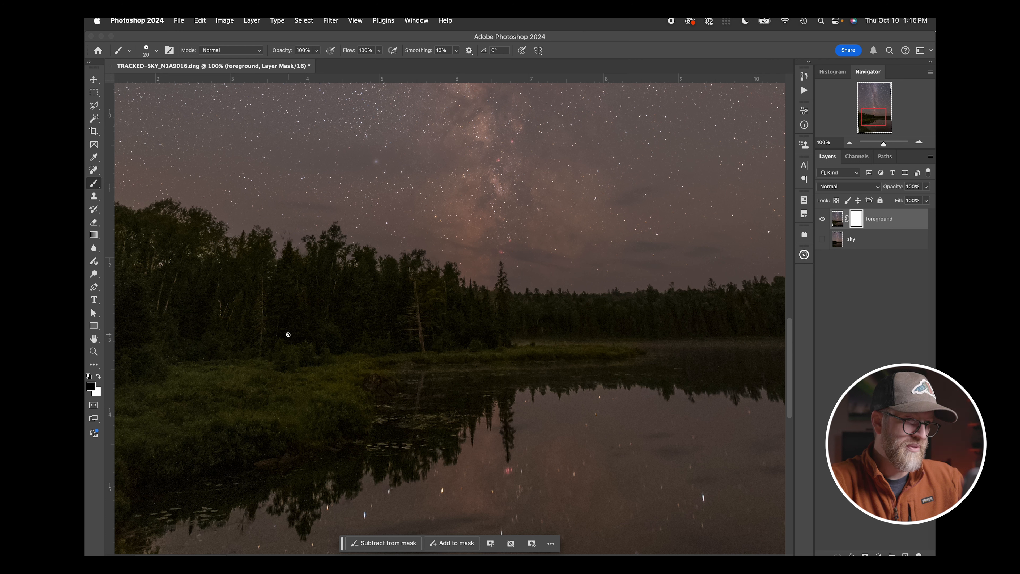
click(156, 50)
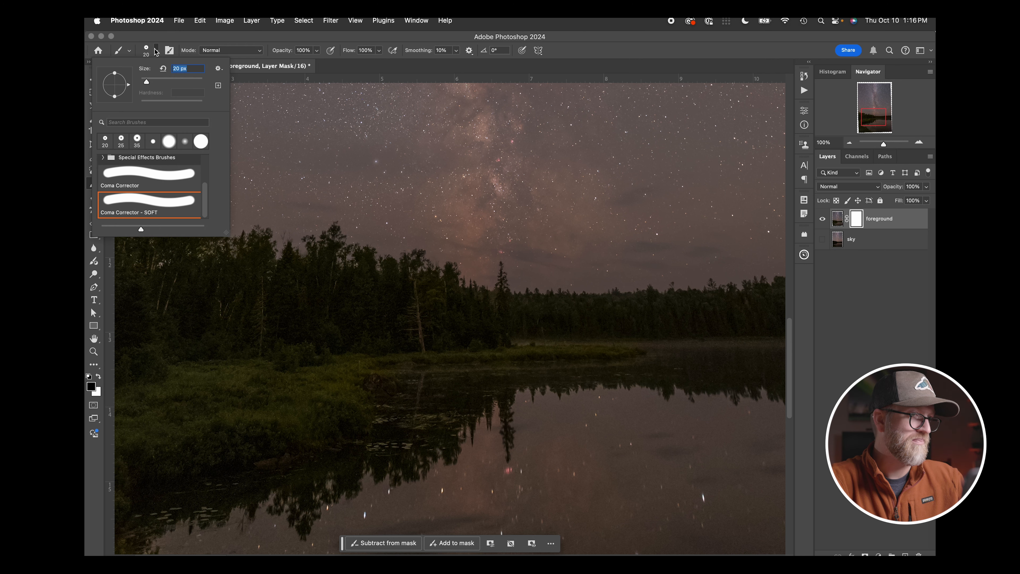
scroll(145, 180, up, 5)
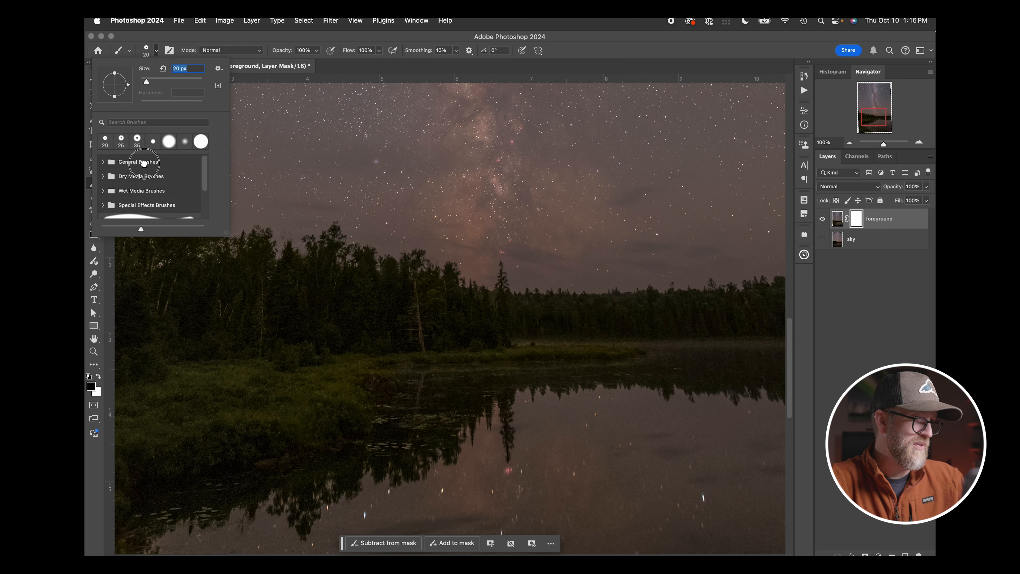
click(105, 161)
click(141, 178)
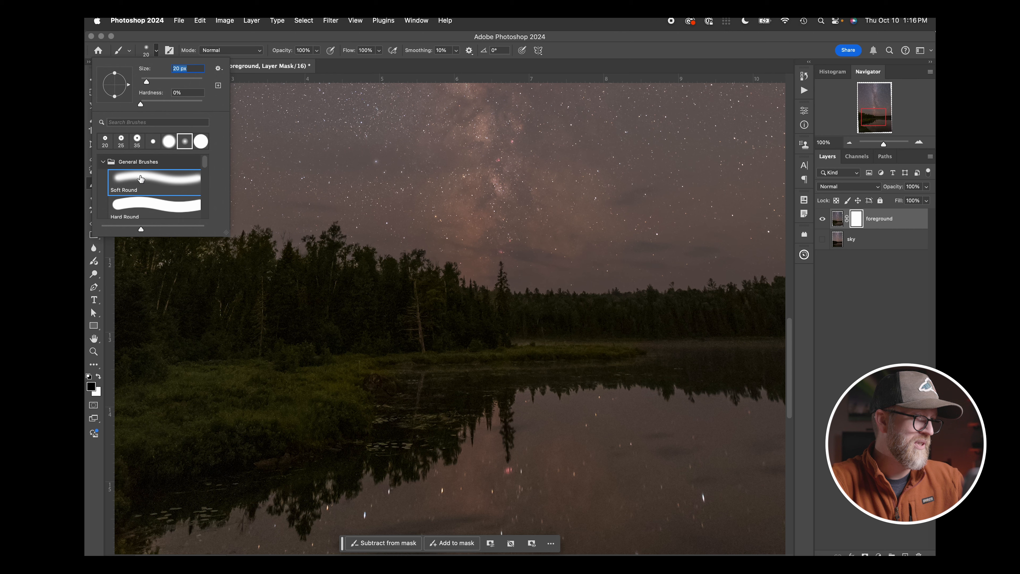
click(156, 53)
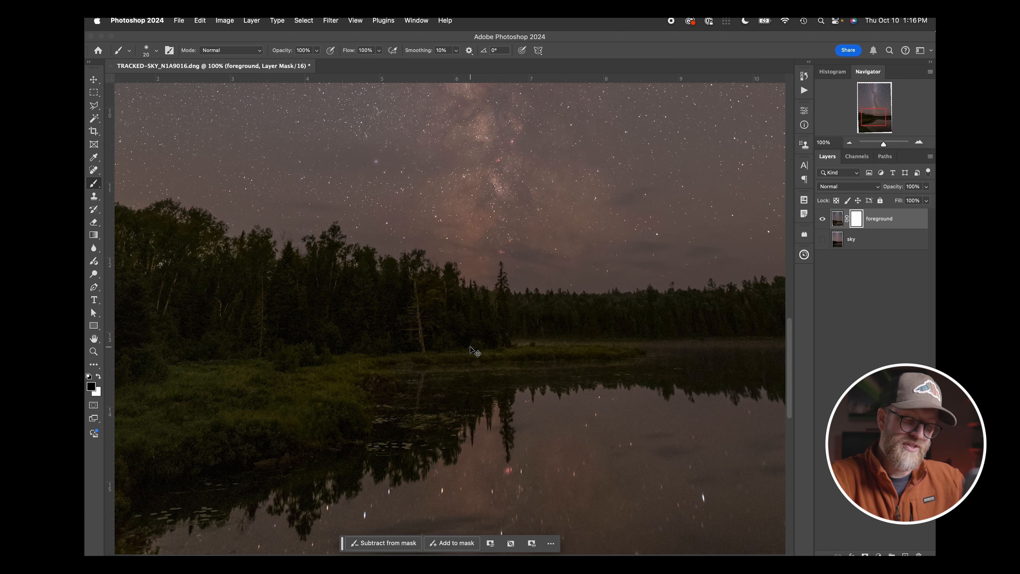
- Paint black on the foreground mask to hide a patch of forest below the tall spruce
scroll(471, 348, up, 8)
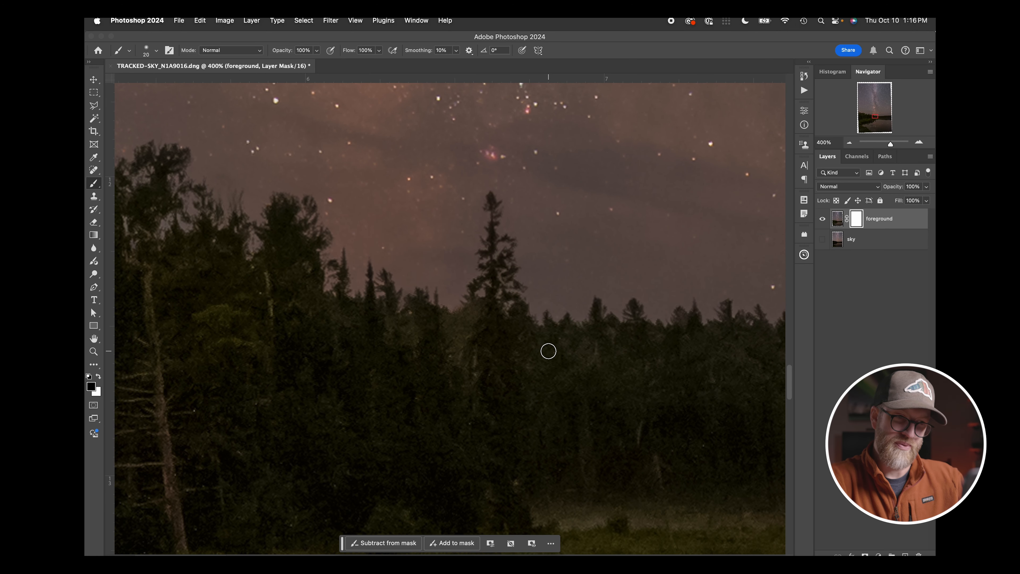
mouse_move(514, 359)
mouse_down()
mouse_move(448, 359)
mouse_move(573, 393)
mouse_move(454, 409)
mouse_move(454, 384)
mouse_move(483, 382)
mouse_move(470, 393)
mouse_move(479, 401)
mouse_move(431, 383)
mouse_move(478, 376)
mouse_move(426, 368)
mouse_up()
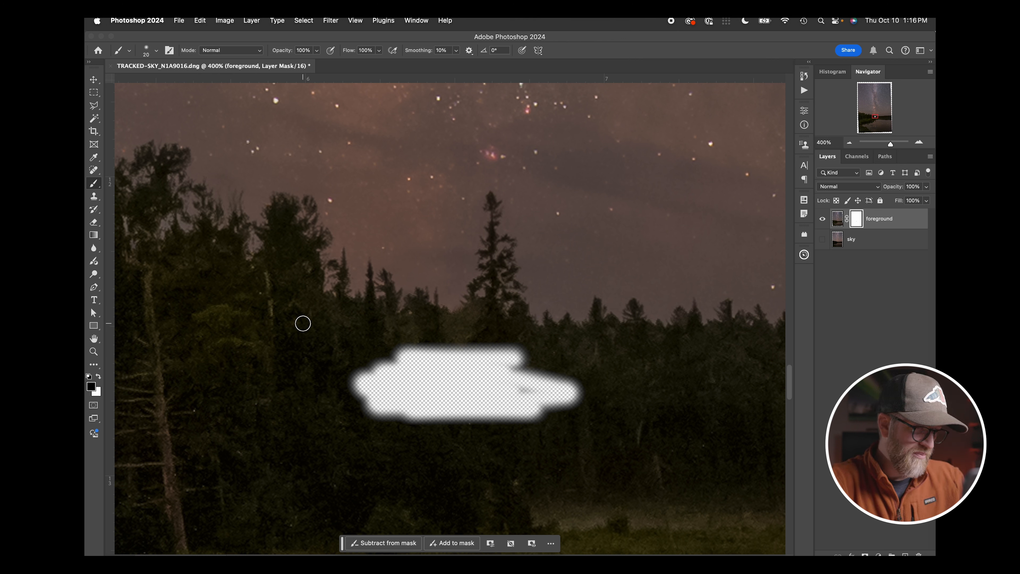
mouse_move(303, 300)
mouse_down()
mouse_move(381, 333)
mouse_move(369, 346)
mouse_move(379, 355)
mouse_move(401, 344)
mouse_move(399, 365)
mouse_move(413, 344)
mouse_up()
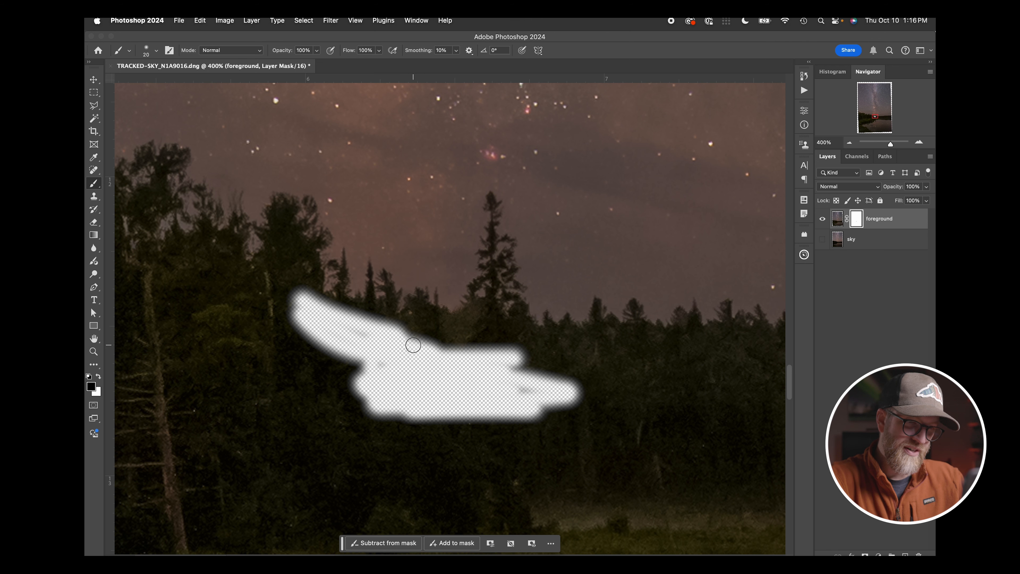
mouse_move(510, 346)
mouse_down()
mouse_move(584, 378)
mouse_move(518, 393)
mouse_up()
- Make a triangular polygonal lasso selection inside the tall spruce, fill it with black on the mask using the brush, and deselect
key(super+equal)
key(super+equal)
key(super+equal)
key(super+equal)
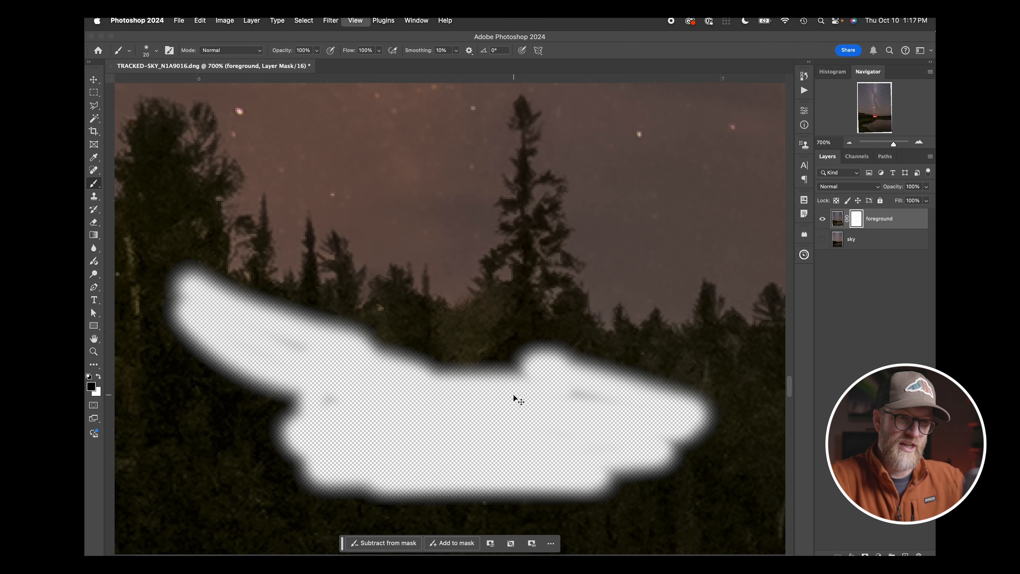
scroll(524, 331, up, 5)
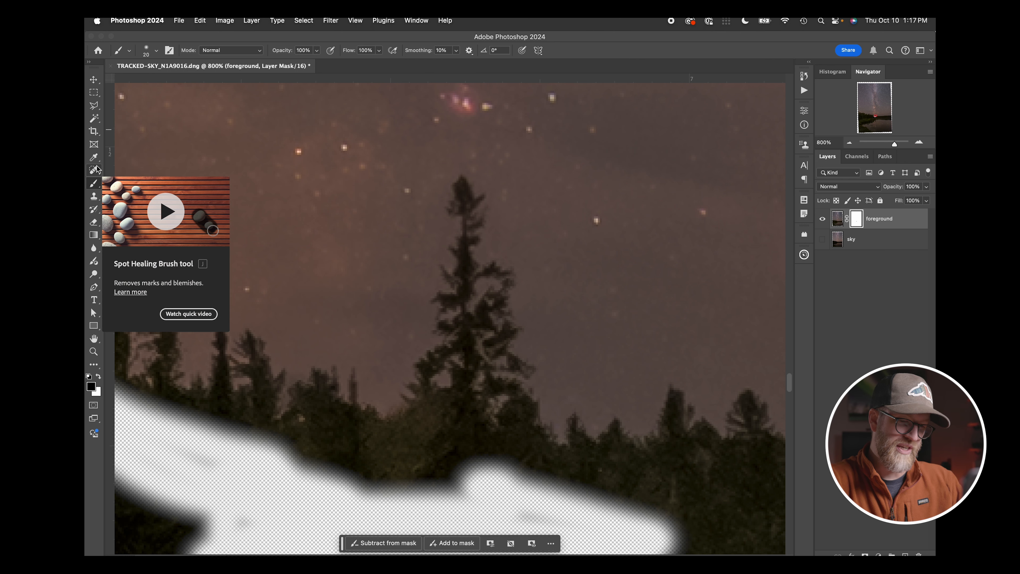
key(l)
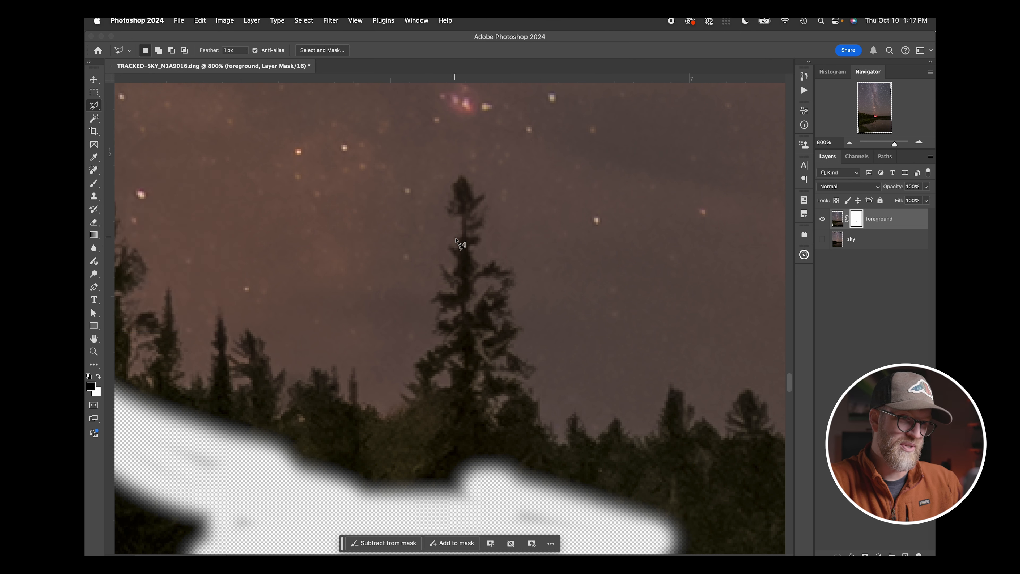
click(455, 265)
click(443, 371)
click(511, 371)
click(452, 254)
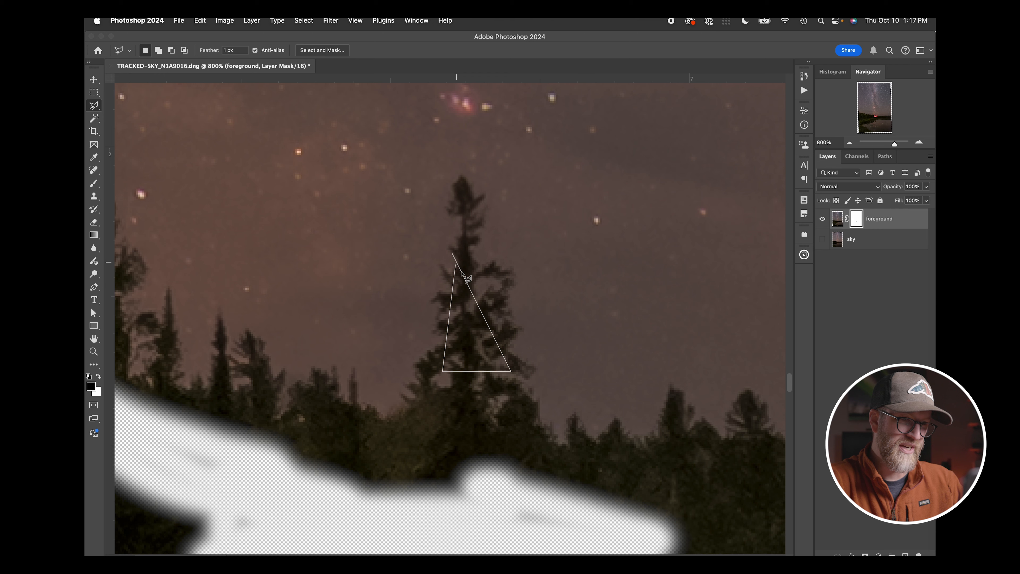
click(458, 267)
key(b)
mouse_move(460, 273)
mouse_down()
mouse_move(447, 335)
mouse_move(512, 379)
mouse_up()
key(super+d)
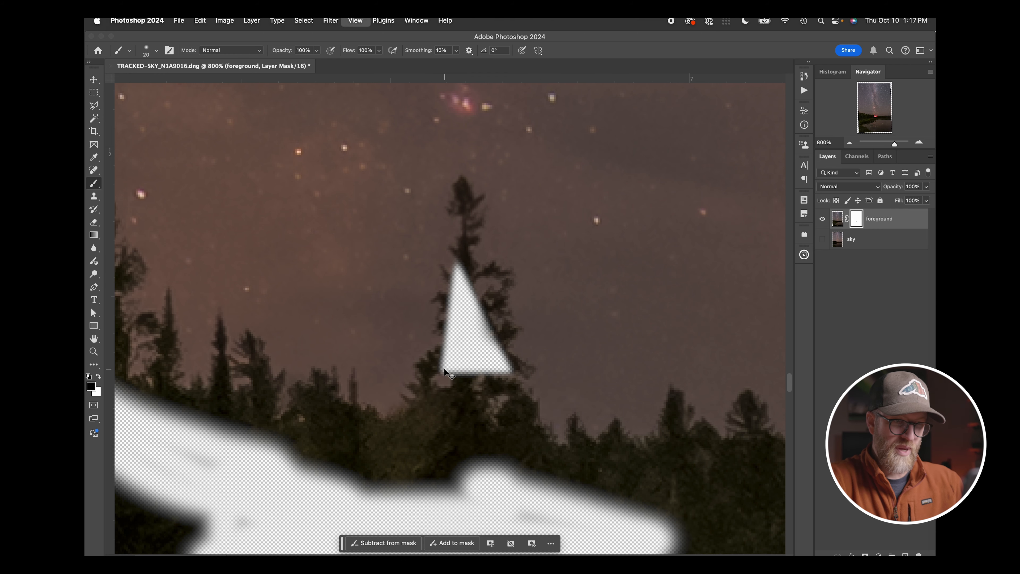
- Enlarge the brush to 250 px and raise its hardness to 93%
key(super+minus)
key(super+minus)
key(super+minus)
key(super+minus)
key(super+minus)
key(super+minus)
key(super+minus)
key(super+minus)
key(super+minus)
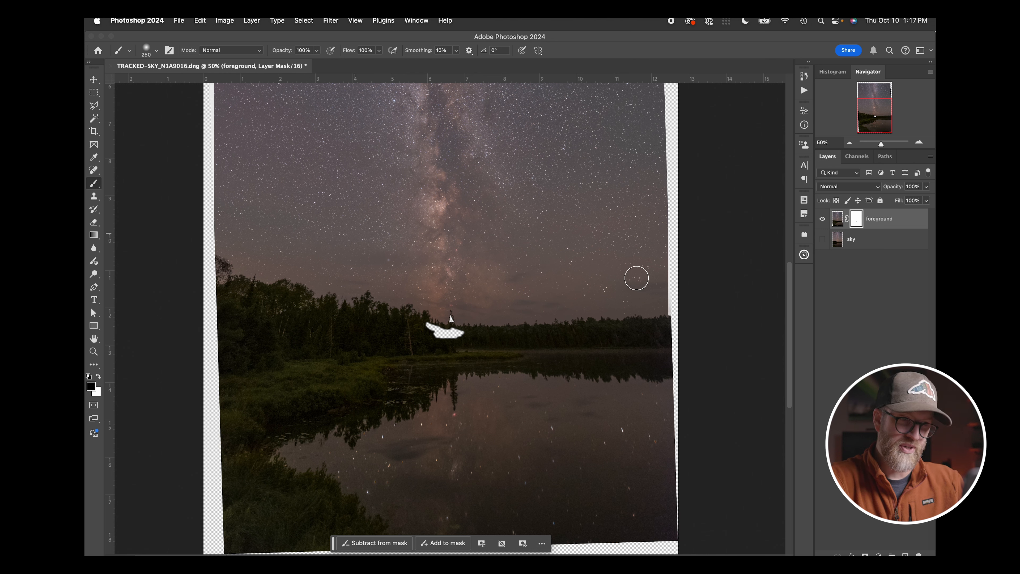
right_click(314, 308)
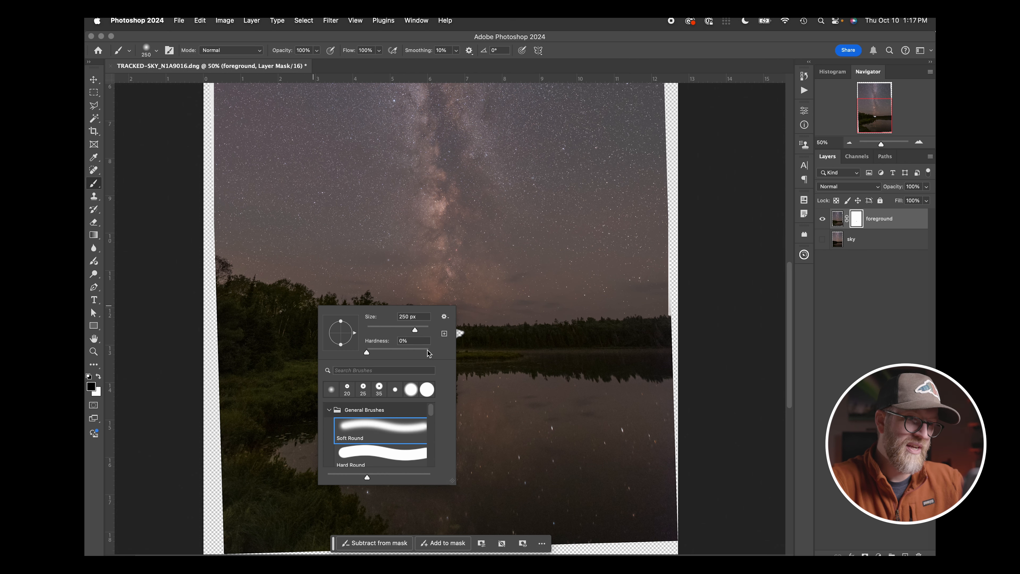
drag(420, 354, 423, 354)
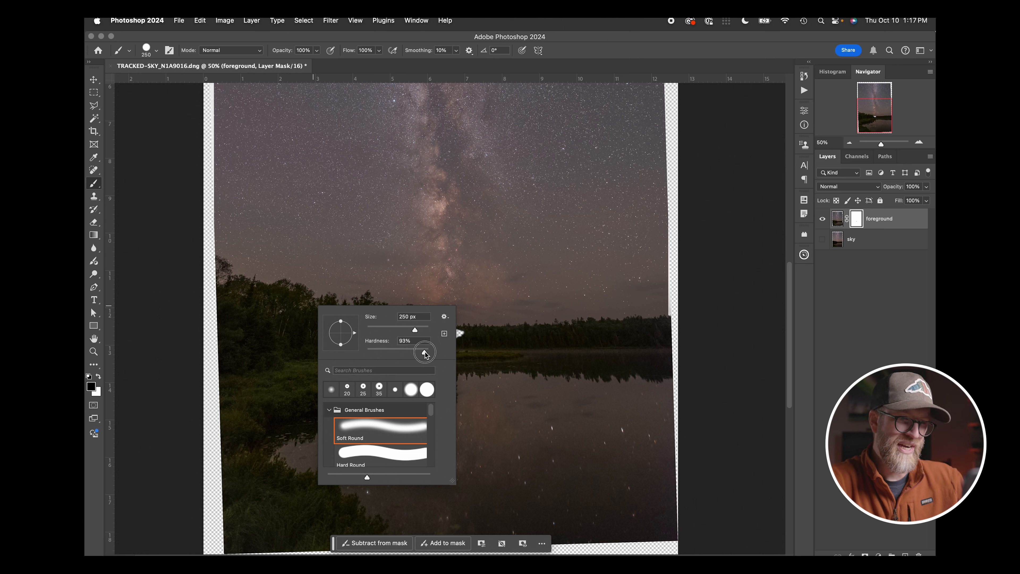
drag(425, 354, 425, 352)
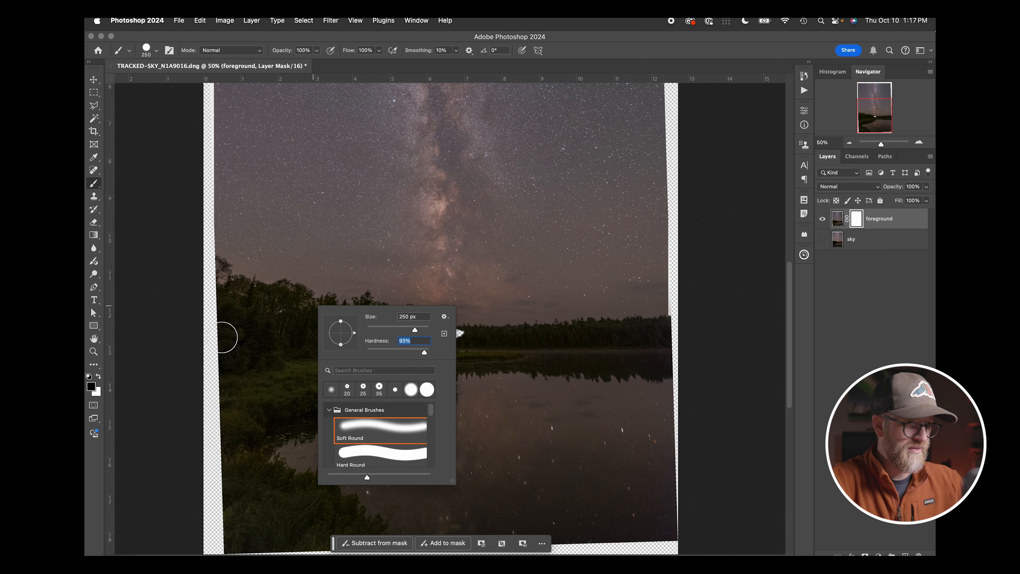
- Paint a straight black band on the mask across the full image width at the treeline and extend it down over the shoreline
click(216, 330)
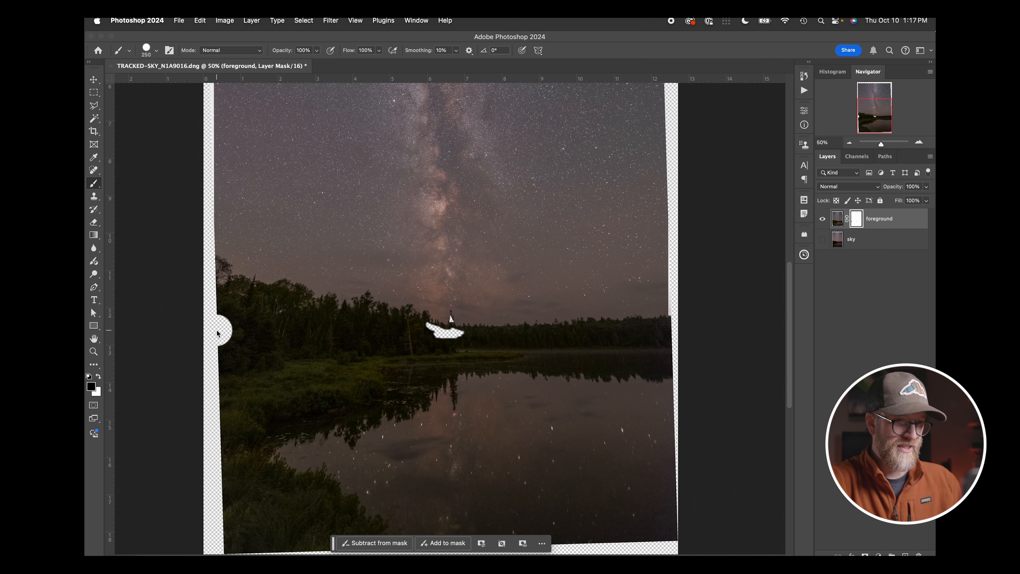
shift+click(676, 321)
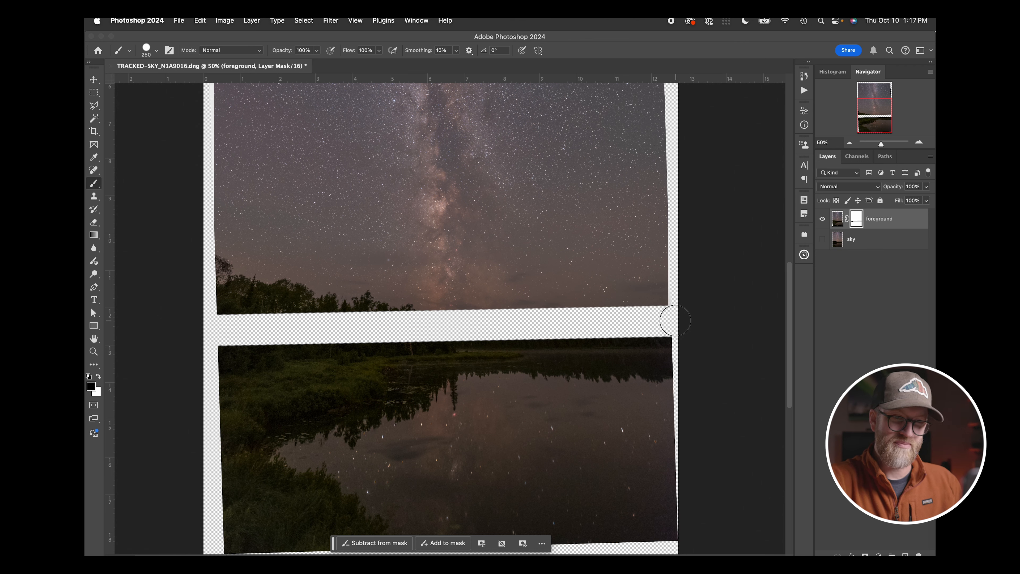
mouse_move(673, 334)
mouse_down()
mouse_move(369, 336)
mouse_move(544, 347)
mouse_move(447, 369)
mouse_move(314, 377)
mouse_up()
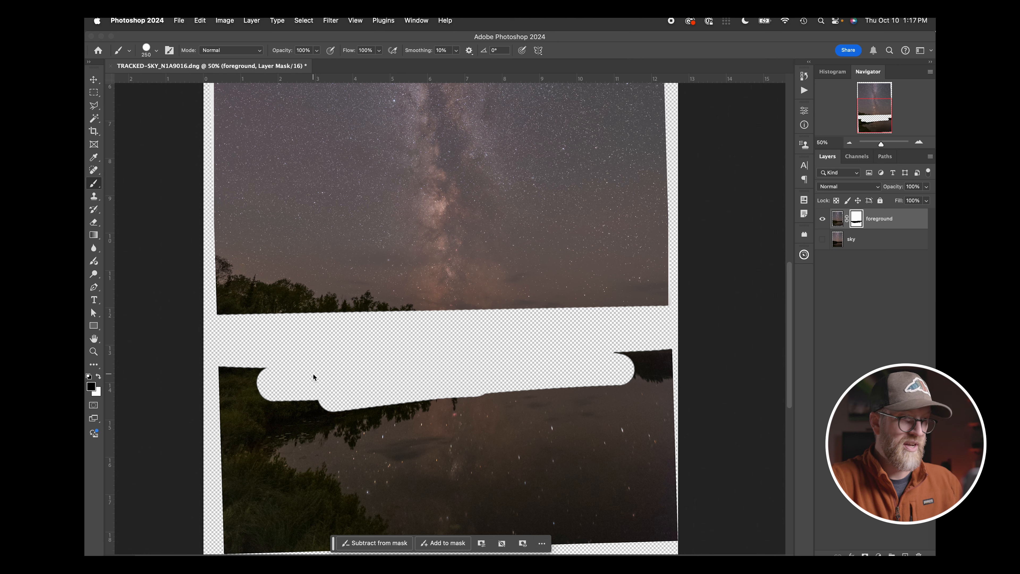
- Draw a polygonal lasso selection as a band across the full image width, from just above the treeline down to the water
key(l)
click(212, 300)
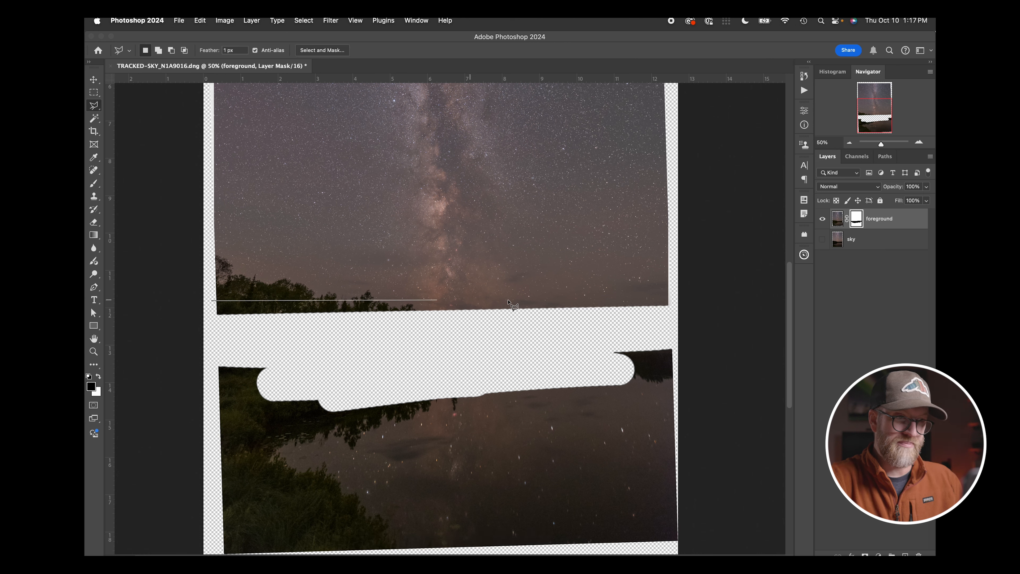
click(683, 298)
click(706, 448)
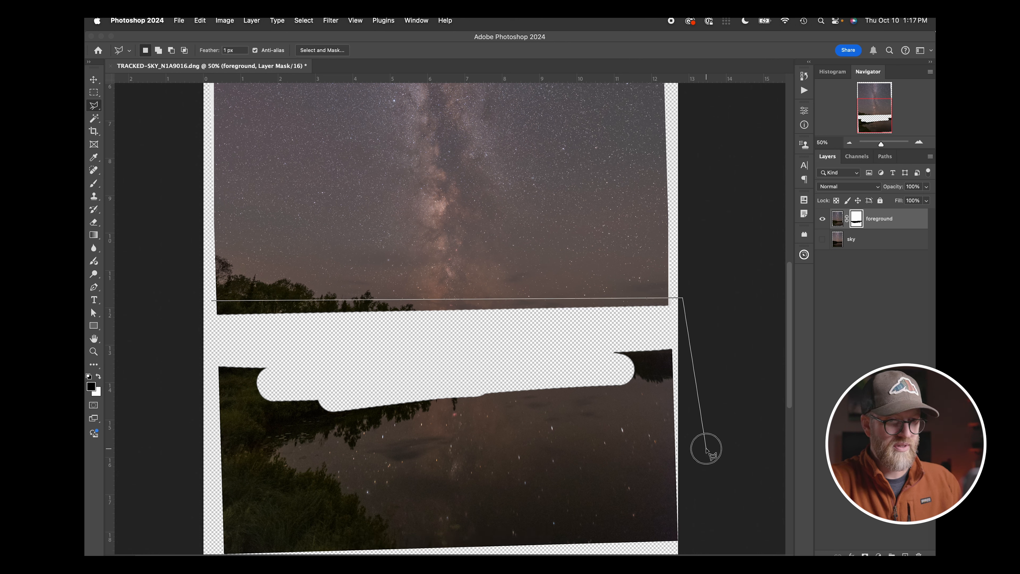
click(157, 433)
double_click(155, 332)
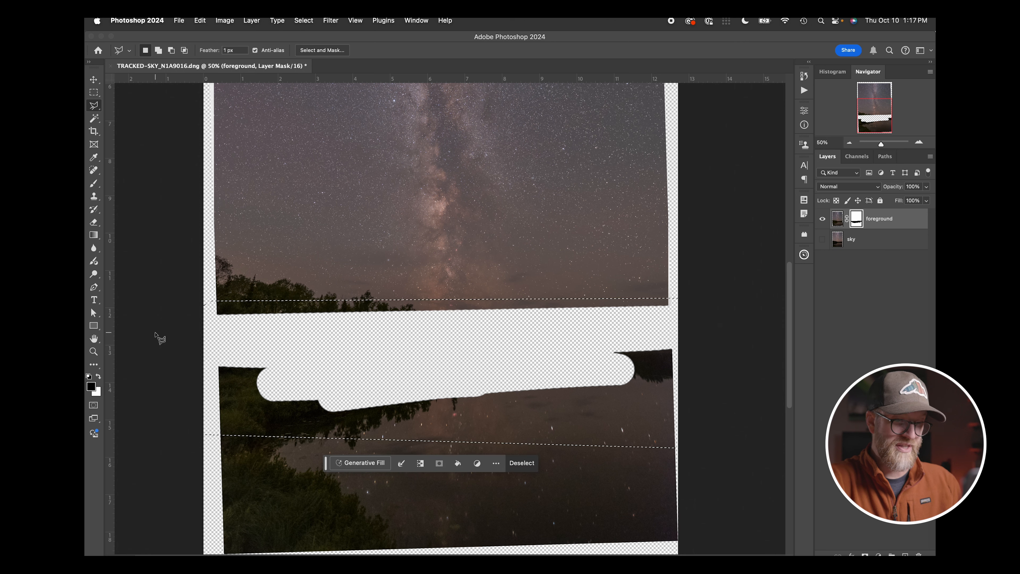
- Fill the selected band with black on the foreground mask using the brush, and deselect
key(b)
mouse_move(250, 297)
mouse_down()
mouse_move(171, 304)
mouse_move(296, 320)
mouse_move(665, 319)
mouse_move(489, 319)
mouse_move(658, 312)
mouse_move(622, 403)
mouse_move(649, 424)
mouse_move(662, 410)
mouse_move(513, 399)
mouse_move(455, 411)
mouse_move(269, 388)
mouse_move(268, 372)
mouse_move(228, 432)
mouse_move(510, 410)
mouse_move(567, 433)
mouse_move(296, 440)
mouse_up()
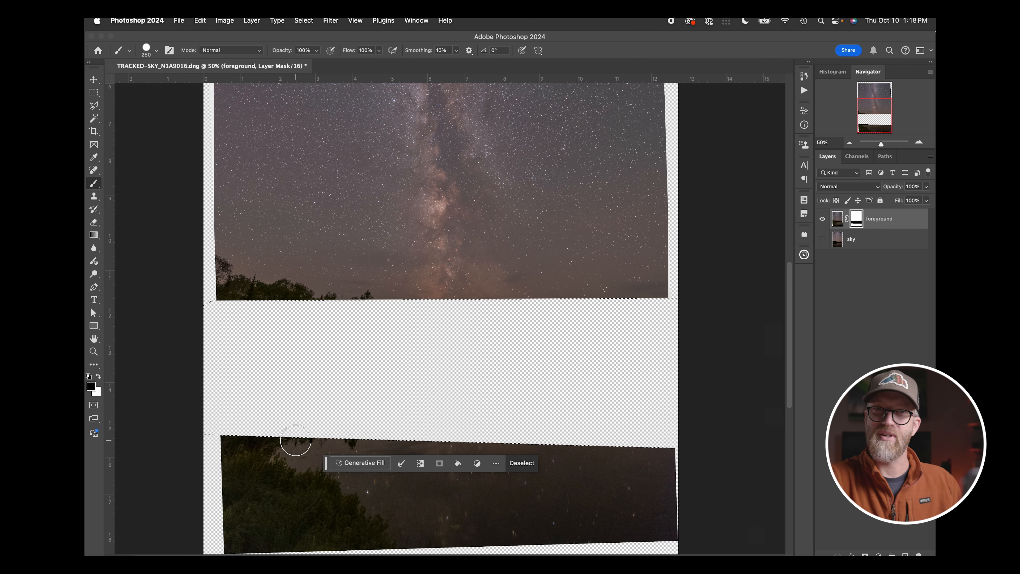
key(super+d)
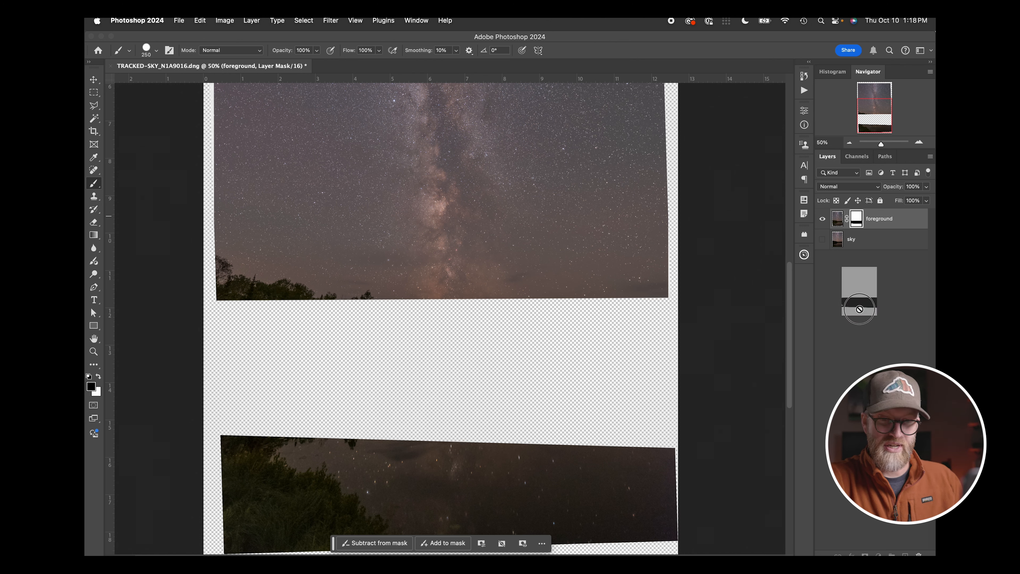
- Delete the foreground layer's mask without applying it, and duplicate the foreground layer
drag(918, 549, 919, 555)
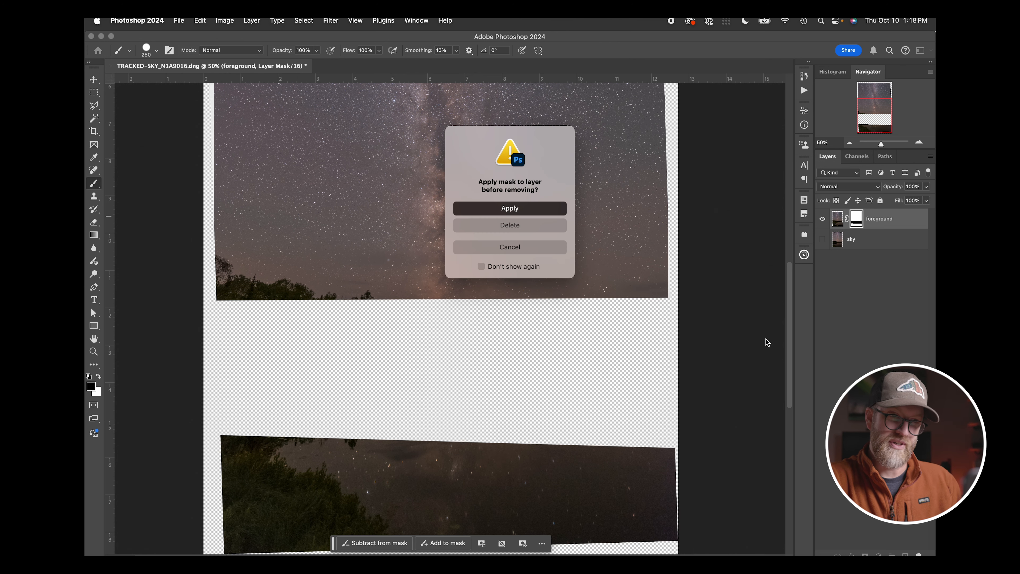
click(533, 225)
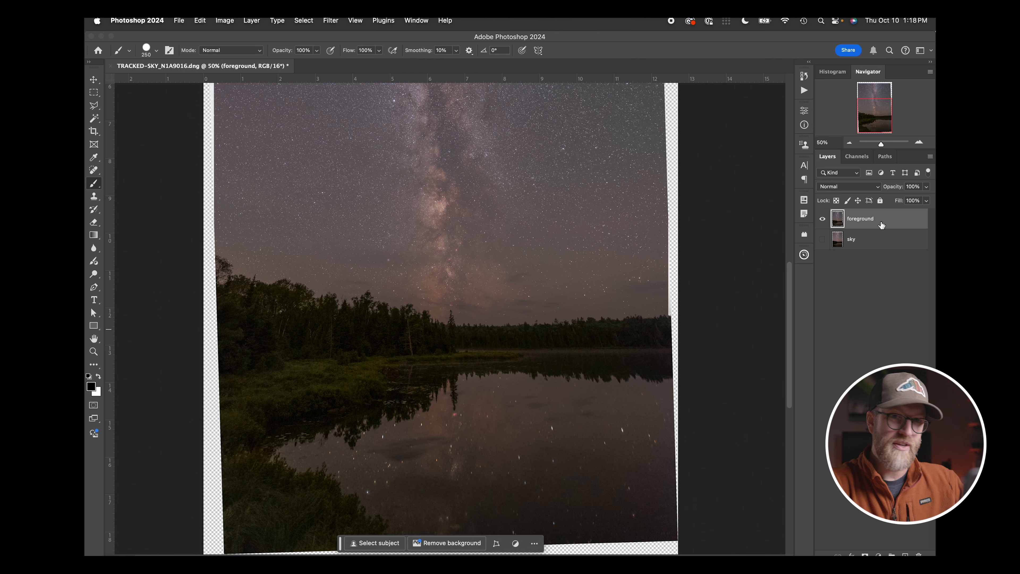
drag(879, 220, 905, 554)
click(931, 156)
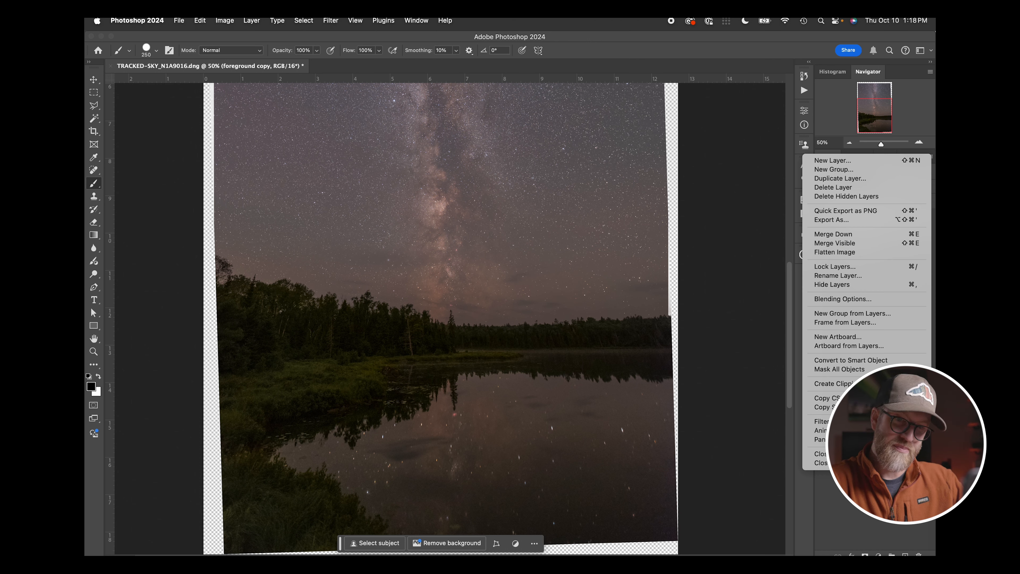
click(763, 225)
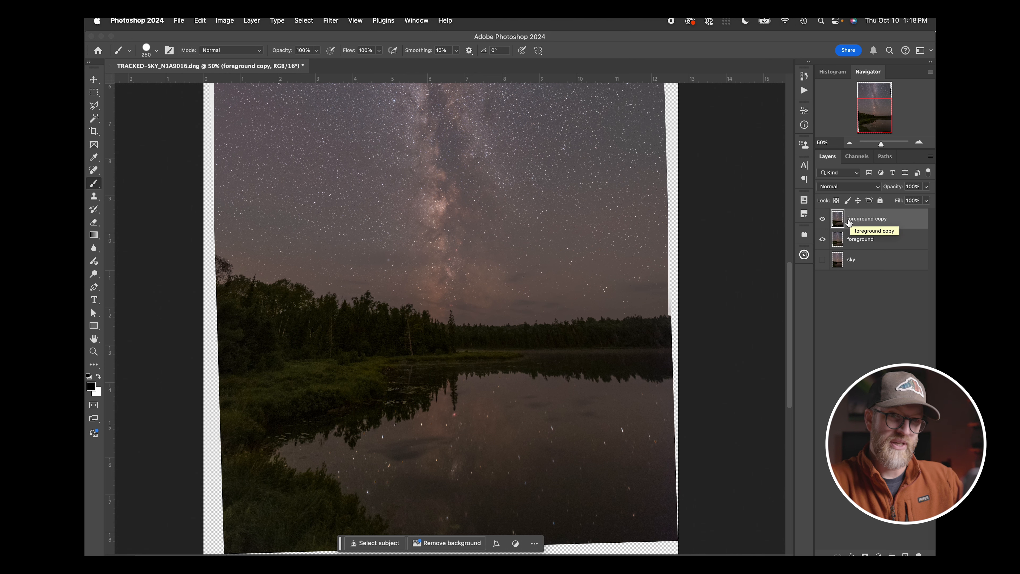
- Desaturate the foreground copy completely with Hue/Saturation, setting Saturation to -100
key(super+u)
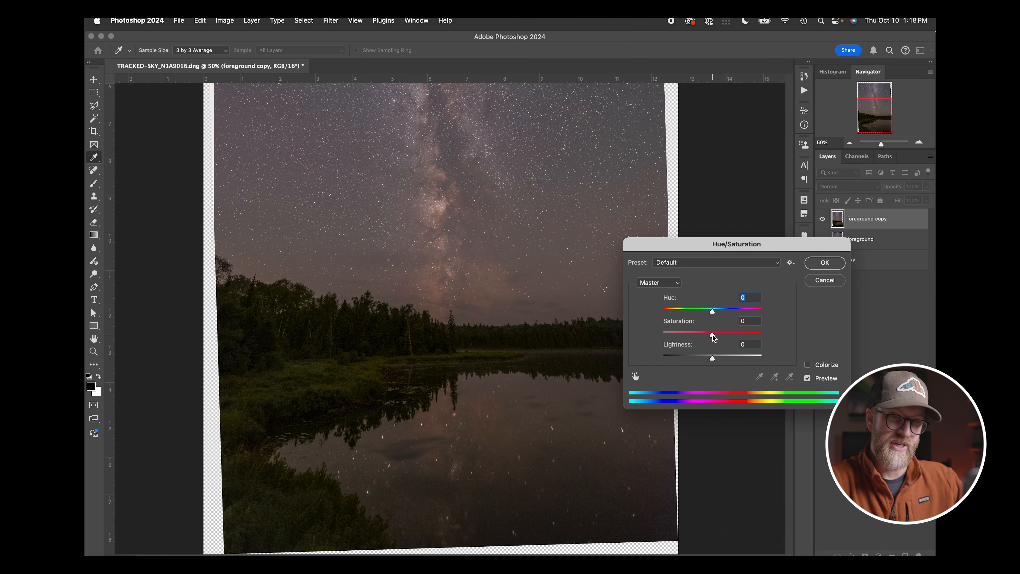
drag(700, 337, 624, 331)
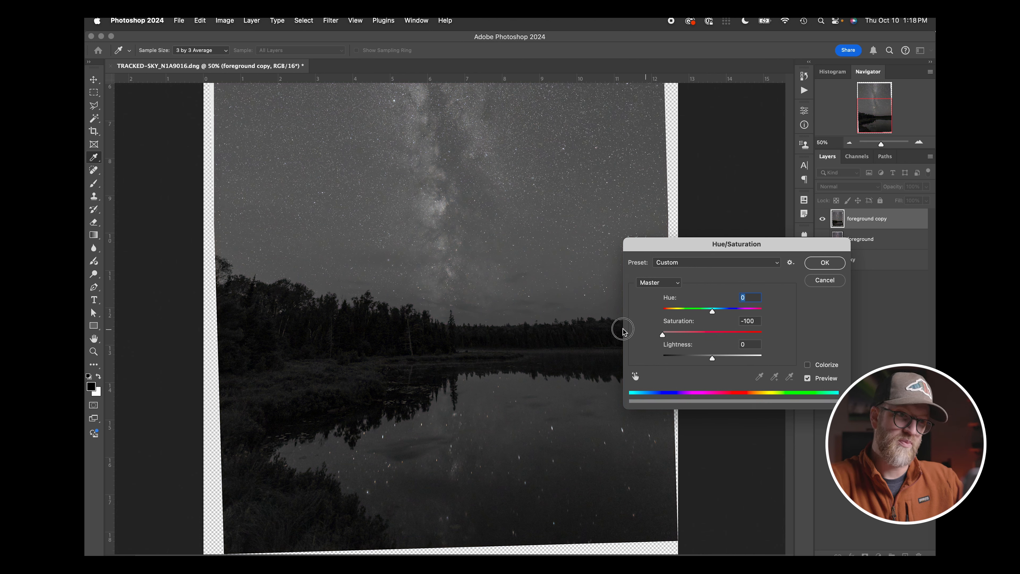
click(836, 267)
key(b)
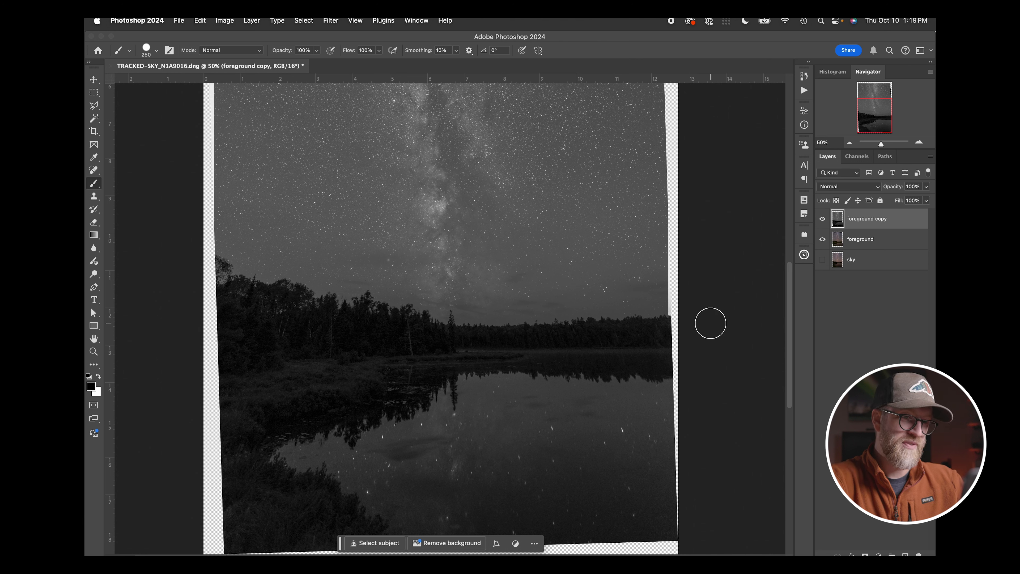
- Apply Levels to the foreground copy for strong contrast, with a black input level of 19 and a lowered white input level
key(super+l)
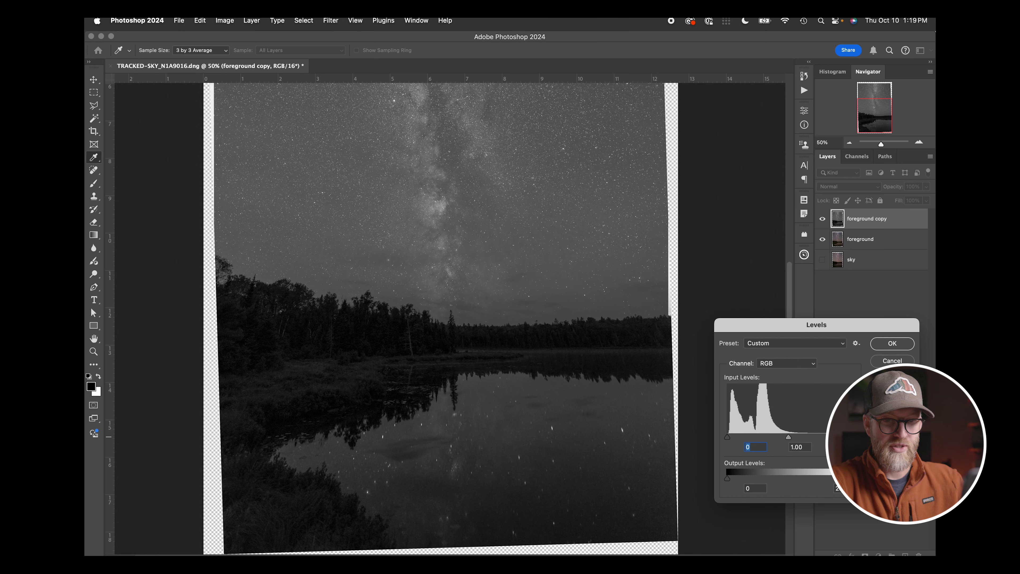
drag(787, 436, 738, 439)
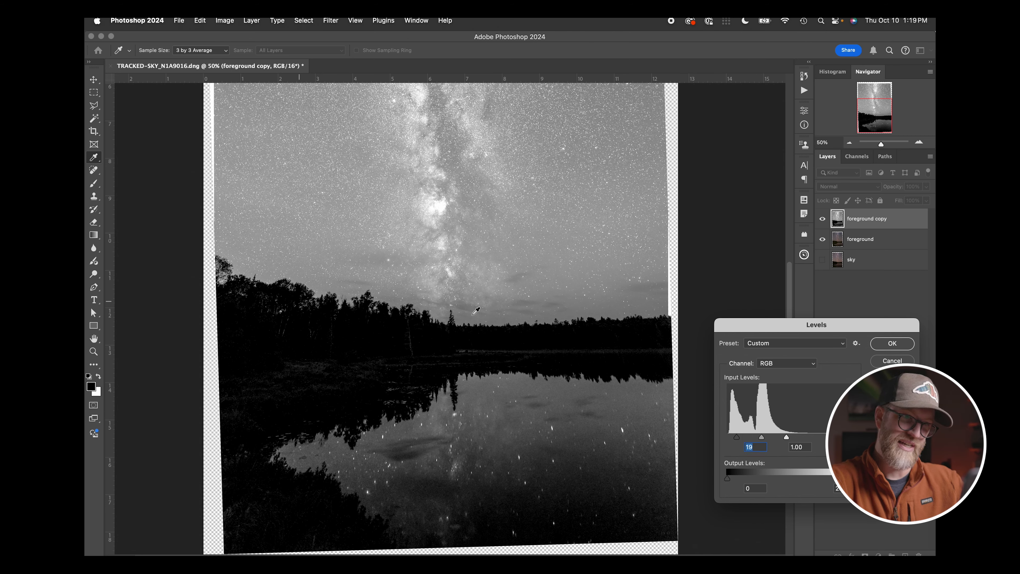
click(895, 343)
key(b)
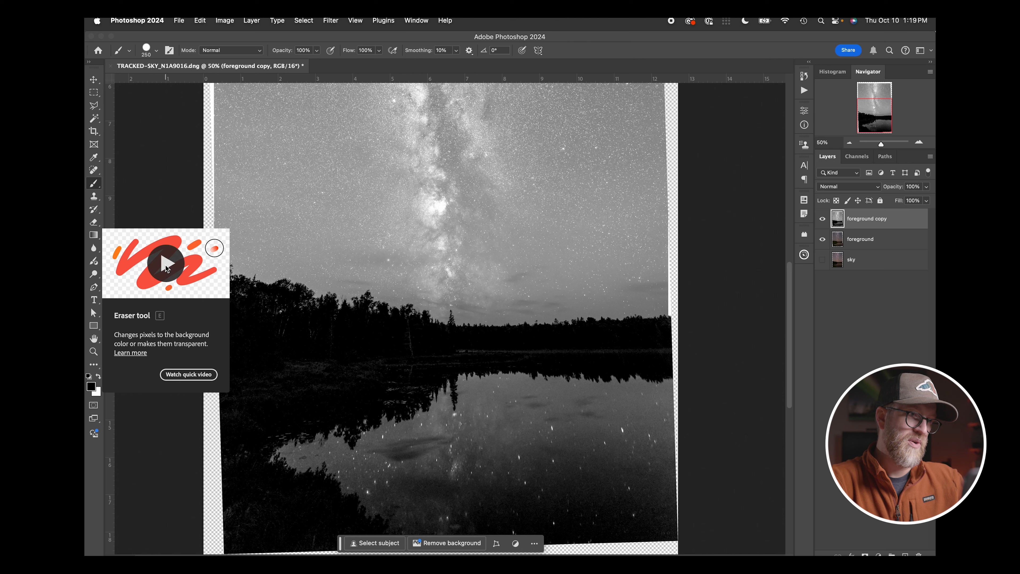
- Set up the Dodge tool with a 400 px brush, the Highlights range and 20% exposure
click(98, 276)
click(98, 277)
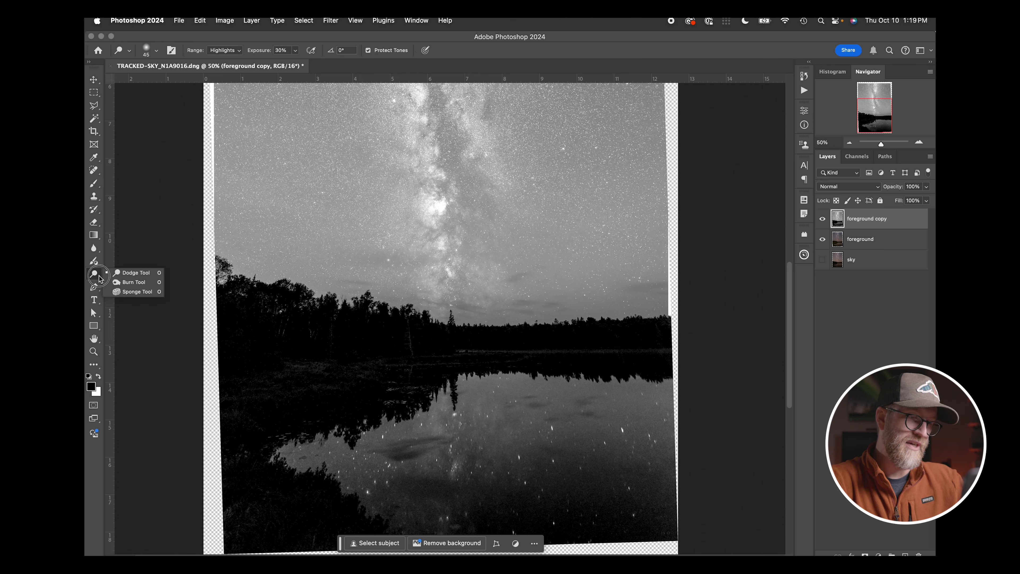
click(136, 273)
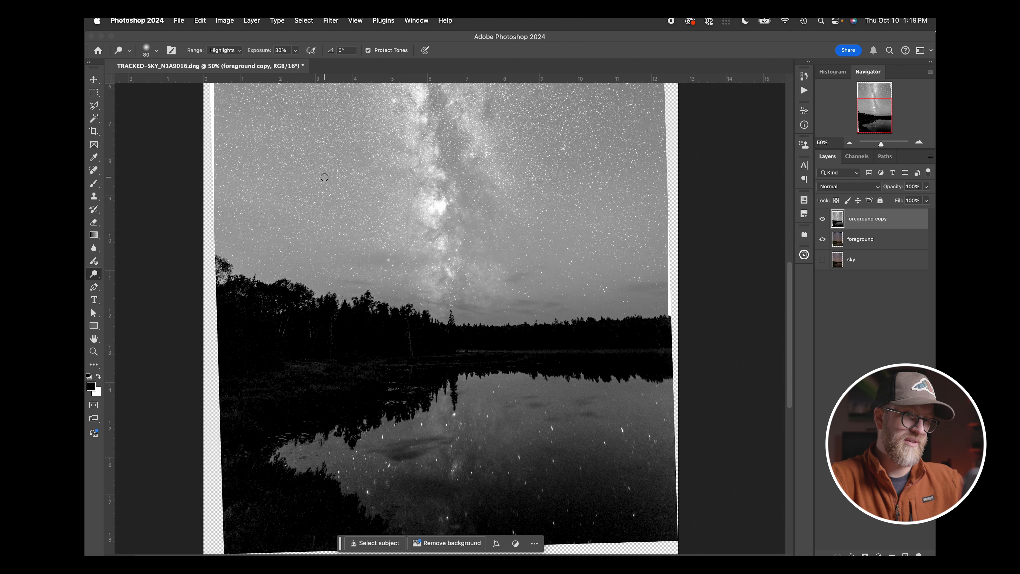
key(bracketright)
key(bracketright)
key(bracketright)
key(bracketright)
key(bracketright)
key(bracketright)
key(bracketright)
key(bracketright)
key(bracketright)
key(bracketright)
key(bracketright)
key(bracketright)
key(bracketright)
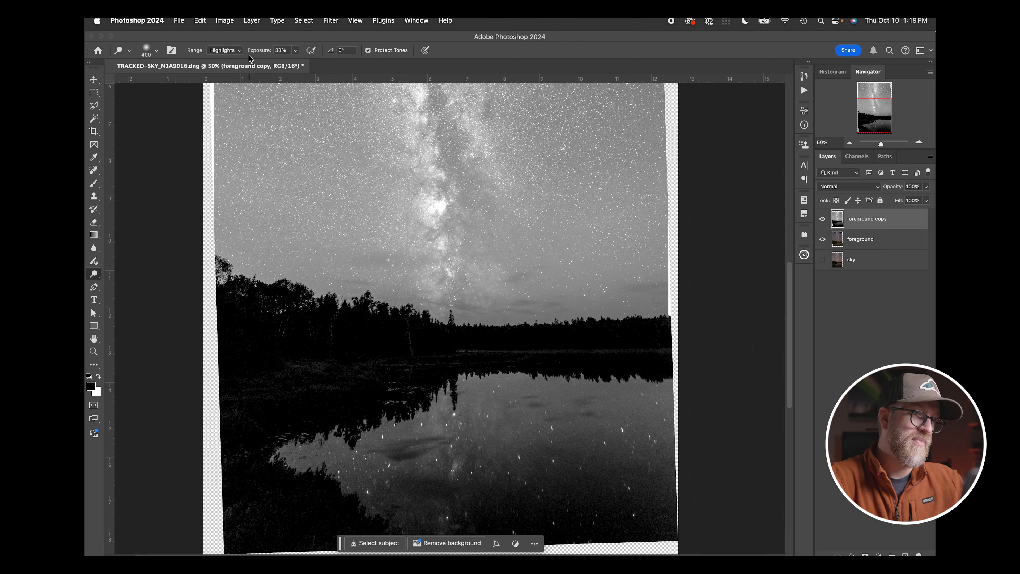
click(227, 50)
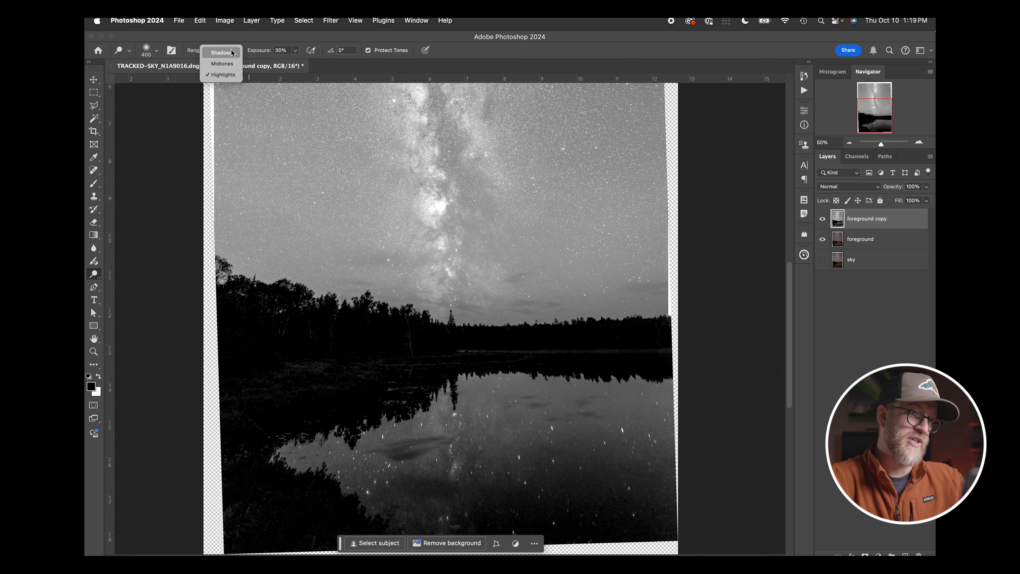
click(222, 76)
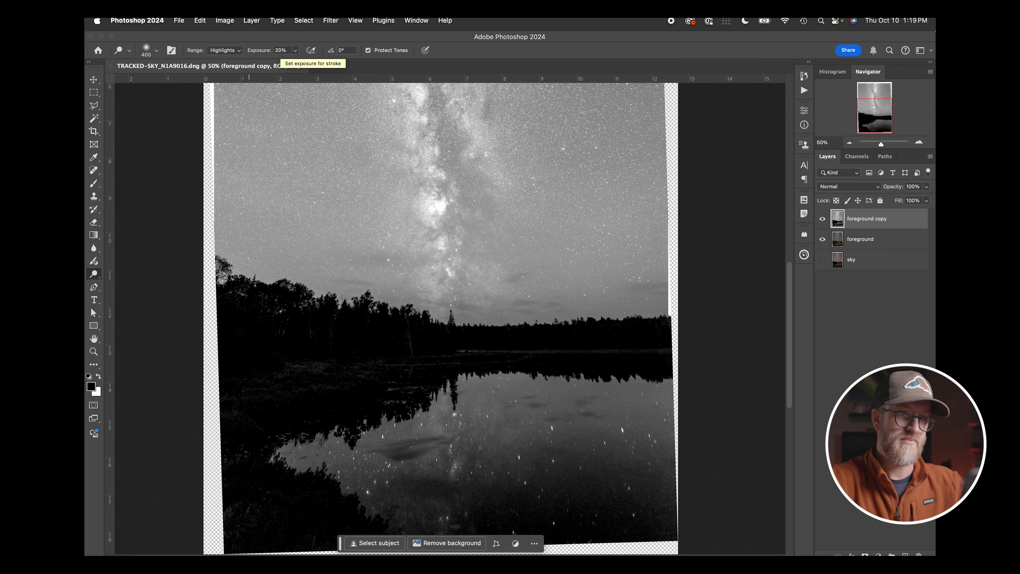
- Dodge the sky around the tall spruce and along the treeline to its left with a 300 px brush, turning it white
key(super+plus)
key(super+plus)
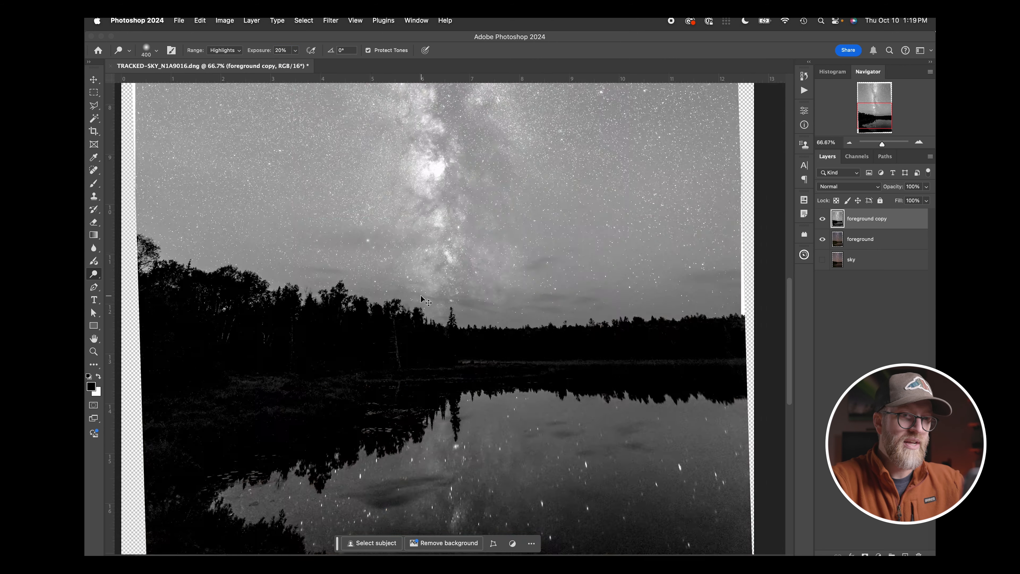
key(bracketleft)
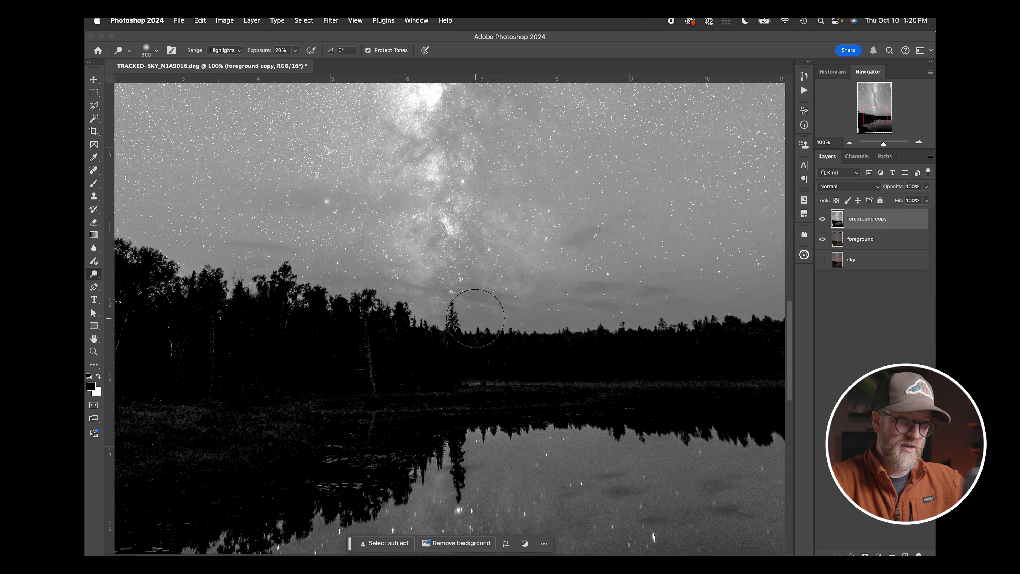
mouse_move(475, 319)
mouse_down()
mouse_move(413, 321)
mouse_move(356, 288)
mouse_move(506, 332)
mouse_move(416, 320)
mouse_move(592, 311)
mouse_move(418, 300)
mouse_move(443, 310)
mouse_move(386, 290)
mouse_move(403, 301)
mouse_move(325, 287)
mouse_move(388, 289)
mouse_move(329, 283)
mouse_move(378, 284)
mouse_move(283, 271)
mouse_up()
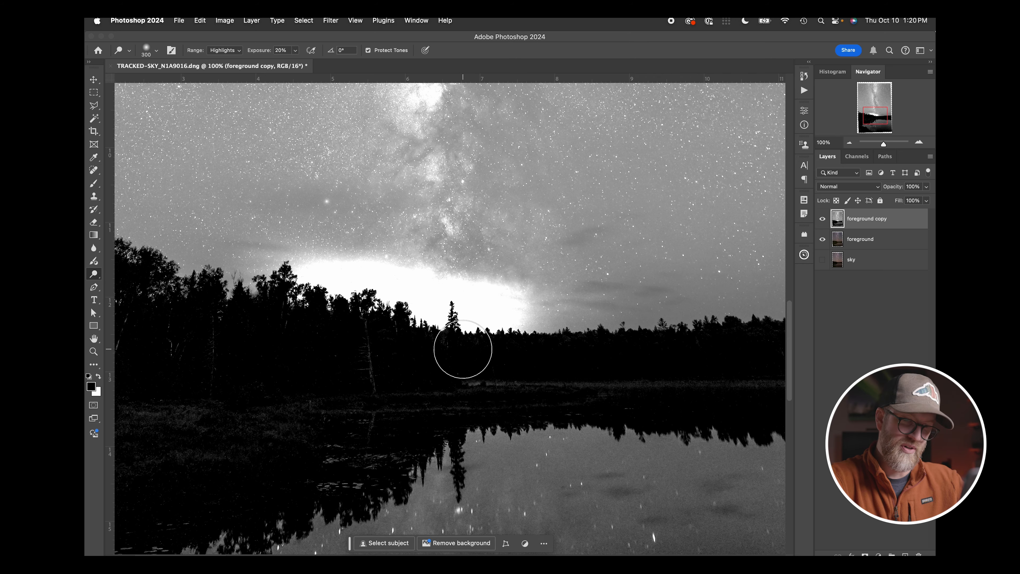
- Reduce the Dodge brush to 175 px and try dodging directly over the tall spruce
key(super+plus)
key(super+plus)
key(super+plus)
key(super+plus)
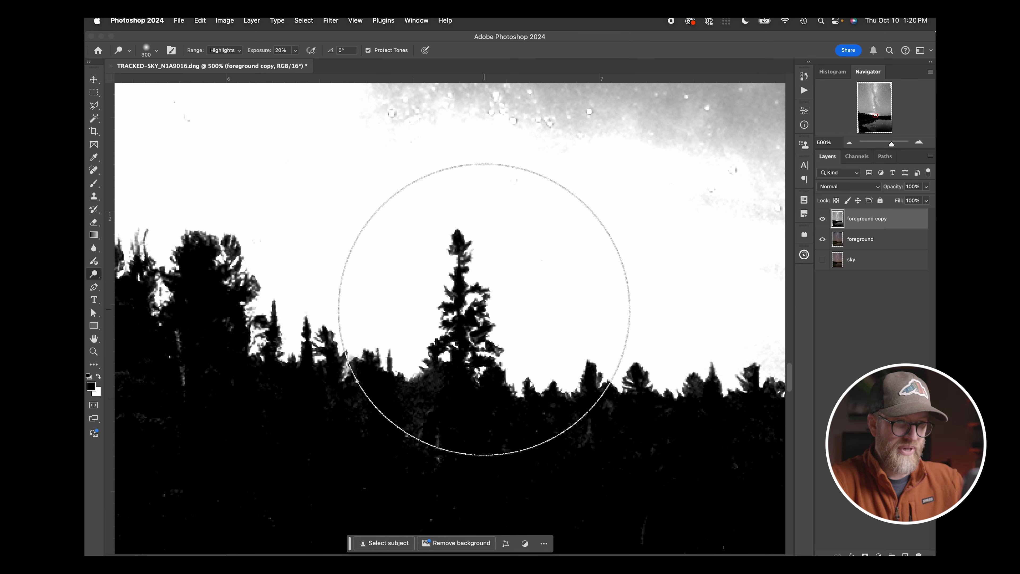
key(bracketleft)
key(bracketleft)
key(bracketleft)
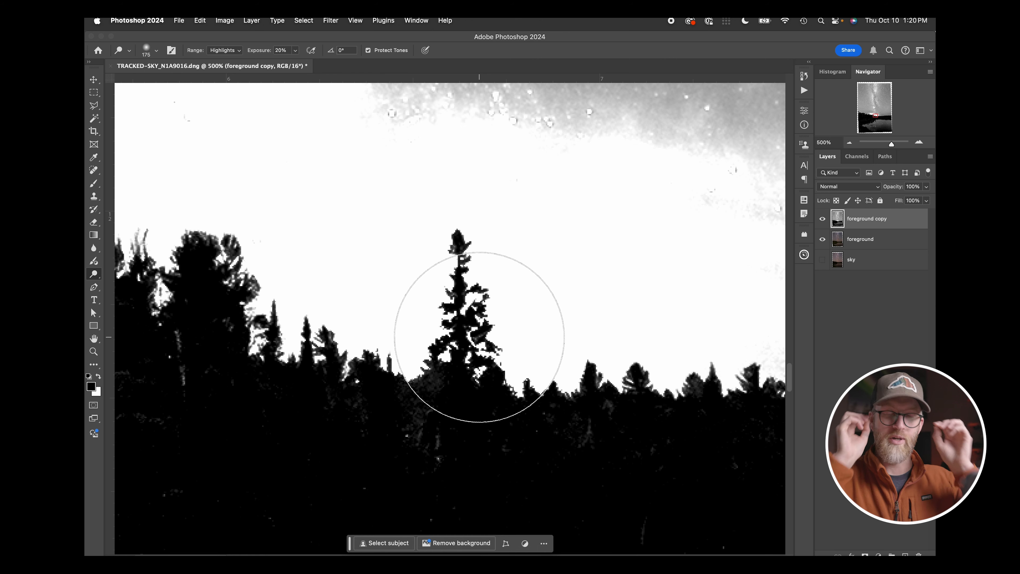
- Undo the last five dodge strokes over the spruce and the sky around it
key(super+z)
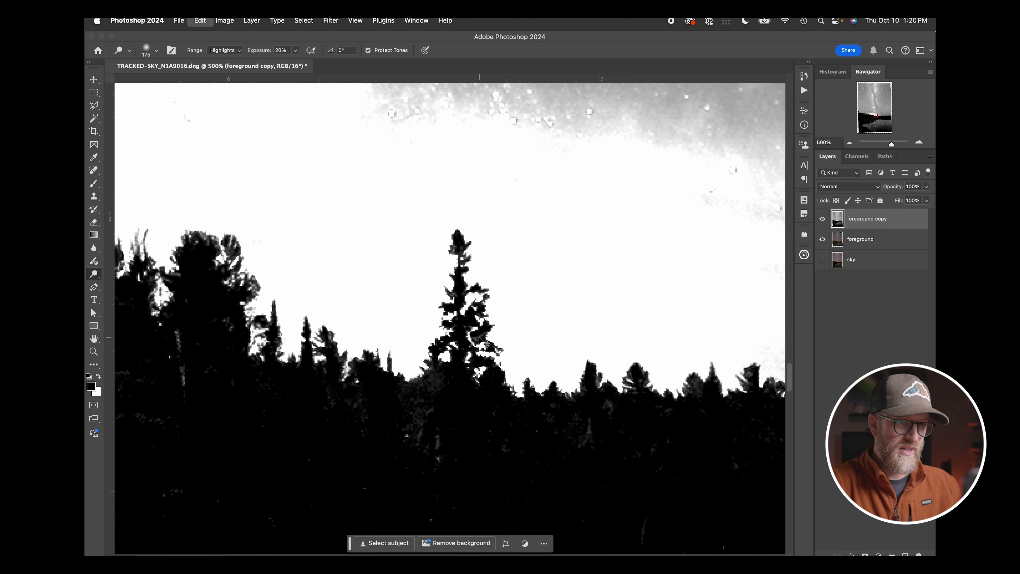
key(super+z)
key(super+z)
key(super+z)
key(super+z)
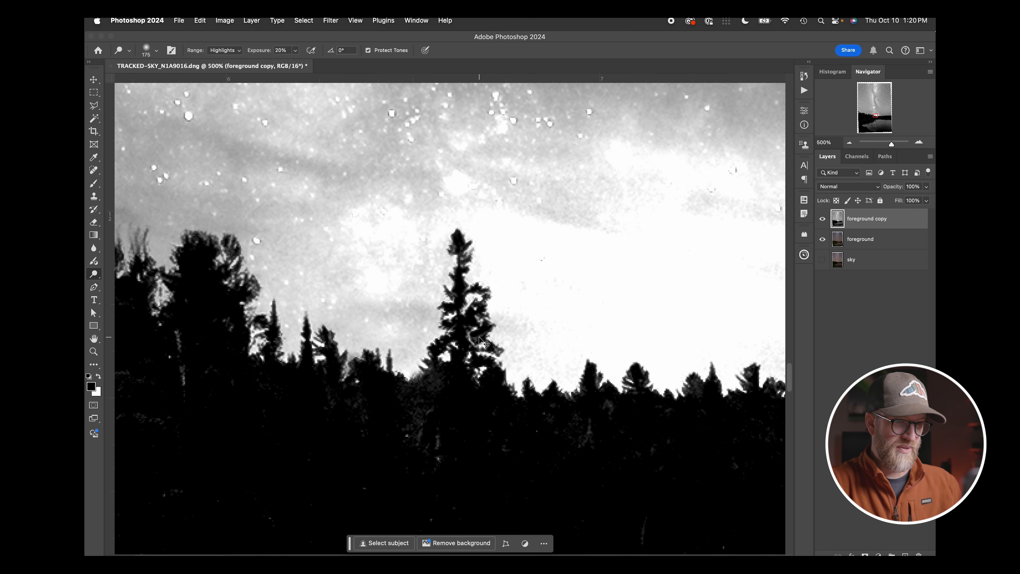
- Dodge the sky just above the treeline on both sides of the tall spruce with the 175 px brush, turning it white
key(super+minus)
key(super+minus)
key(super+minus)
key(super+minus)
key(super+minus)
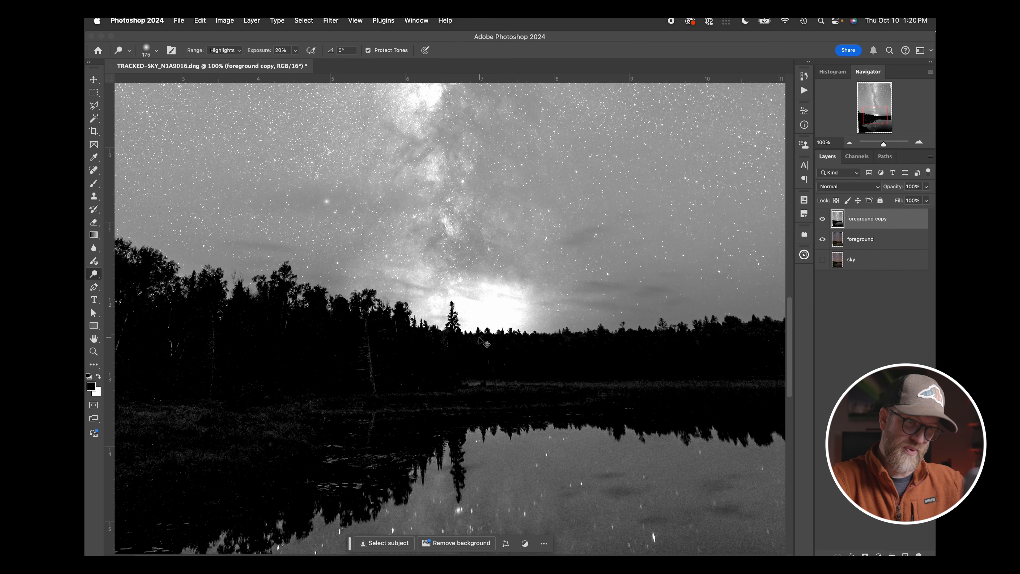
mouse_move(353, 300)
mouse_down()
mouse_move(298, 278)
mouse_move(285, 286)
mouse_move(359, 292)
mouse_move(285, 287)
mouse_move(425, 315)
mouse_move(641, 321)
mouse_move(566, 325)
mouse_up()
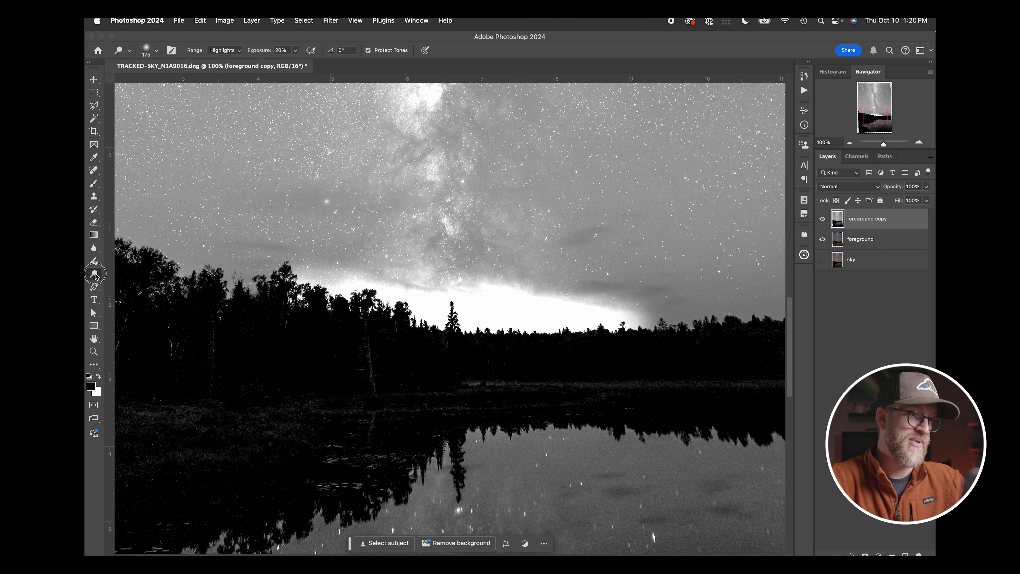
- Burn the forest below the treeline to black using the Shadows range, 20% exposure and a 200 px Burn brush
drag(97, 277, 121, 283)
click(123, 283)
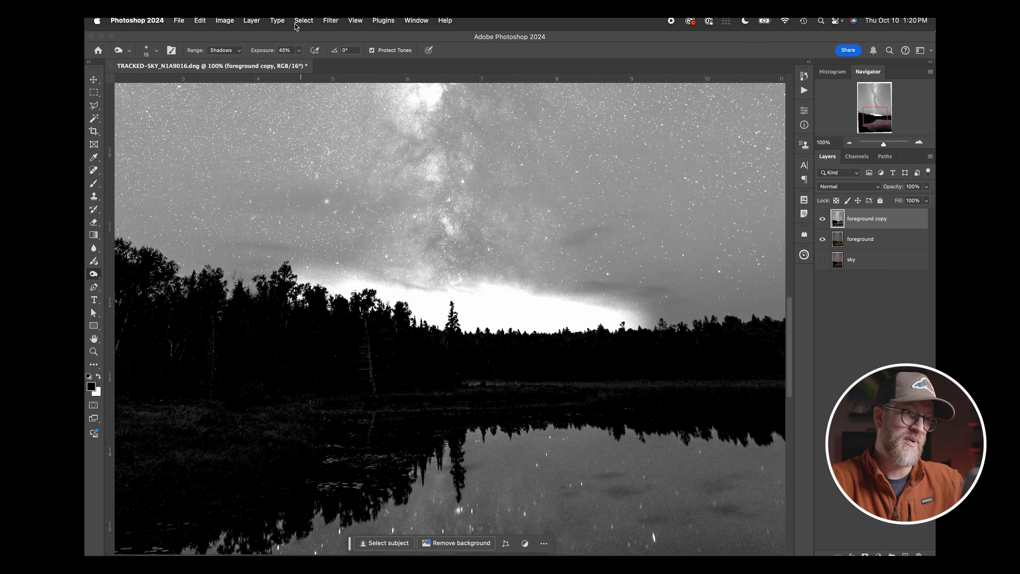
click(229, 51)
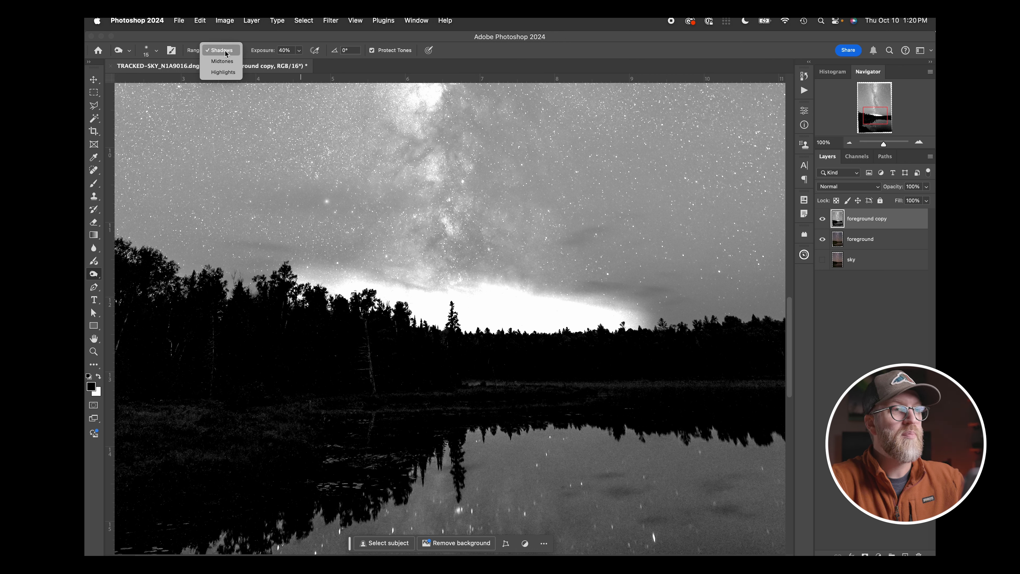
click(228, 54)
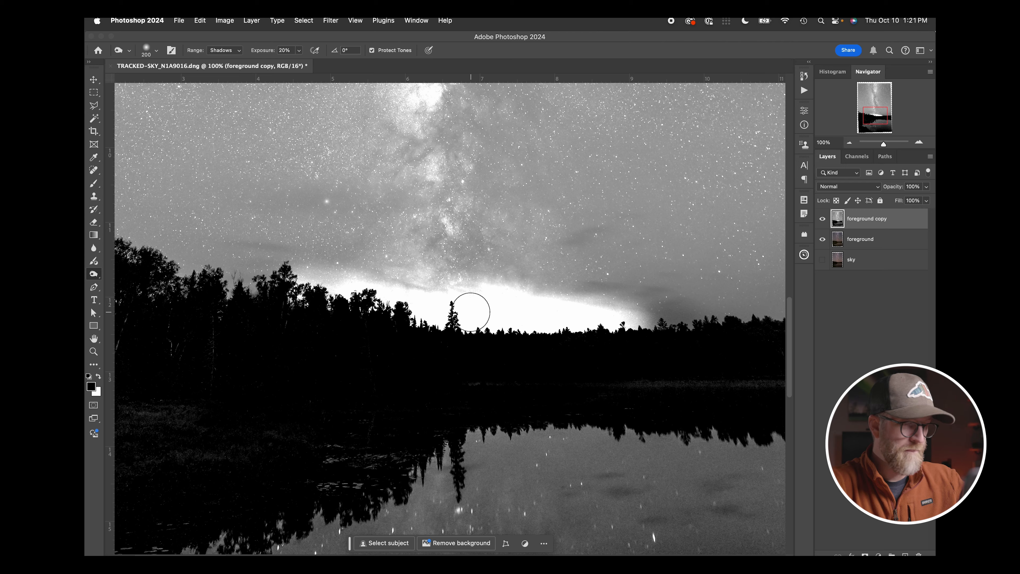
- Switch from burning to the Brush tool and set its blending mode to Overlay for painting the sky above the treeline
scroll(471, 312, left, 10)
scroll(471, 311, up, 3)
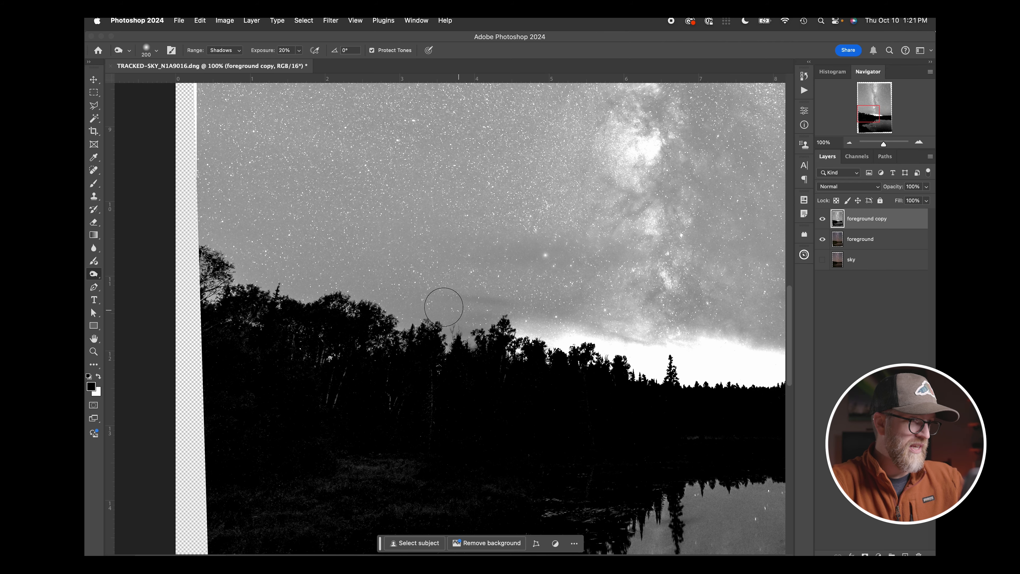
key(b)
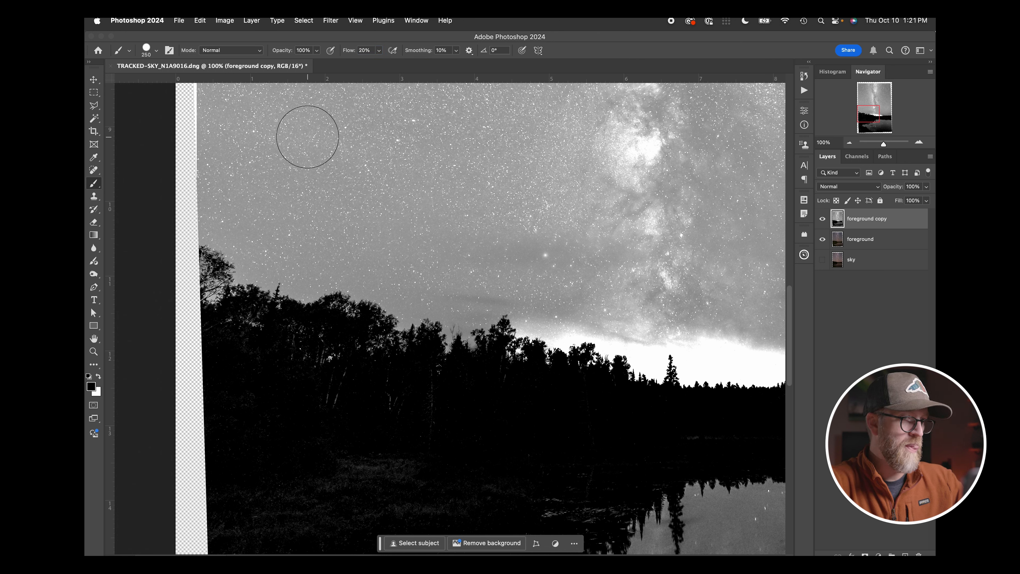
click(247, 53)
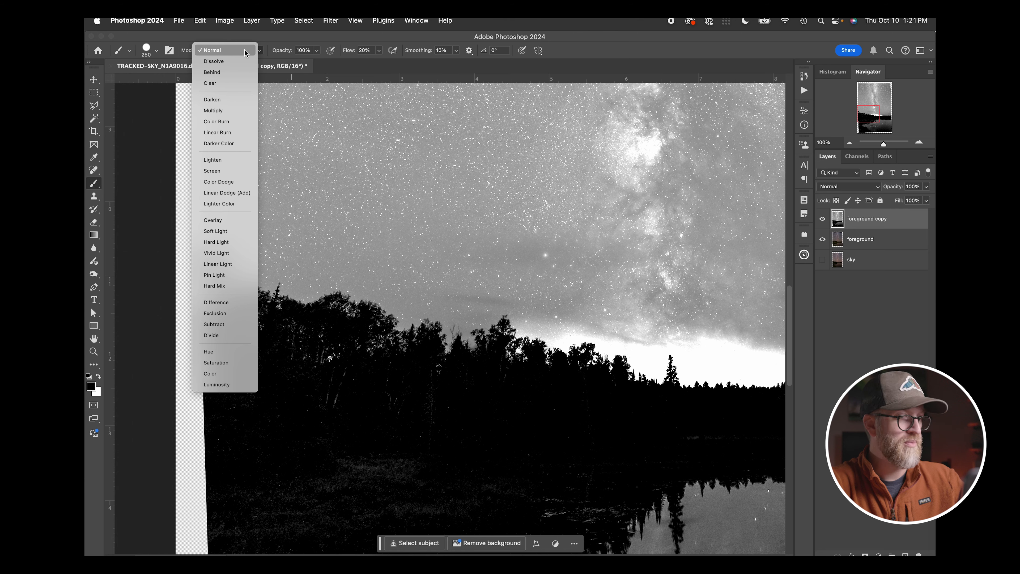
click(228, 221)
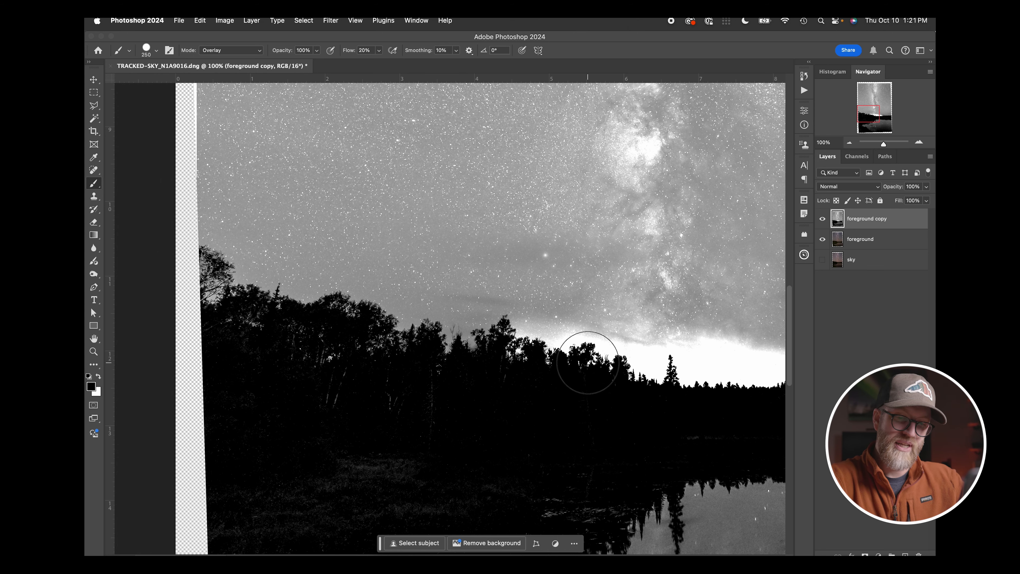
- Reduce the Overlay brush to 150 px and make white the foreground colour
key(super+equal)
key(bracketleft)
key(bracketleft)
key(bracketleft)
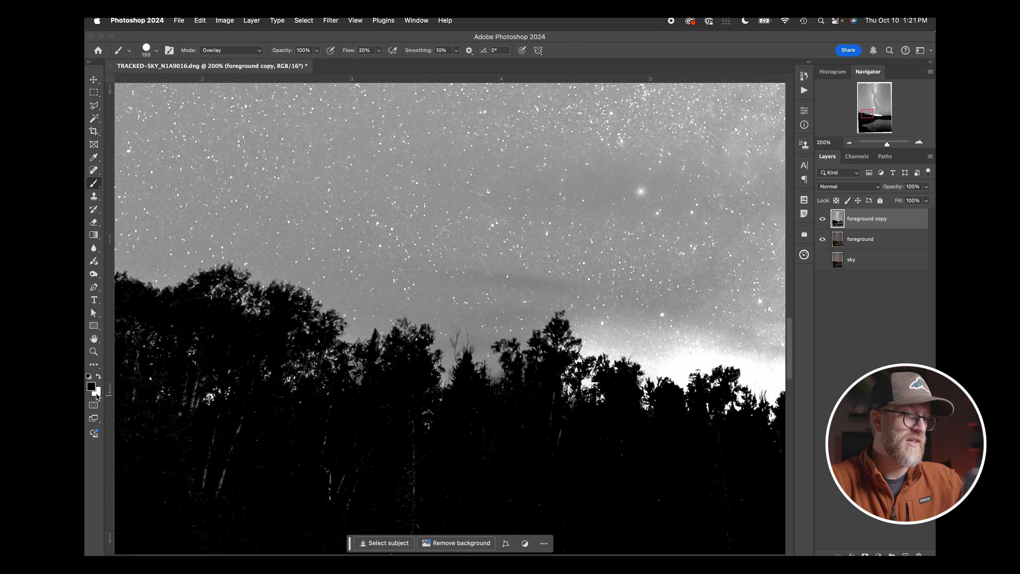
click(91, 386)
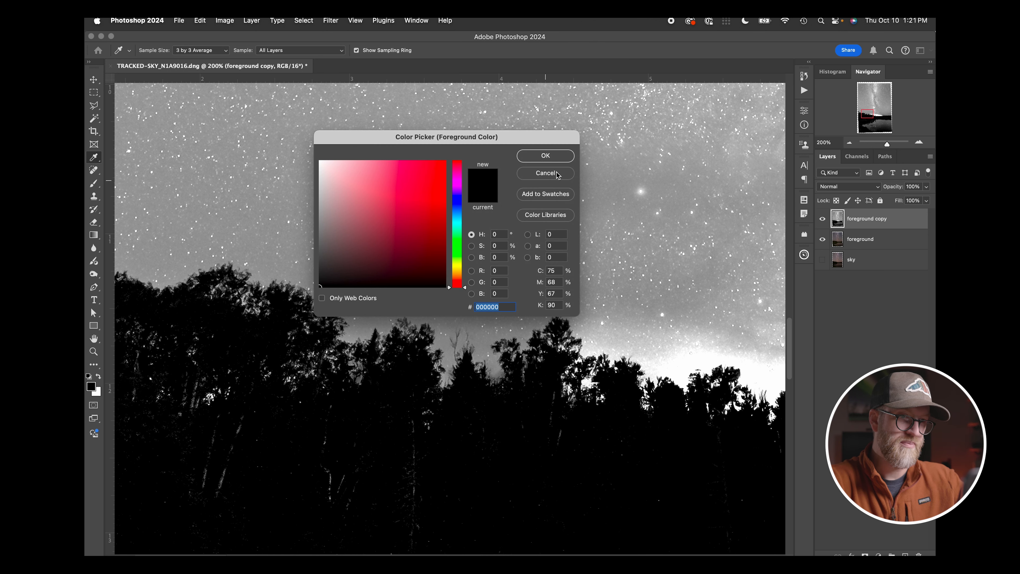
click(532, 156)
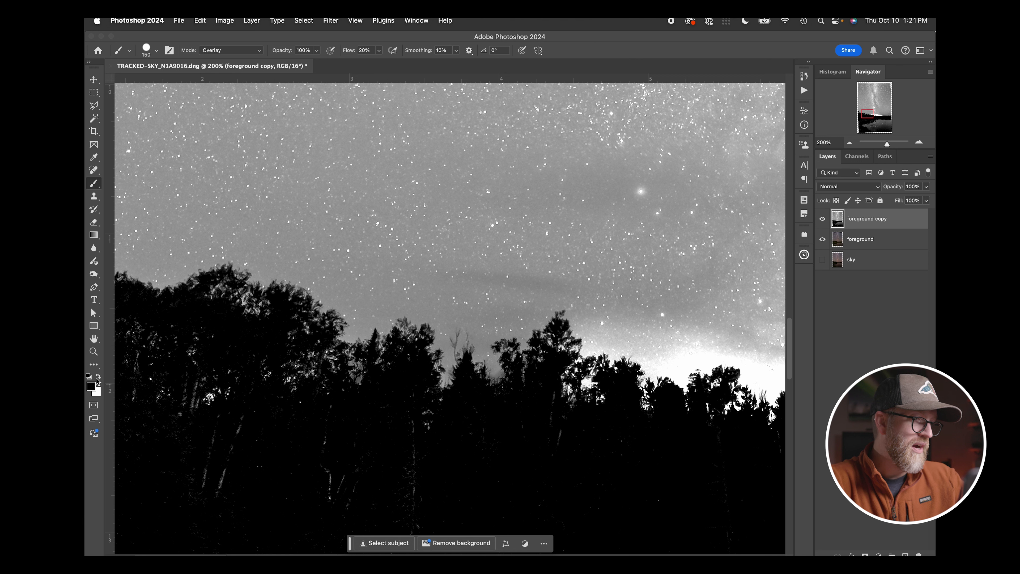
click(98, 378)
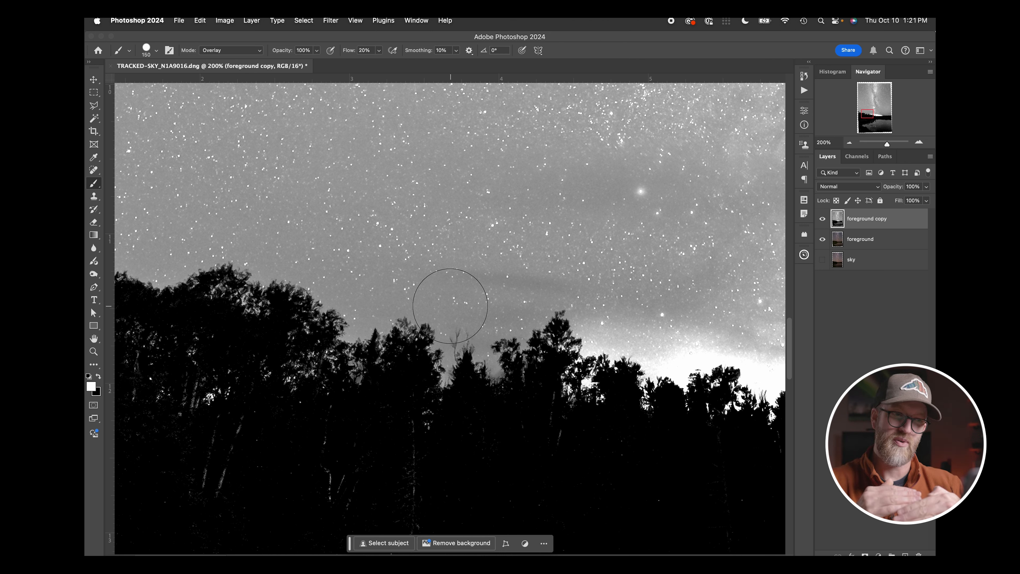
- Paint the sky just above the forest treeline white with the 150 px Overlay brush at 20% flow
mouse_move(452, 389)
mouse_down()
mouse_move(472, 355)
mouse_move(528, 335)
mouse_move(490, 321)
mouse_move(557, 311)
mouse_move(409, 310)
mouse_move(394, 323)
mouse_move(414, 336)
mouse_move(353, 372)
mouse_move(321, 367)
mouse_move(355, 366)
mouse_move(376, 335)
mouse_move(431, 326)
mouse_move(477, 298)
mouse_move(643, 316)
mouse_move(679, 308)
mouse_move(672, 324)
mouse_move(687, 328)
mouse_move(684, 338)
mouse_move(638, 341)
mouse_move(653, 285)
mouse_move(568, 279)
mouse_move(473, 296)
mouse_move(341, 280)
mouse_up()
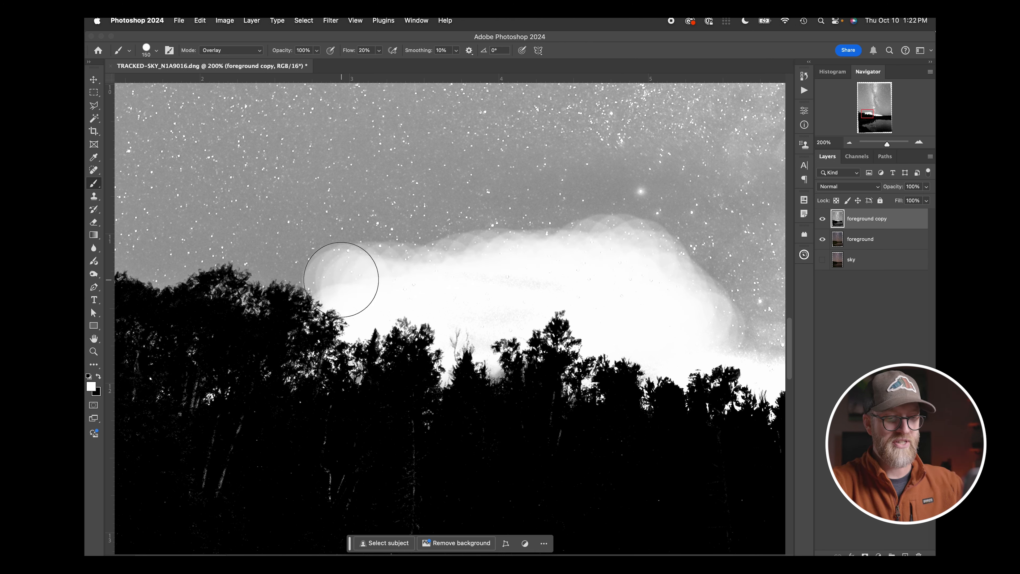
drag(341, 280, 366, 299)
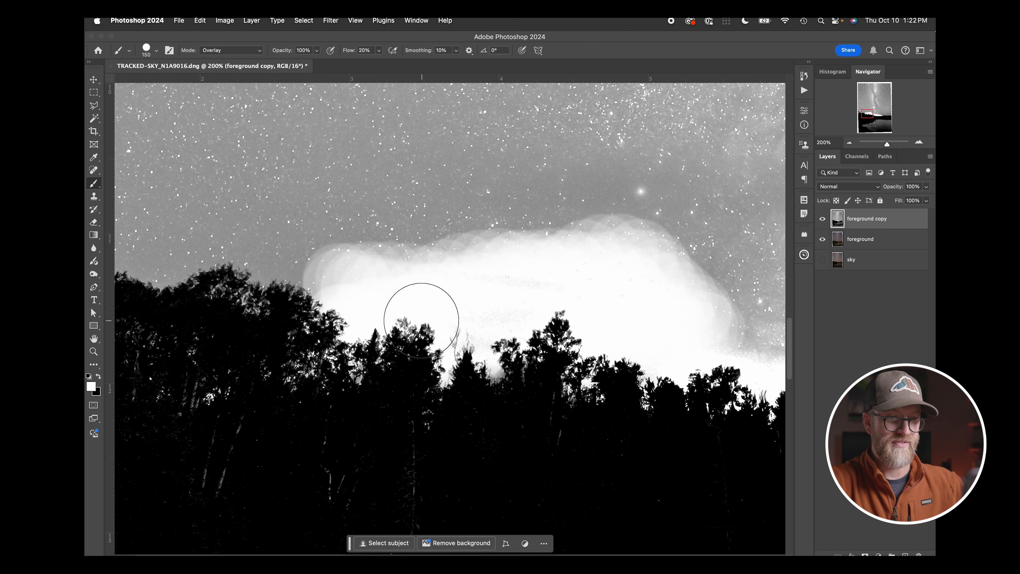
mouse_move(422, 320)
mouse_down()
mouse_move(477, 343)
mouse_move(479, 365)
mouse_move(461, 385)
mouse_move(543, 387)
mouse_move(489, 381)
mouse_move(510, 386)
mouse_move(436, 330)
mouse_move(498, 298)
mouse_move(422, 356)
mouse_move(458, 353)
mouse_up()
key(x)
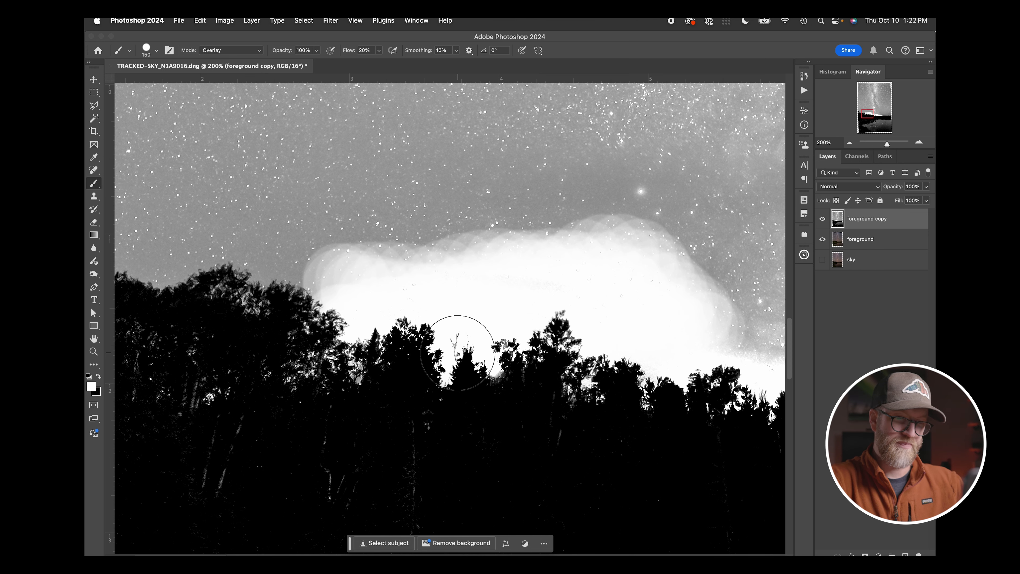
- Try painting white directly over the thin bare treetop and the small spruce beside it with the 150 px Overlay brush
key(super+equal)
key(super+equal)
key(super+equal)
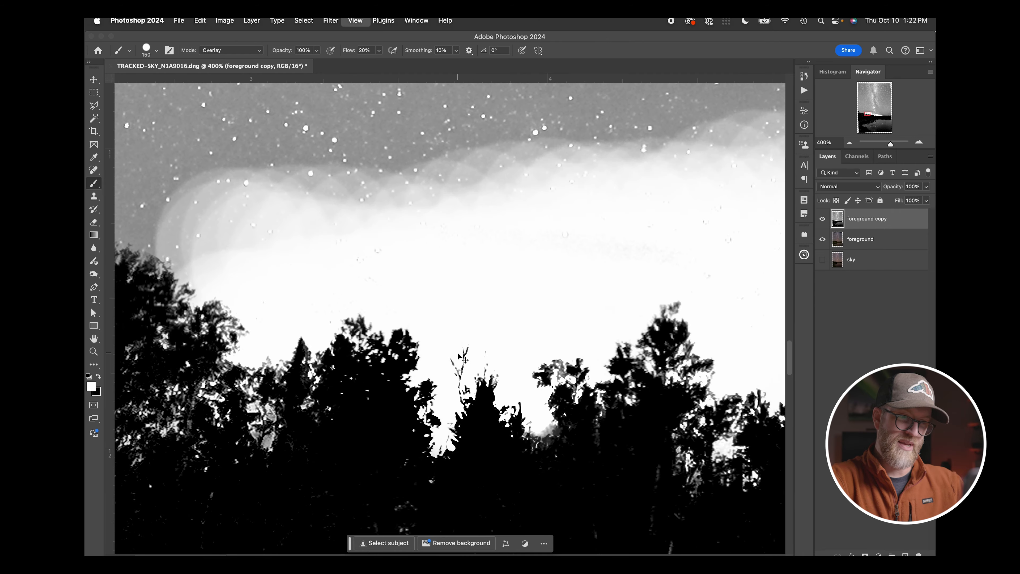
scroll(458, 352, down, 3)
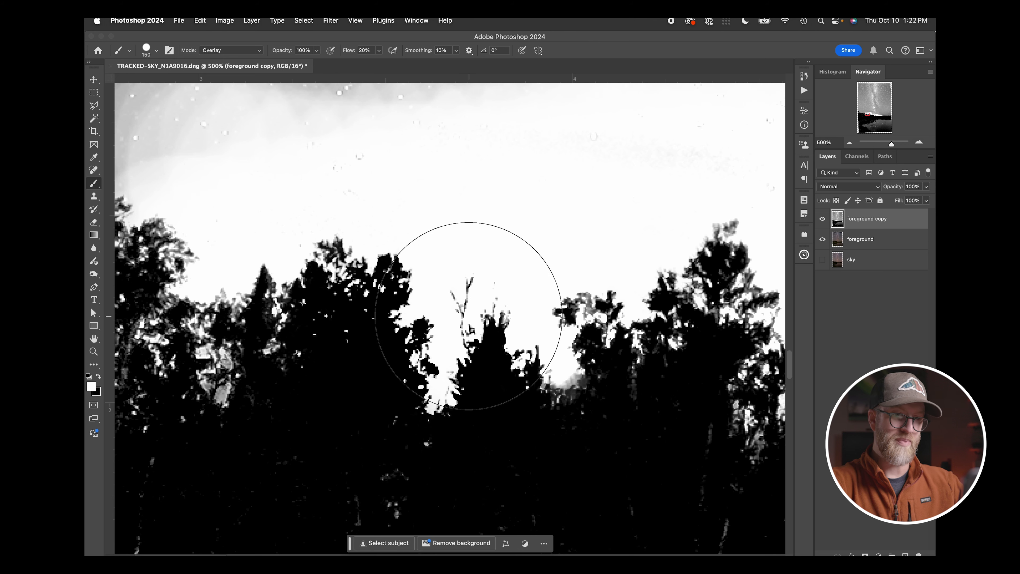
mouse_move(468, 316)
mouse_down()
mouse_move(499, 289)
mouse_move(464, 288)
mouse_move(475, 314)
mouse_move(491, 273)
mouse_move(451, 307)
mouse_move(475, 331)
mouse_move(466, 325)
mouse_move(448, 335)
mouse_move(494, 286)
mouse_move(488, 328)
mouse_move(510, 306)
mouse_move(523, 234)
mouse_move(459, 326)
mouse_up()
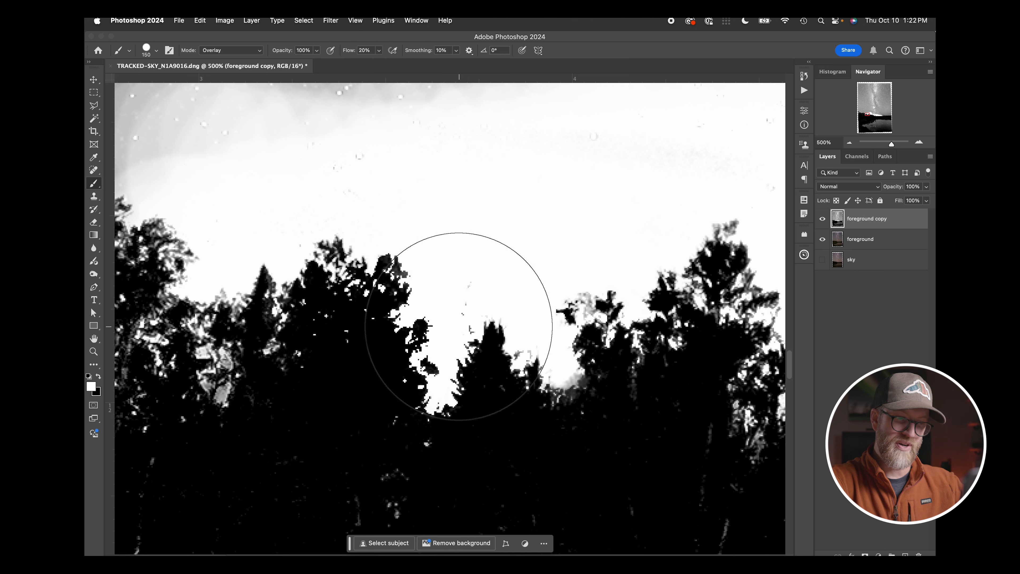
- Undo the white brush strokes over the thin bare treetop and neighbouring spruce
key(super+z)
key(super+z)
key(super+z)
key(super+z)
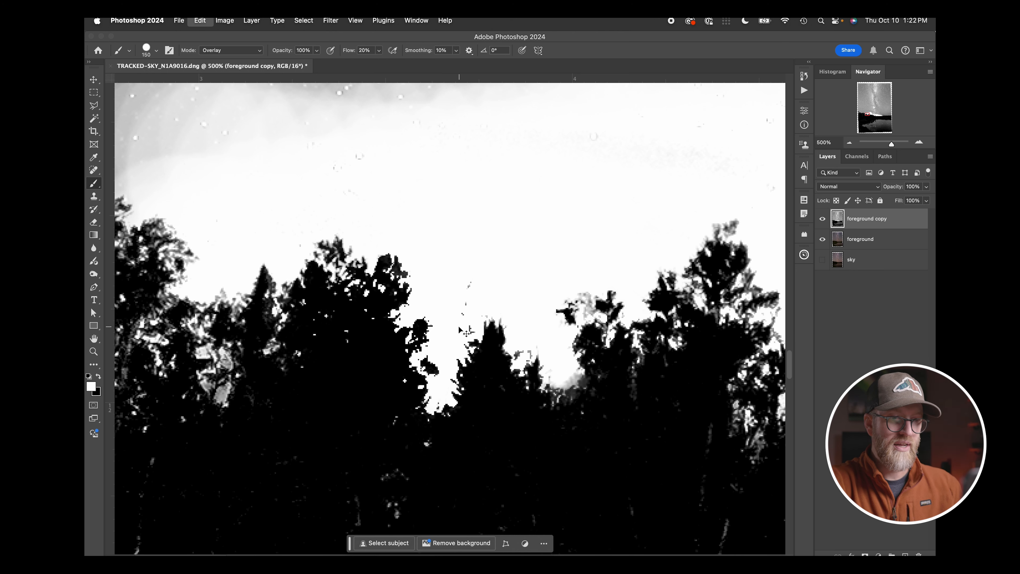
key(super+z)
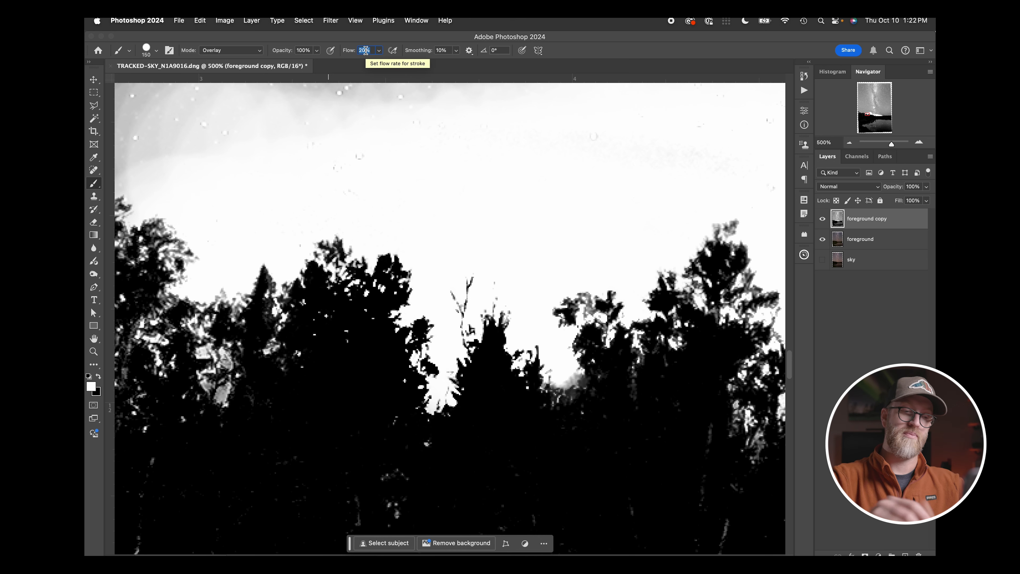
- Lower the Overlay brush flow to 10% and reduce its size to 80 px
key(Return)
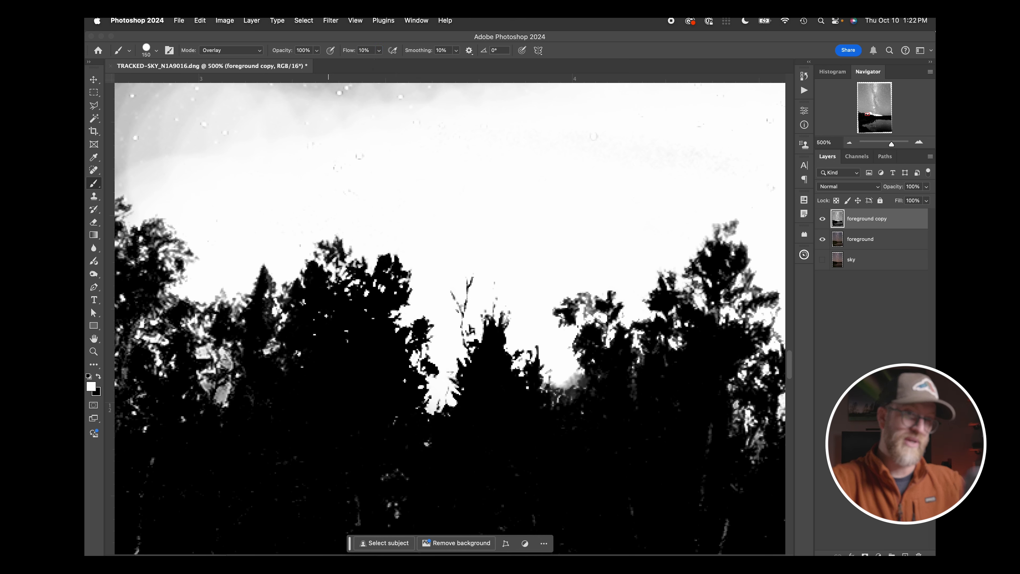
key(bracketleft)
key(bracketleft)
key(bracketleft)
key(bracketleft)
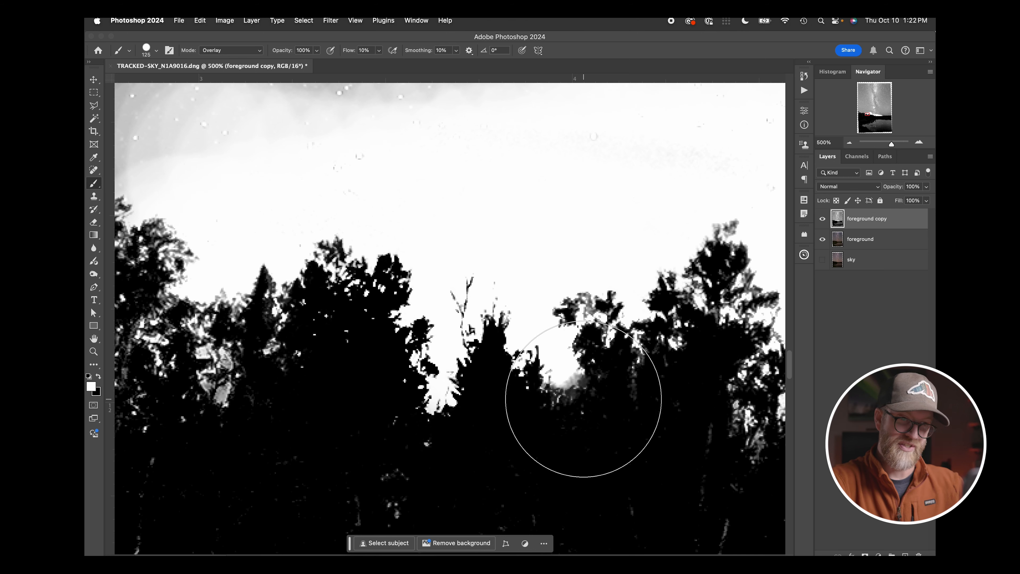
key(super+1)
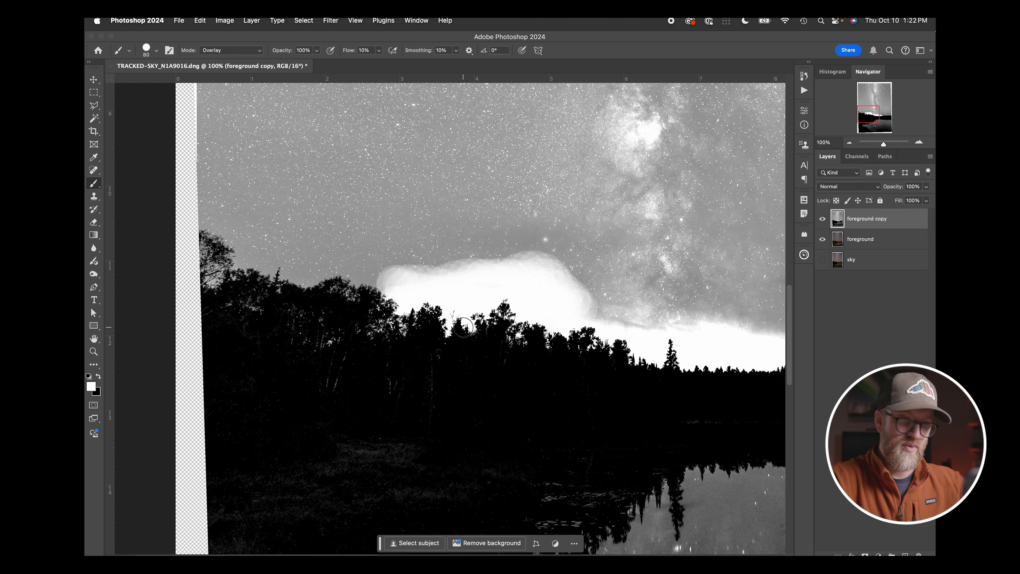
- Enlarge the Overlay brush to 175 px and inspect the mask along the whole treeline at 100%
key(bracketright)
key(bracketright)
key(bracketright)
key(bracketright)
key(bracketright)
scroll(598, 315, right, 3)
scroll(597, 314, down, 1)
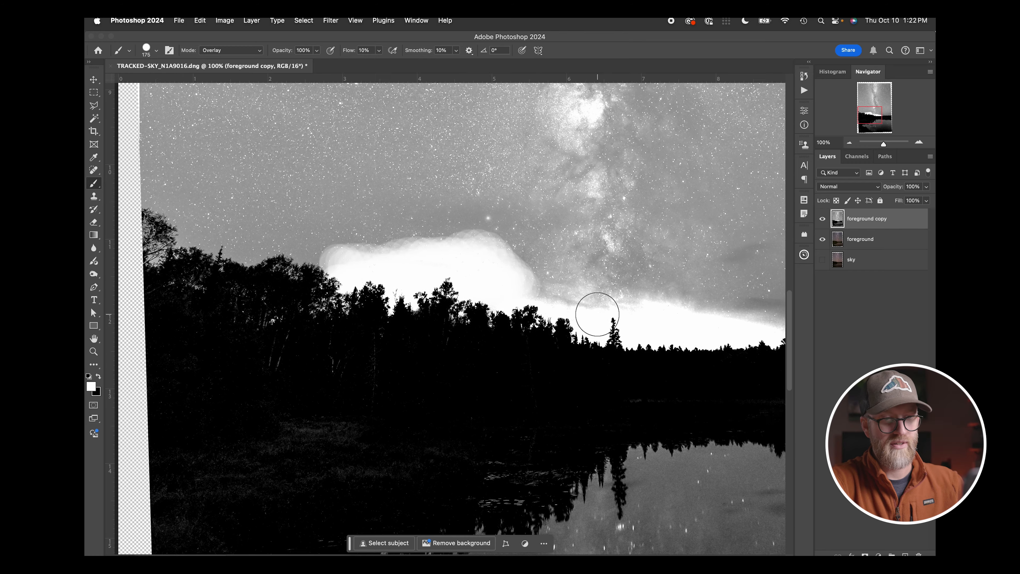
scroll(597, 314, right, 2)
scroll(598, 314, down, 1)
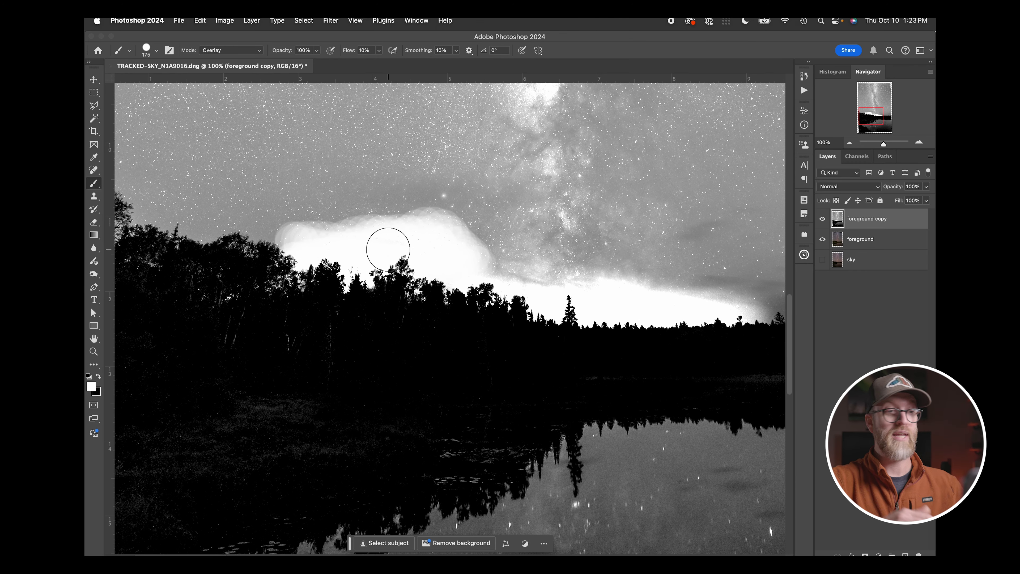
scroll(388, 250, left, 3)
scroll(388, 250, down, 1)
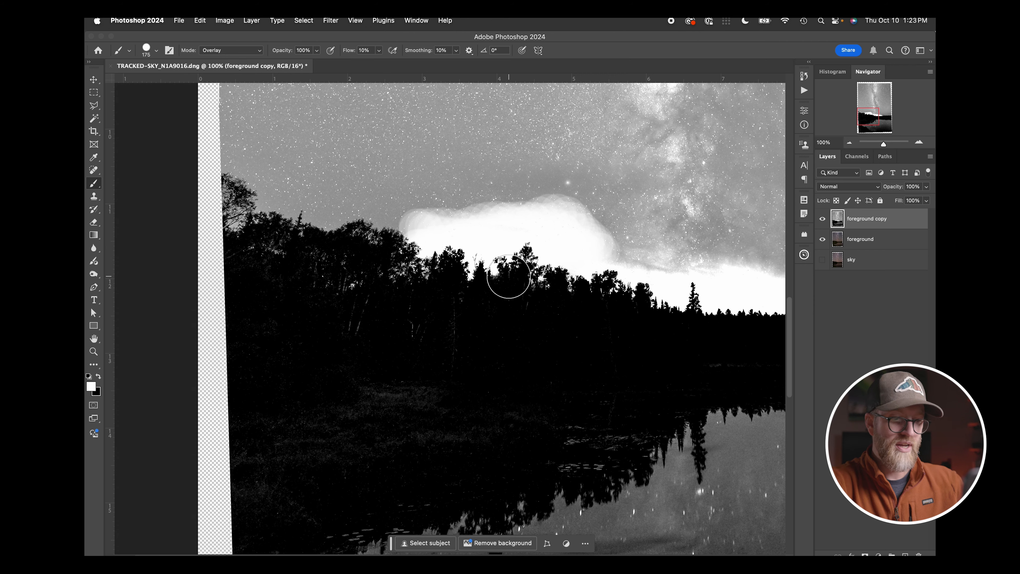
- Undo the painting, dodging, burning and contrast edits on the foreground copy, back to its plain desaturated state
key(super+z)
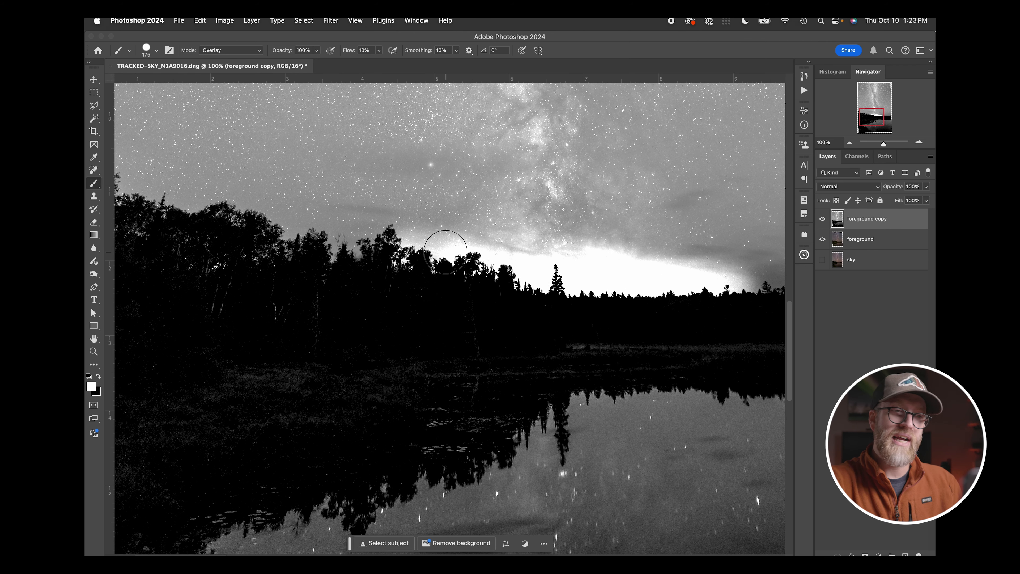
key(super+z)
key(super+z)
key(super+z)
key(super+z)
key(super+z)
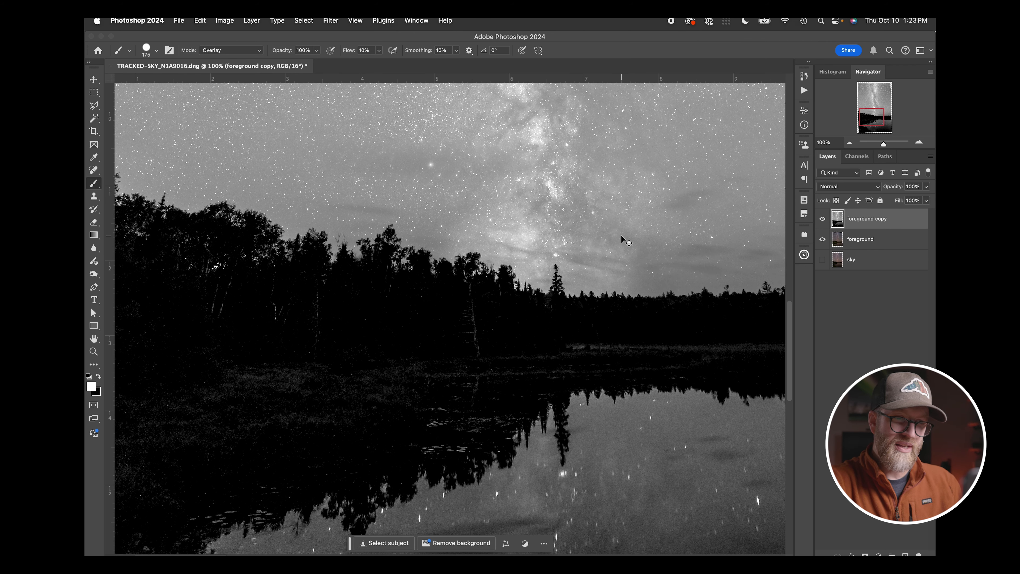
key(super+z)
- Delete the foreground copy layer, leaving only the foreground and sky layers
super+click(904, 217)
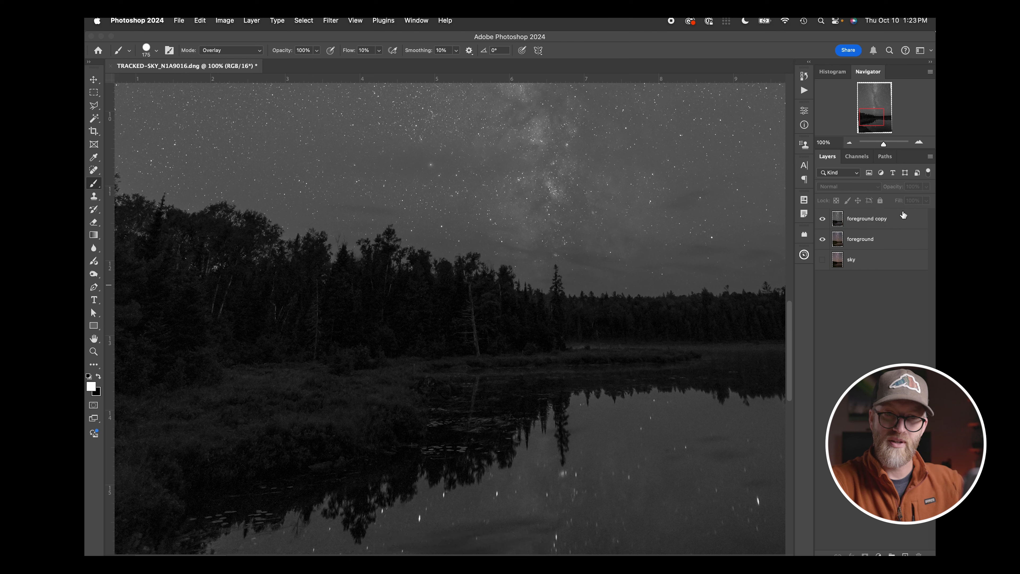
drag(898, 219, 899, 449)
drag(922, 542, 919, 554)
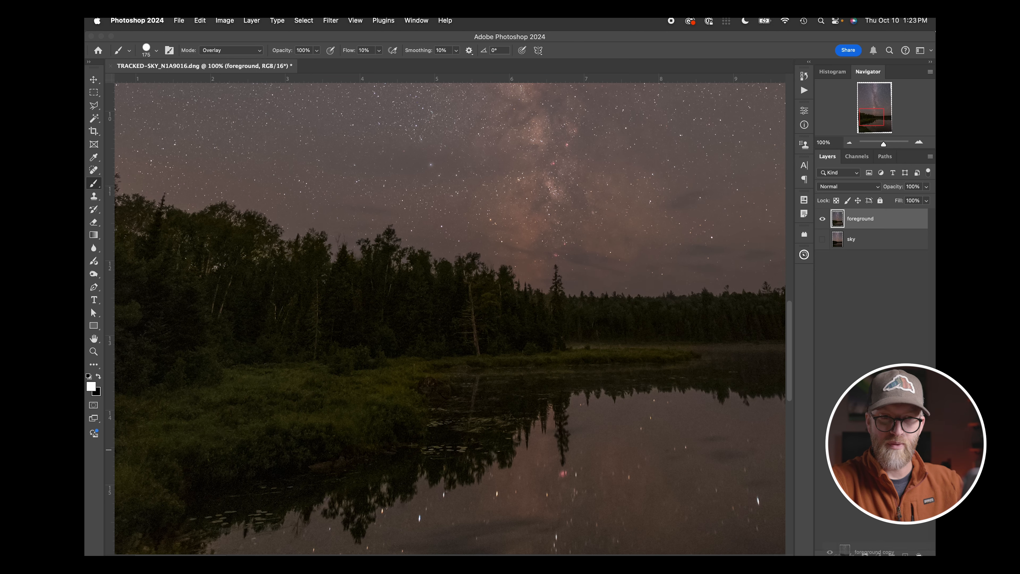
click(876, 317)
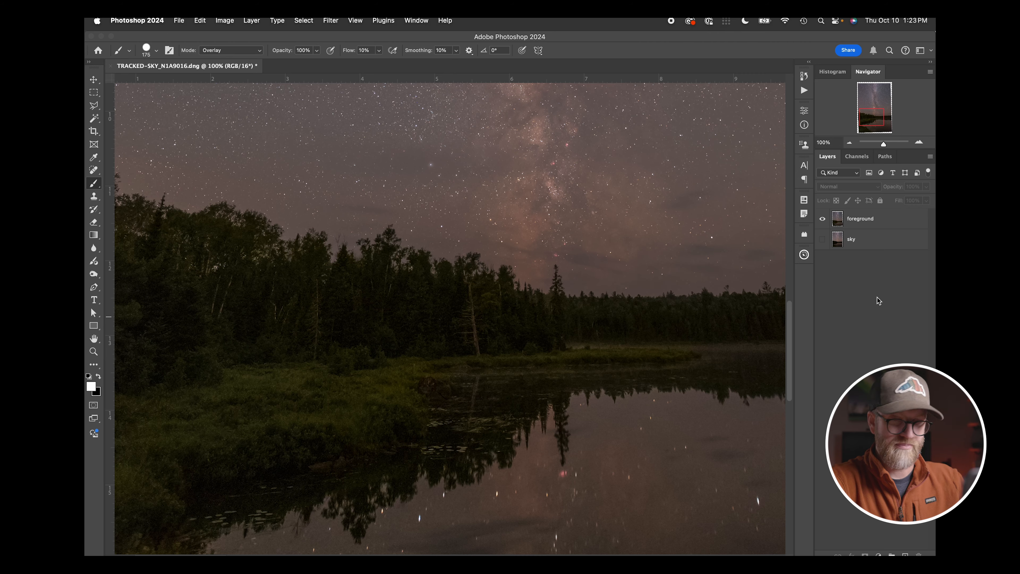
- Compare the Red, Green and Blue channels one at a time for sky-to-forest contrast and duplicate the Blue channel
scroll(695, 297, right, 3)
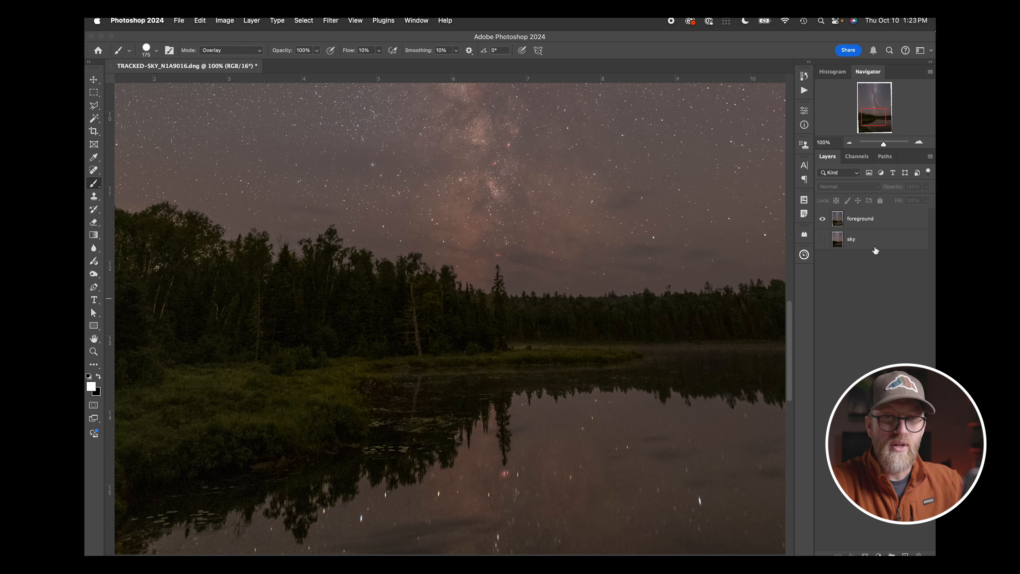
click(862, 158)
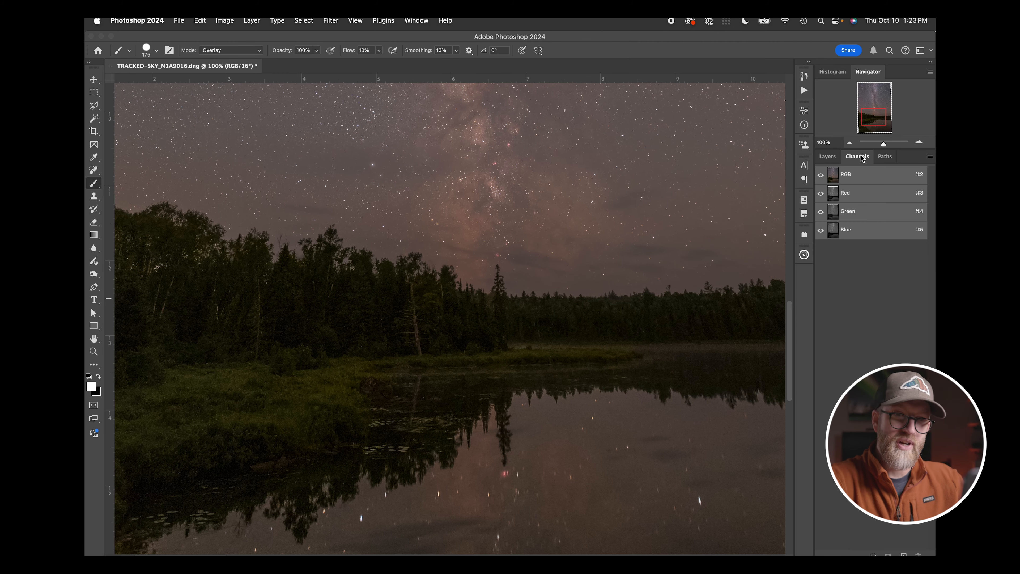
click(867, 195)
key(super+minus)
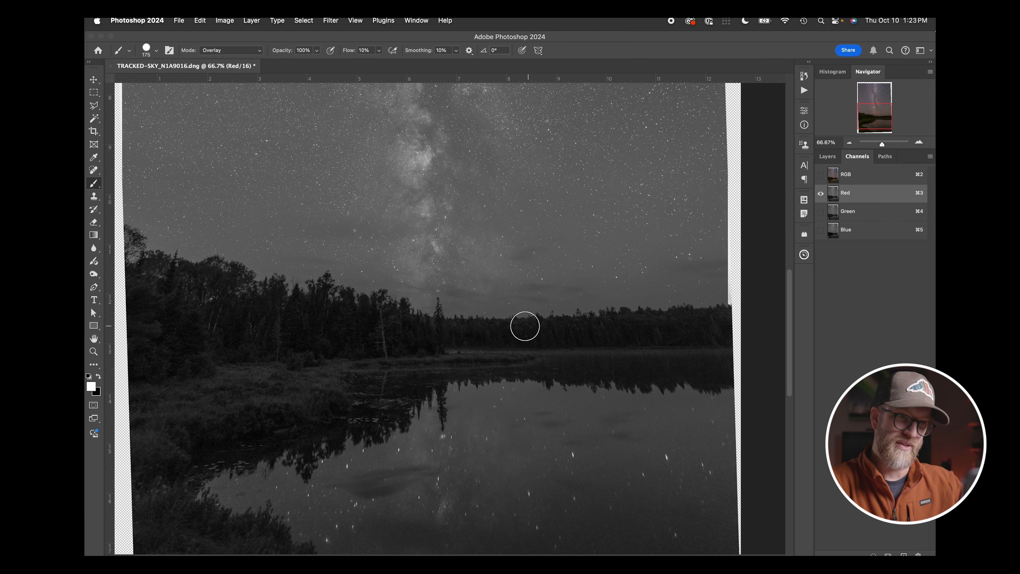
click(869, 214)
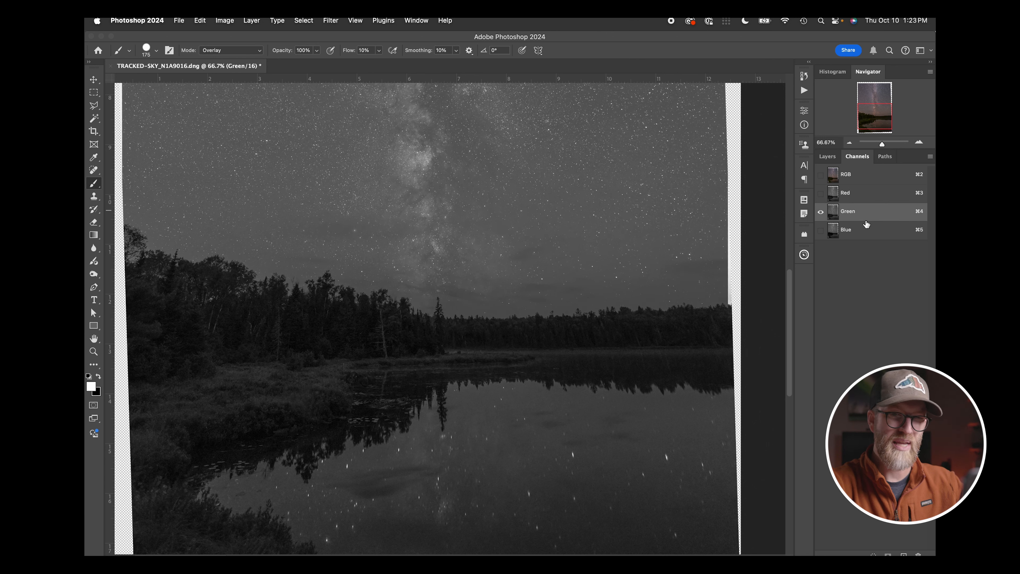
click(860, 233)
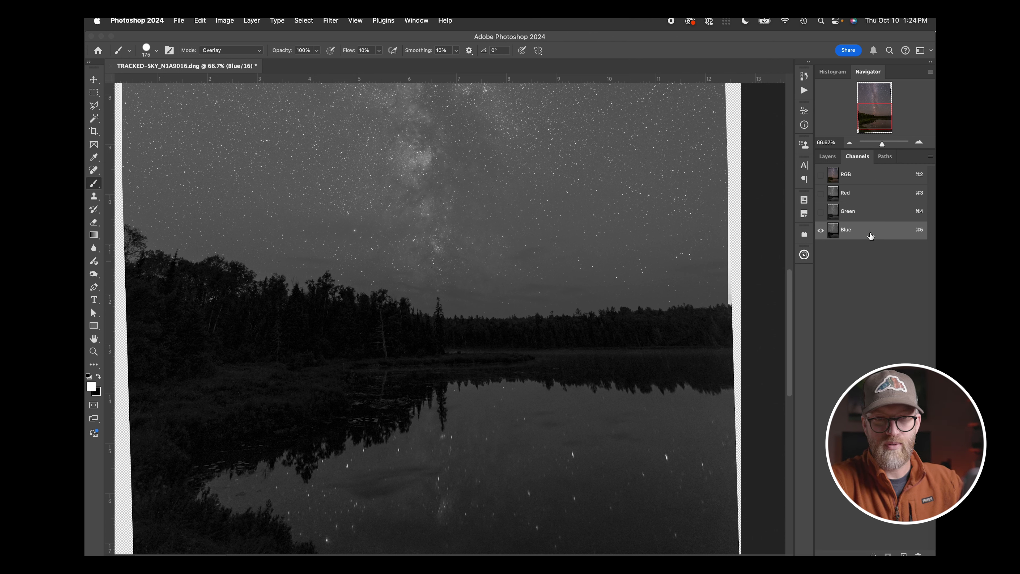
drag(870, 237, 904, 555)
right_click(876, 255)
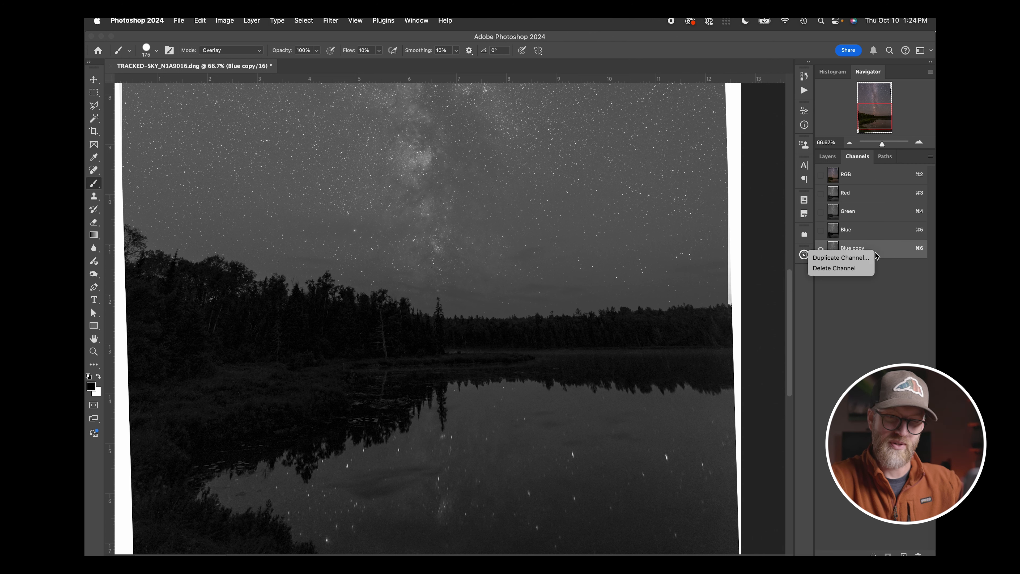
click(932, 160)
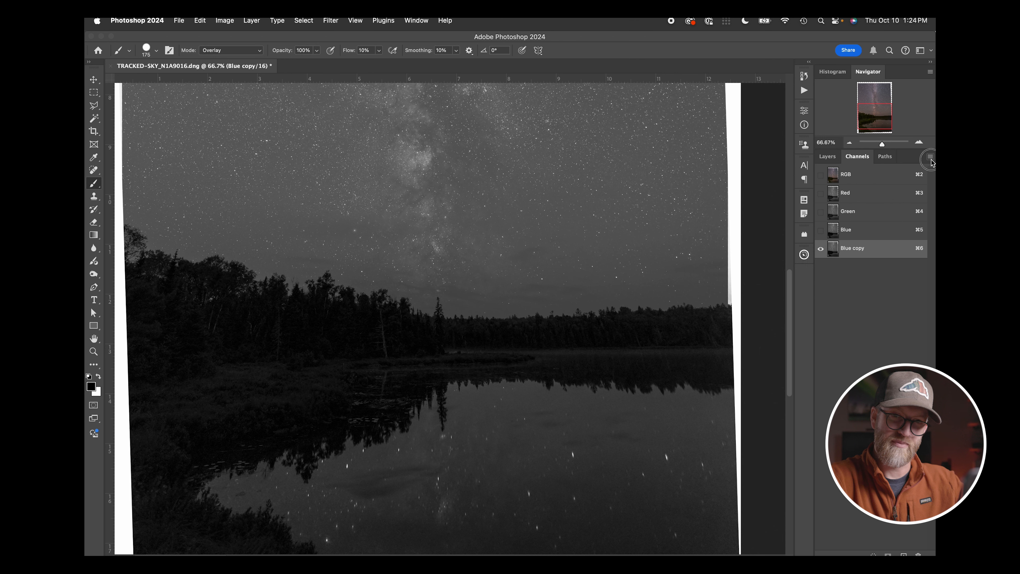
click(932, 160)
click(886, 173)
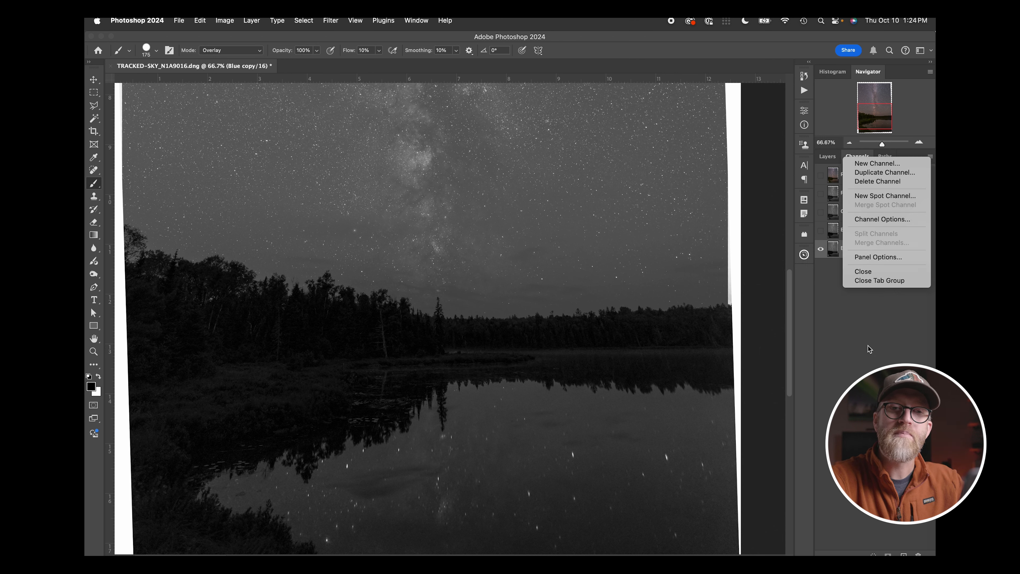
- Rename the duplicated Blue channel MASK
double_click(854, 248)
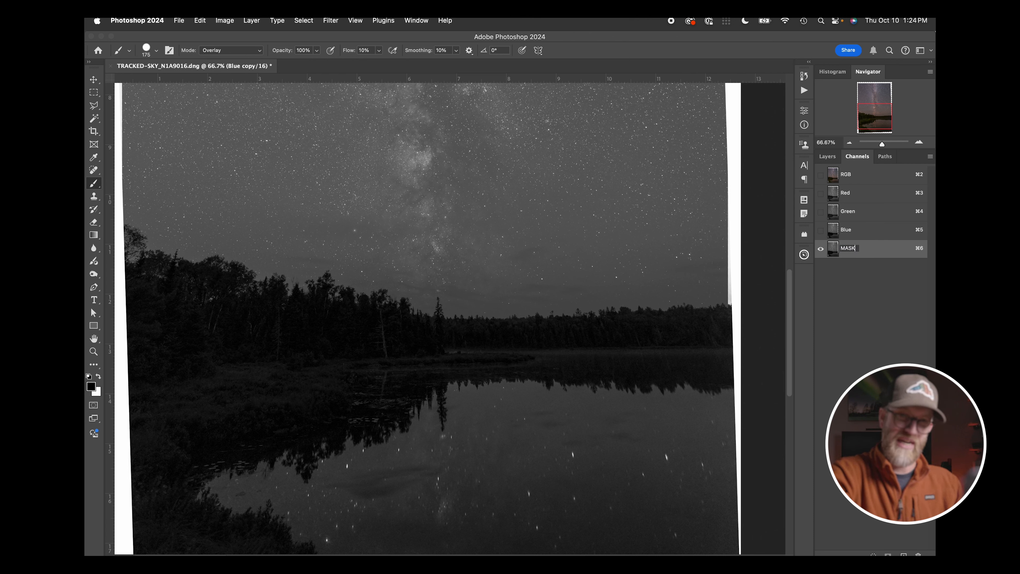
key(Return)
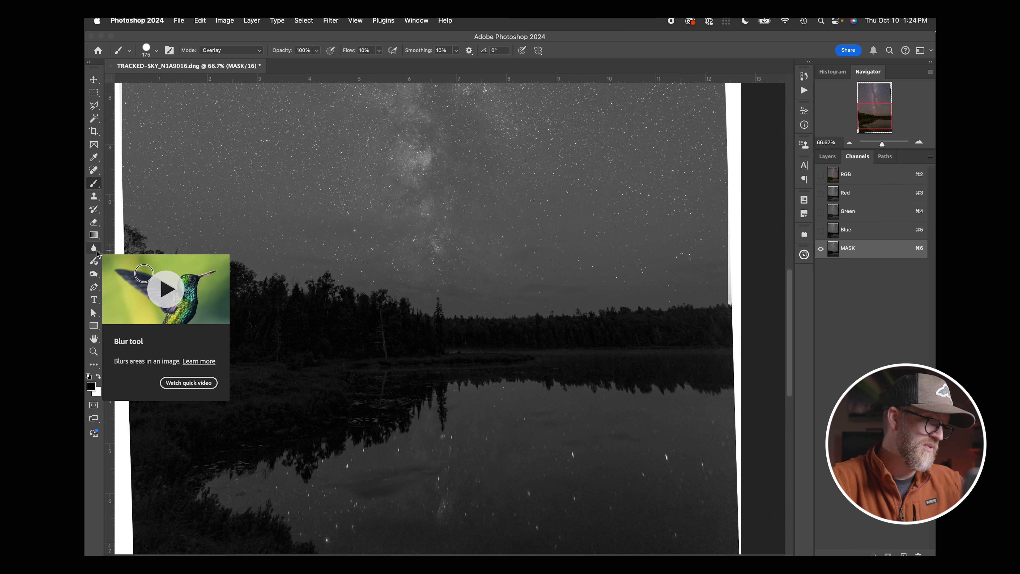
- Dodge the highlights at 20% exposure with a 175 px tip in the sky around the tall lone spruce
click(93, 275)
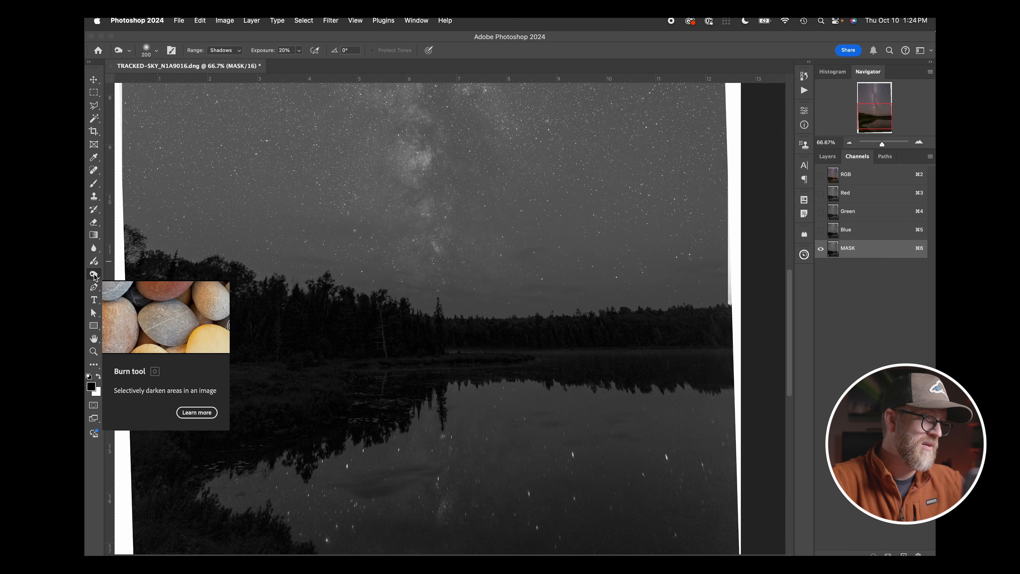
click(93, 274)
click(118, 275)
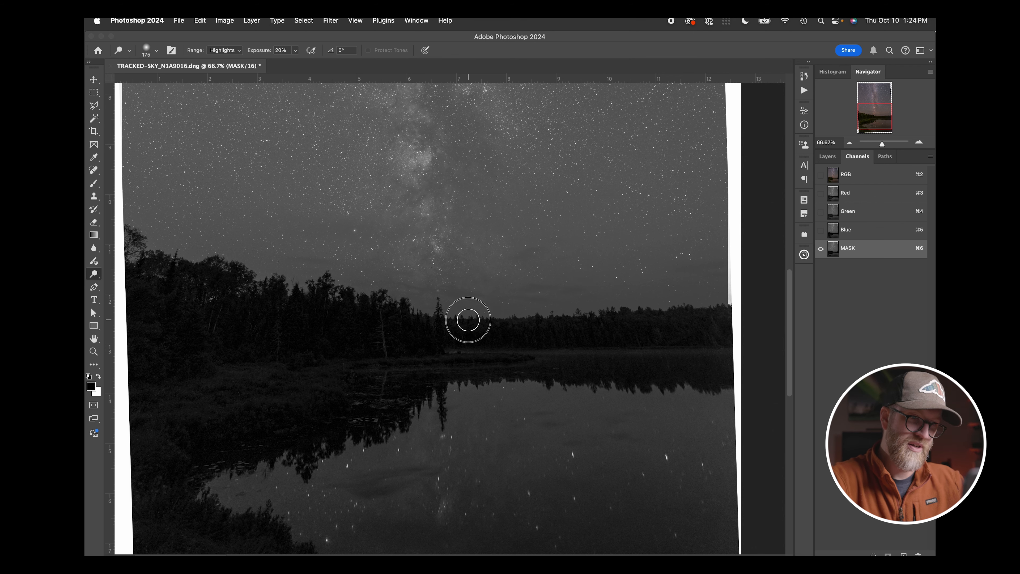
mouse_move(467, 319)
mouse_down()
mouse_move(486, 313)
mouse_move(449, 309)
mouse_move(475, 304)
mouse_move(426, 290)
mouse_move(377, 296)
mouse_move(407, 310)
mouse_up()
key(super+equal)
key(super+equal)
key(super+equal)
key(super+equal)
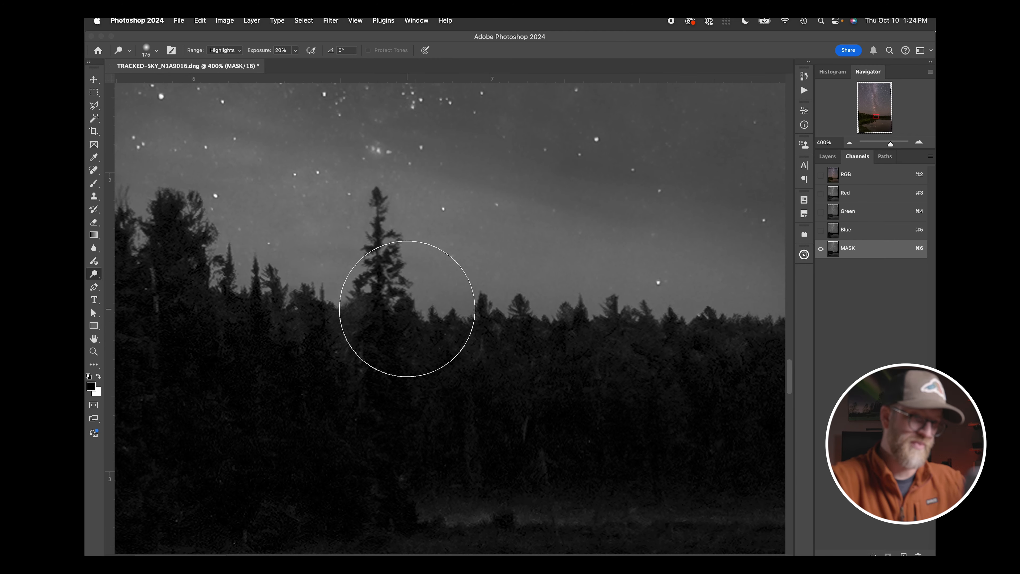
mouse_move(236, 216)
mouse_down()
mouse_move(149, 222)
mouse_move(277, 174)
mouse_move(335, 192)
mouse_move(362, 288)
mouse_move(390, 333)
mouse_move(395, 300)
mouse_move(668, 314)
mouse_move(637, 289)
mouse_move(507, 290)
mouse_move(402, 274)
mouse_move(523, 250)
mouse_move(621, 324)
mouse_move(655, 372)
mouse_up()
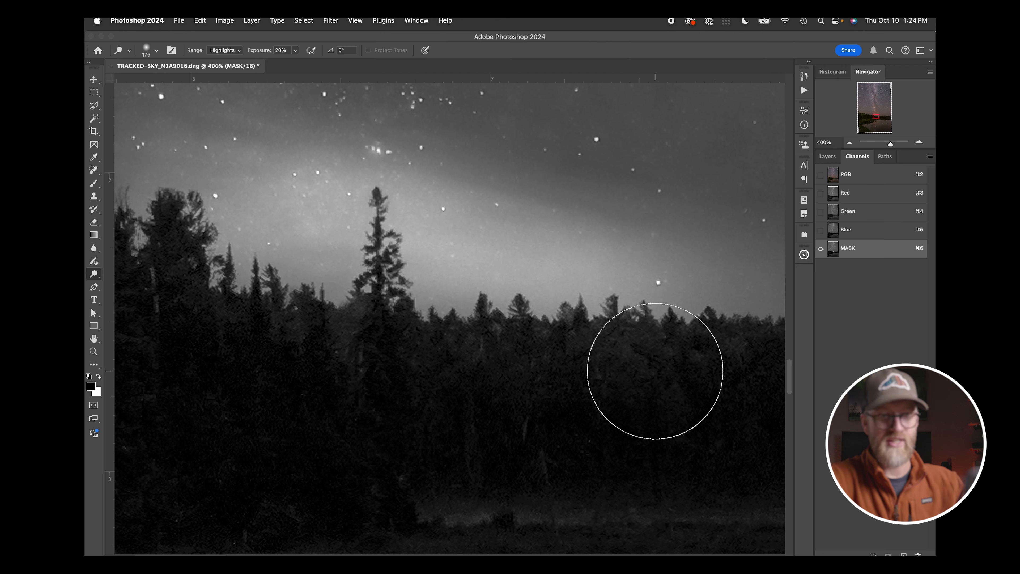
scroll(602, 300, right, 10)
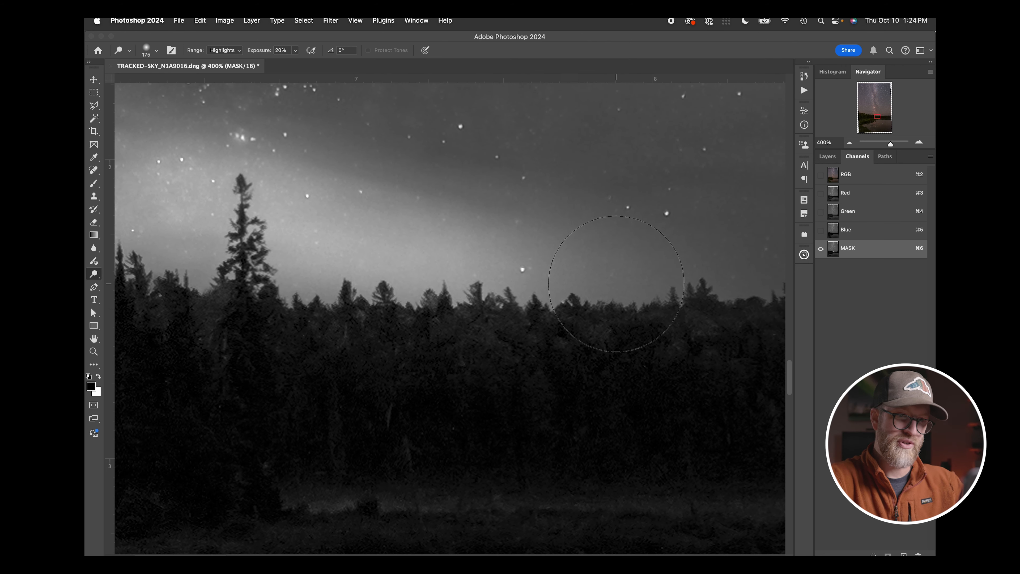
- Extend the highlight dodging at 20% exposure through the sky above the distant treeline towards the image's right side
mouse_move(629, 270)
mouse_down()
mouse_move(615, 251)
mouse_move(713, 212)
mouse_move(656, 269)
mouse_up()
scroll(575, 256, right, 3)
drag(575, 255, 249, 250)
mouse_move(248, 250)
mouse_down()
mouse_move(599, 248)
mouse_move(643, 263)
mouse_move(694, 218)
mouse_up()
scroll(654, 239, right, 6)
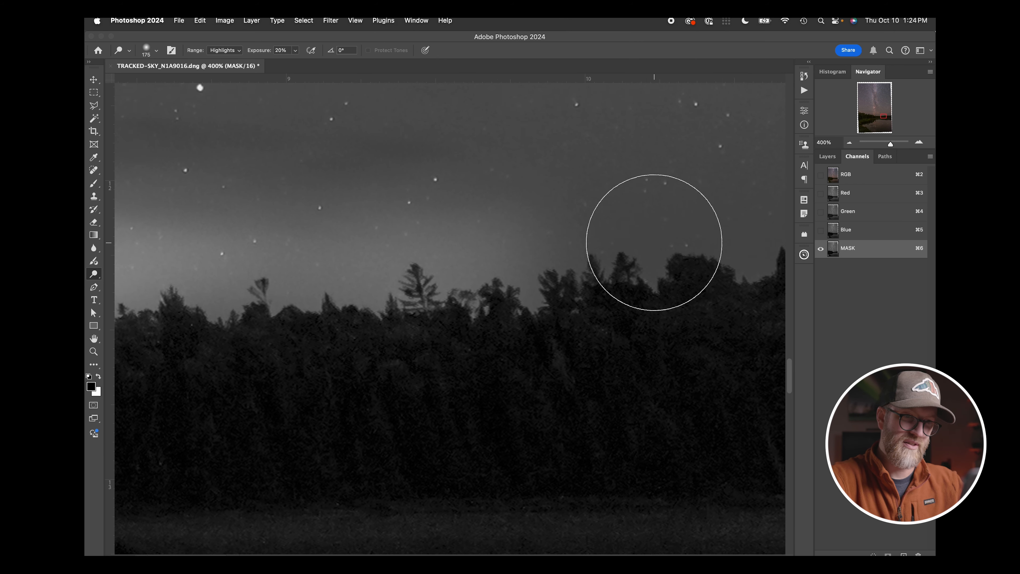
mouse_move(637, 254)
mouse_down()
mouse_move(629, 266)
mouse_move(629, 238)
mouse_up()
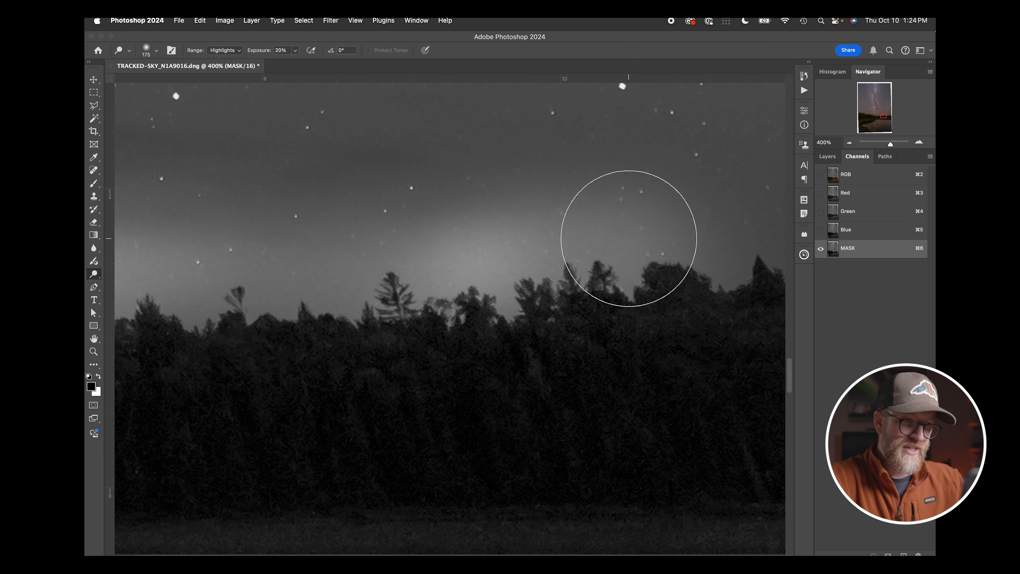
scroll(629, 239, left, 1)
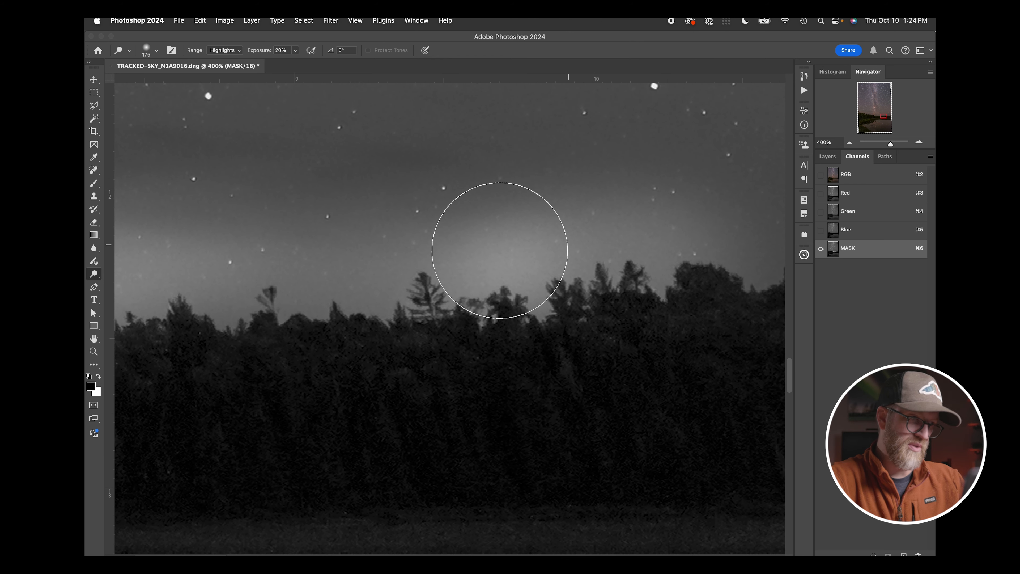
- Try burning the shadows of the distant trees at 20% exposure with a 200 px tip, and undo it
right_click(97, 276)
click(123, 284)
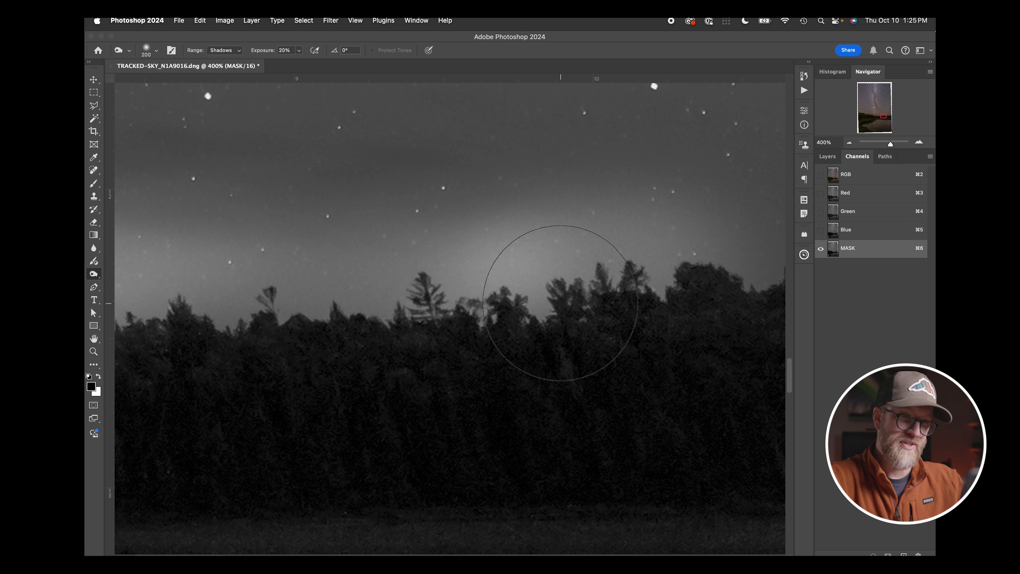
mouse_move(558, 335)
mouse_down()
mouse_move(597, 321)
mouse_move(312, 419)
mouse_up()
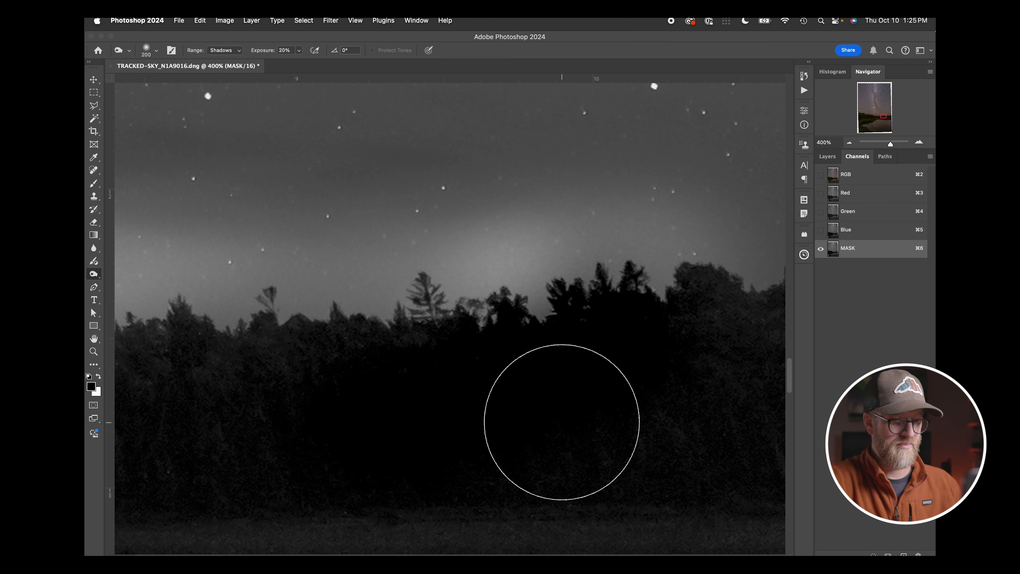
key(super+z)
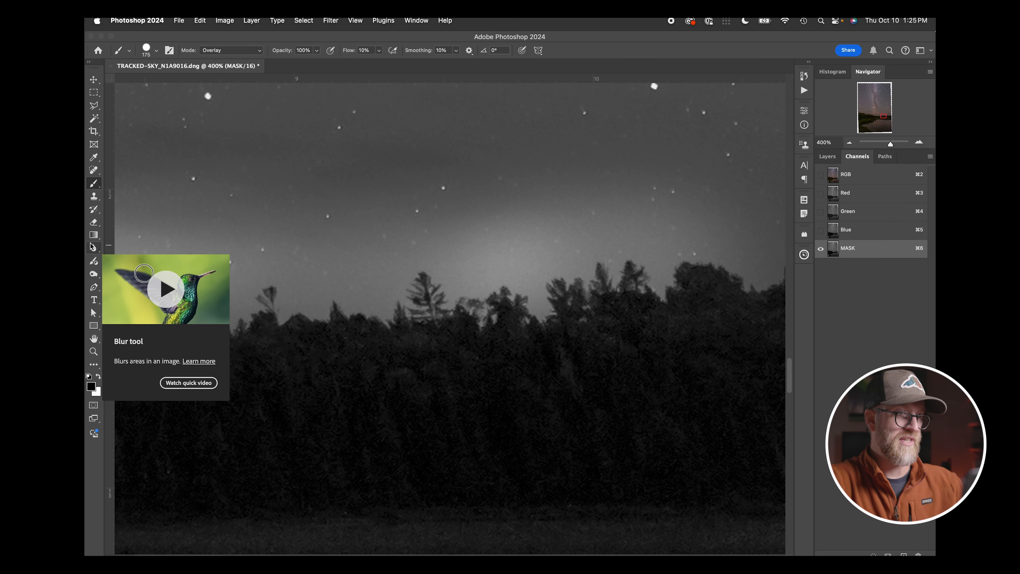
- Switch to the Overlay brush, reduce it to 80 px, and undo the dodging above the treeline
key(b)
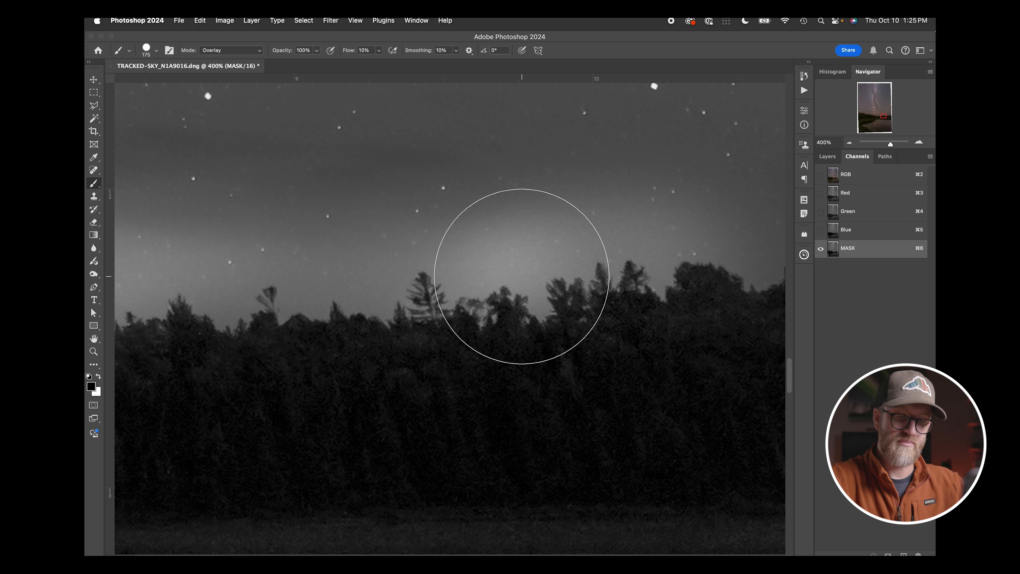
key(bracketleft)
key(bracketleft)
key(bracketleft)
key(bracketleft)
key(bracketleft)
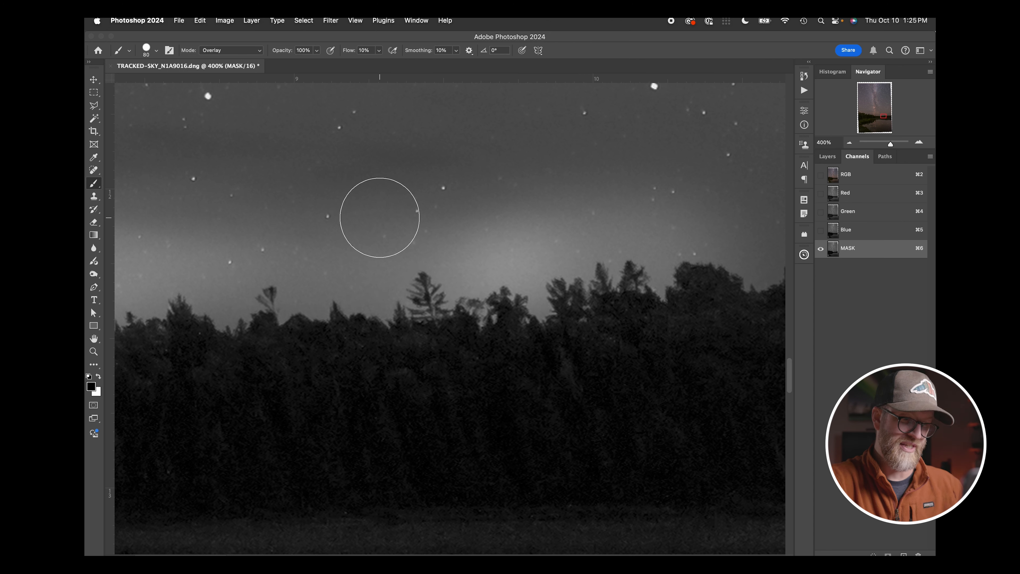
key(super+z)
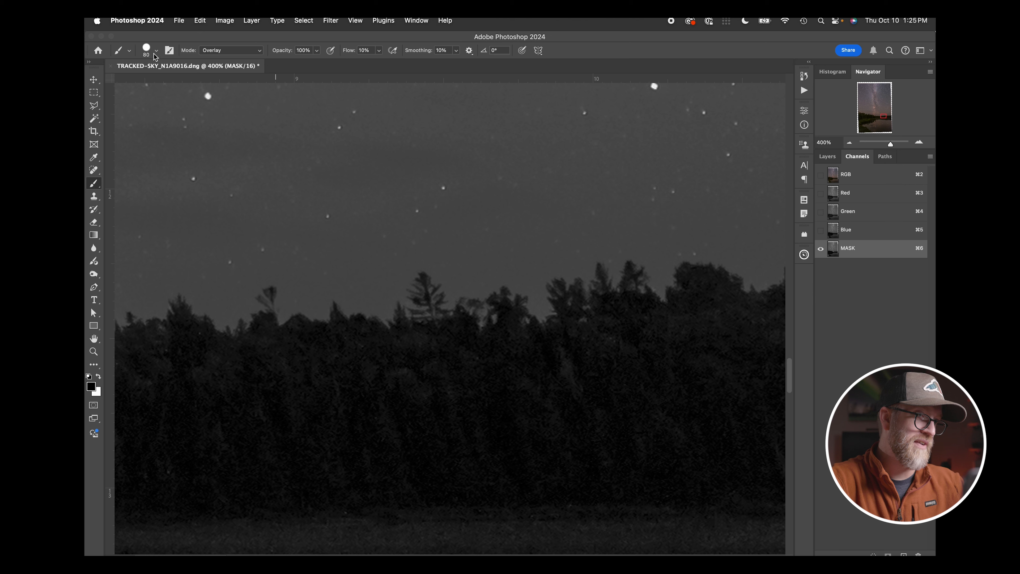
- Set the Overlay brush's hardness to 0% and paint white through the sky just above the distant treeline
right_click(358, 206)
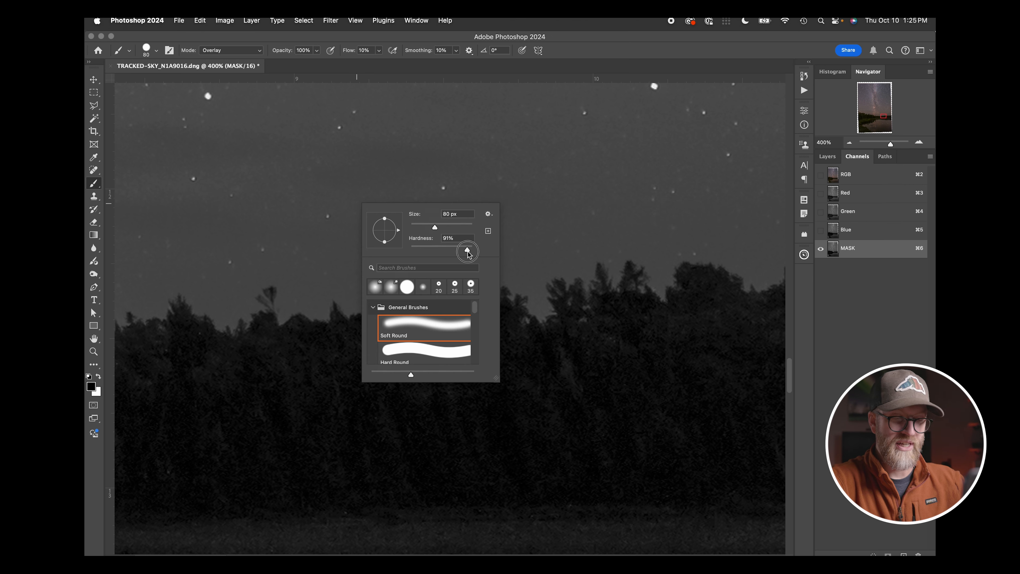
drag(469, 254, 414, 252)
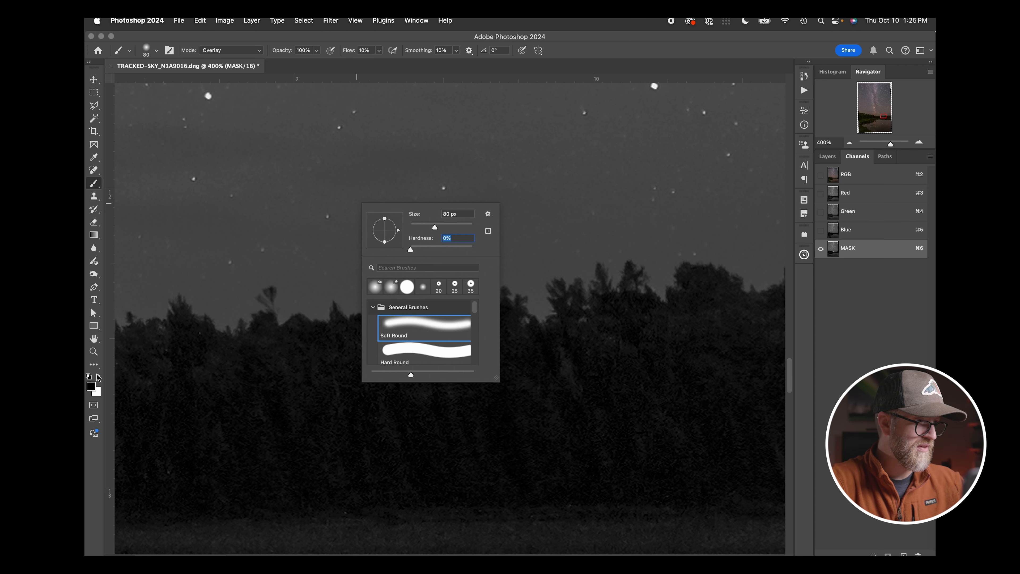
click(99, 377)
mouse_move(520, 292)
mouse_down()
mouse_move(377, 259)
mouse_move(337, 289)
mouse_move(328, 313)
mouse_move(534, 293)
mouse_move(669, 249)
mouse_move(659, 269)
mouse_move(683, 244)
mouse_move(687, 297)
mouse_move(331, 298)
mouse_move(235, 259)
mouse_move(388, 257)
mouse_move(274, 309)
mouse_move(304, 312)
mouse_move(428, 276)
mouse_move(560, 257)
mouse_move(602, 264)
mouse_move(714, 219)
mouse_move(658, 216)
mouse_move(596, 240)
mouse_move(508, 249)
mouse_move(530, 263)
mouse_move(516, 271)
mouse_move(342, 282)
mouse_move(400, 236)
mouse_up()
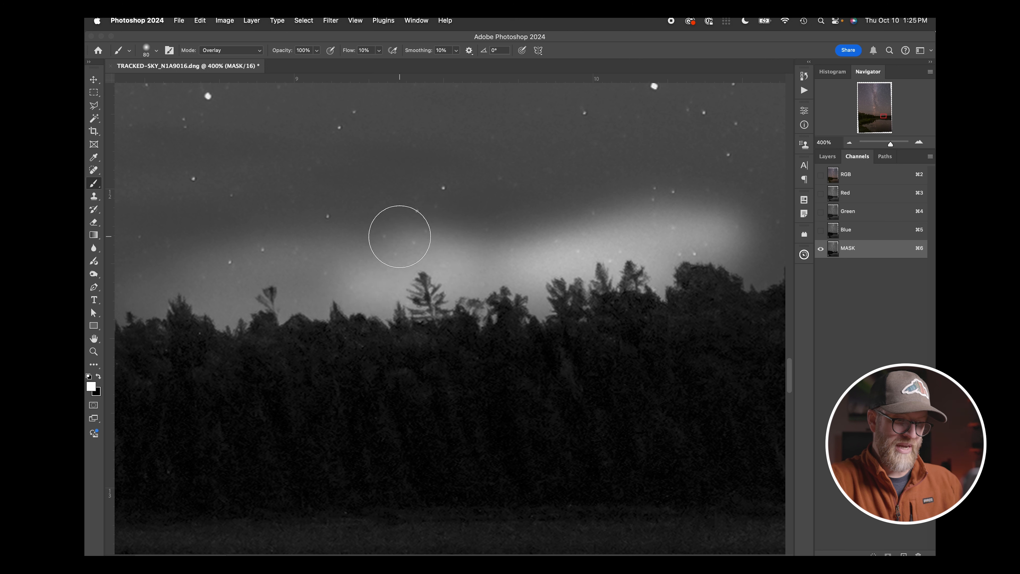
- Alternate black over the treetops and white over the adjacent sky around the small pine on the distant treeline
key(x)
mouse_move(395, 303)
mouse_down()
mouse_move(432, 300)
mouse_move(425, 283)
mouse_move(423, 310)
mouse_up()
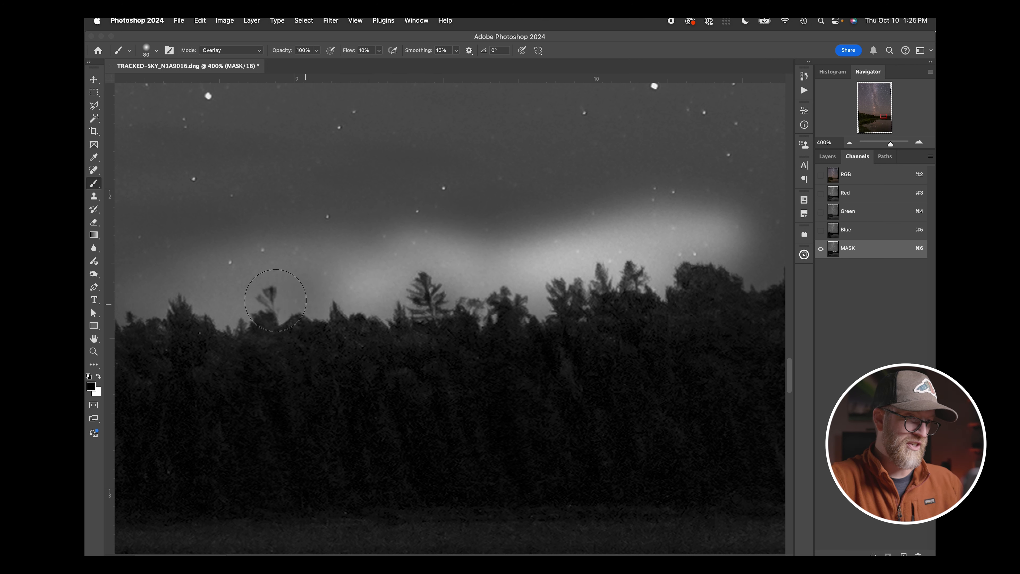
key(x)
mouse_move(278, 292)
mouse_down()
mouse_move(478, 221)
mouse_move(424, 282)
mouse_up()
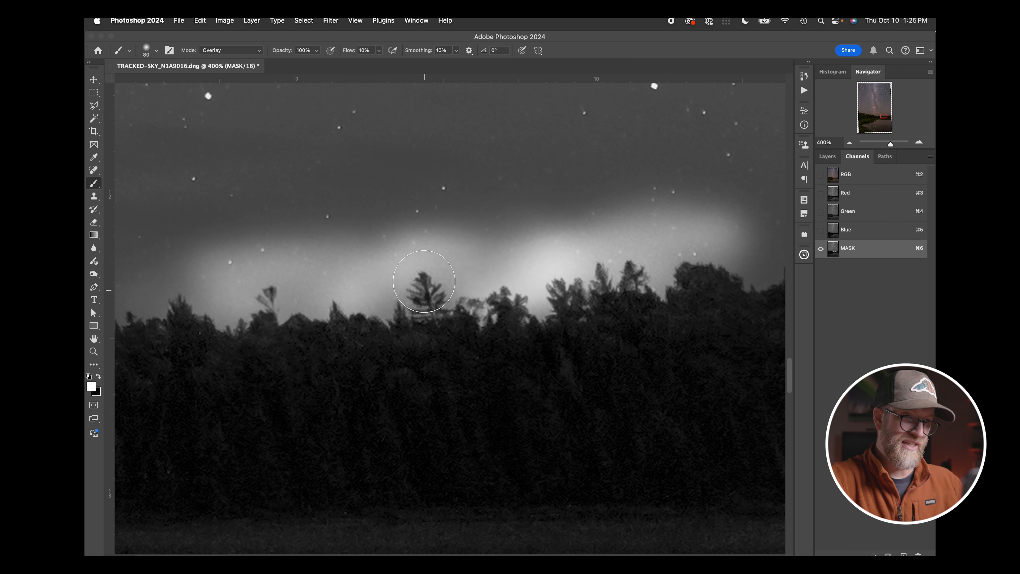
key(x)
mouse_move(432, 319)
mouse_down()
mouse_move(429, 296)
mouse_move(441, 355)
mouse_up()
key(x)
drag(428, 312, 435, 318)
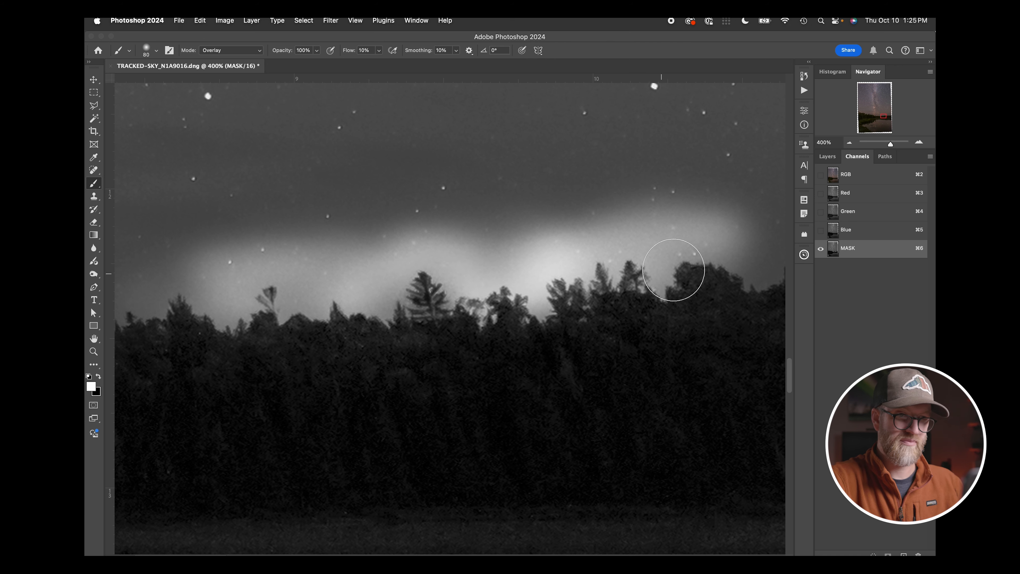
- Continue the Overlay painting to the image's right edge, whitening the sky and darkening the treetops
mouse_move(673, 270)
mouse_down()
mouse_move(760, 245)
mouse_move(743, 272)
mouse_move(747, 295)
mouse_move(752, 239)
mouse_up()
scroll(752, 240, right, 10)
mouse_move(679, 273)
mouse_down()
mouse_move(595, 257)
mouse_move(533, 266)
mouse_move(640, 262)
mouse_move(562, 237)
mouse_move(514, 263)
mouse_move(647, 262)
mouse_move(597, 224)
mouse_move(663, 237)
mouse_move(703, 226)
mouse_move(574, 228)
mouse_move(624, 216)
mouse_move(563, 229)
mouse_move(607, 228)
mouse_move(608, 238)
mouse_move(501, 225)
mouse_move(246, 258)
mouse_up()
scroll(624, 217, right, 10)
scroll(753, 240, right, 10)
key(x)
drag(258, 280, 382, 267)
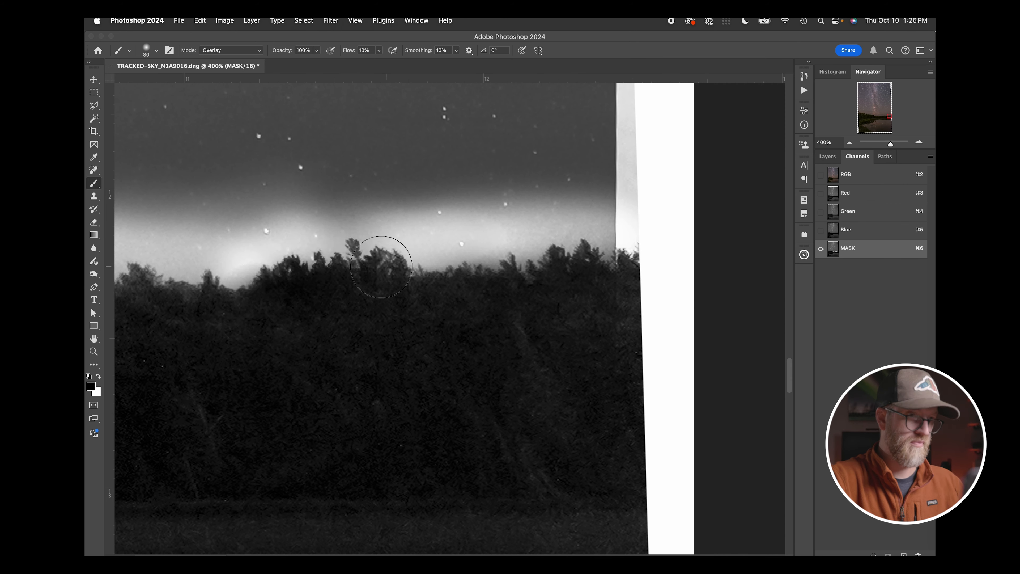
key(x)
drag(330, 241, 618, 267)
key(x)
- Build up the white sky band above the distant treeline, working back towards the tall lone spruce
scroll(617, 266, left, 15)
drag(662, 233, 310, 248)
drag(475, 306, 729, 304)
scroll(729, 303, left, 8)
drag(562, 273, 341, 258)
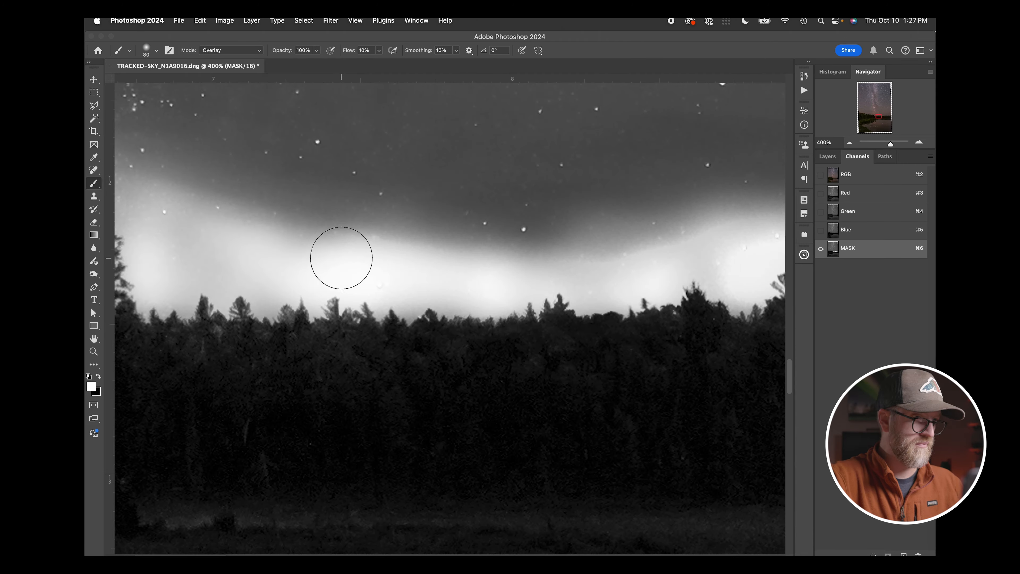
- Paint the sky white around the tall lone spruce and the rising forest edge, and darken the trees with black
scroll(341, 258, left, 8)
drag(434, 241, 335, 303)
drag(335, 241, 583, 249)
key(x)
drag(386, 281, 556, 344)
scroll(556, 344, left, 8)
drag(498, 281, 281, 161)
scroll(489, 344, left, 6)
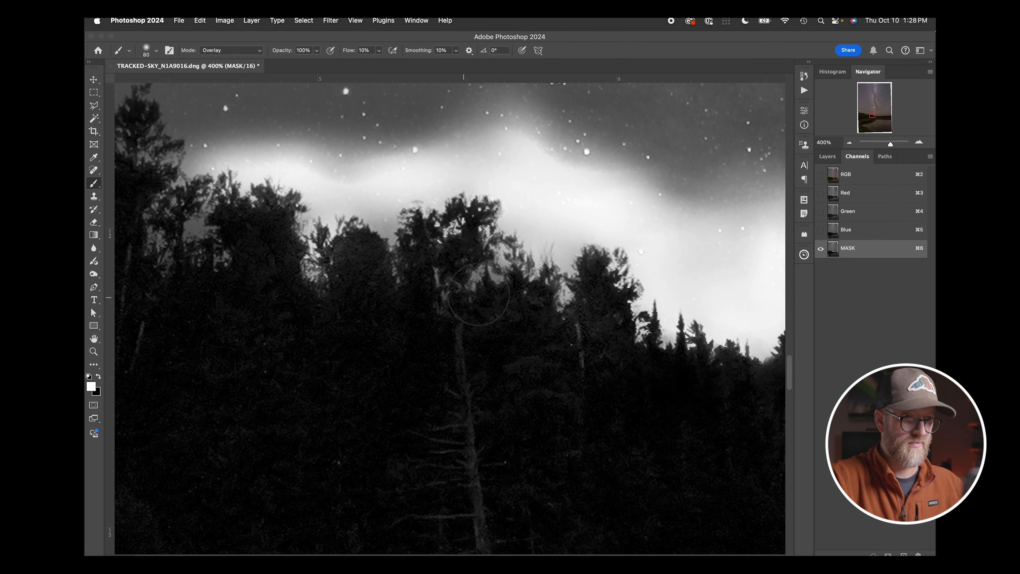
- Strengthen the sky-to-treetop contrast along the taller forest with alternating white and black Overlay strokes
key(x)
drag(201, 173, 401, 198)
scroll(401, 198, left, 10)
mouse_move(562, 225)
mouse_down()
mouse_move(431, 205)
mouse_move(374, 245)
mouse_up()
scroll(531, 314, left, 6)
key(x)
drag(531, 314, 374, 221)
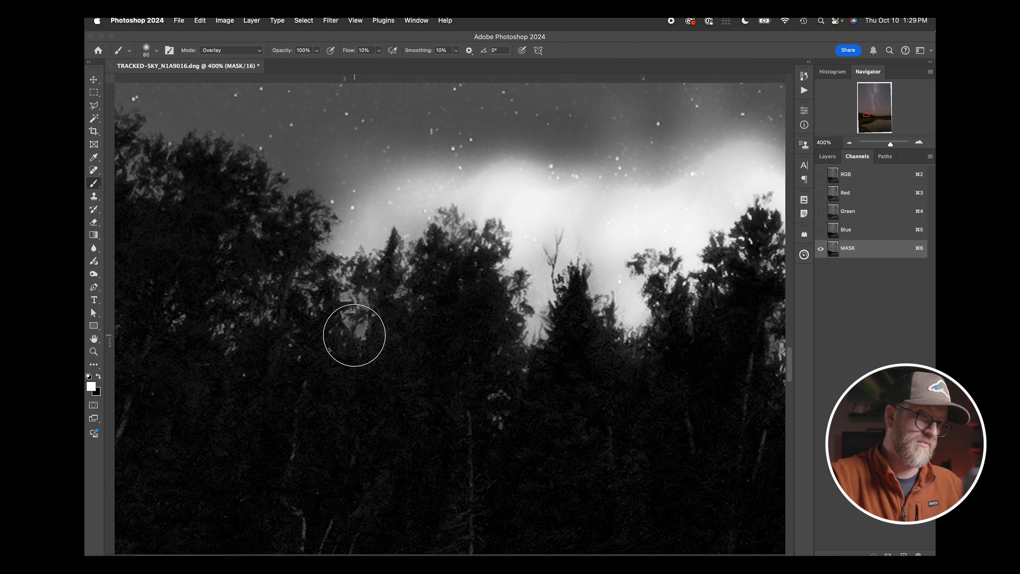
- Finish the Overlay painting along the treetops and sky up to the image's left edge
scroll(354, 335, left, 6)
mouse_move(508, 241)
mouse_down()
mouse_move(289, 141)
mouse_move(346, 187)
mouse_up()
scroll(203, 120, left, 5)
scroll(346, 187, left, 8)
key(x)
mouse_move(618, 225)
mouse_down()
mouse_move(414, 114)
mouse_move(320, 202)
mouse_move(330, 194)
mouse_up()
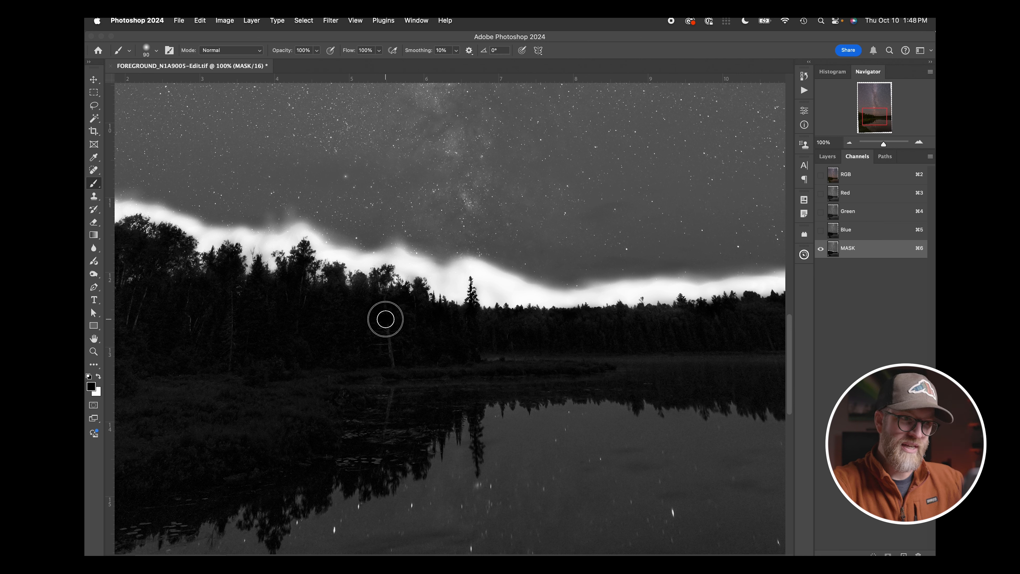
- Paint solid black over the interior of the left-hand forest with a Normal-mode brush at 100% opacity and flow
mouse_move(373, 347)
mouse_down()
mouse_move(411, 323)
mouse_move(382, 362)
mouse_move(503, 357)
mouse_move(338, 366)
mouse_up()
drag(229, 303, 228, 369)
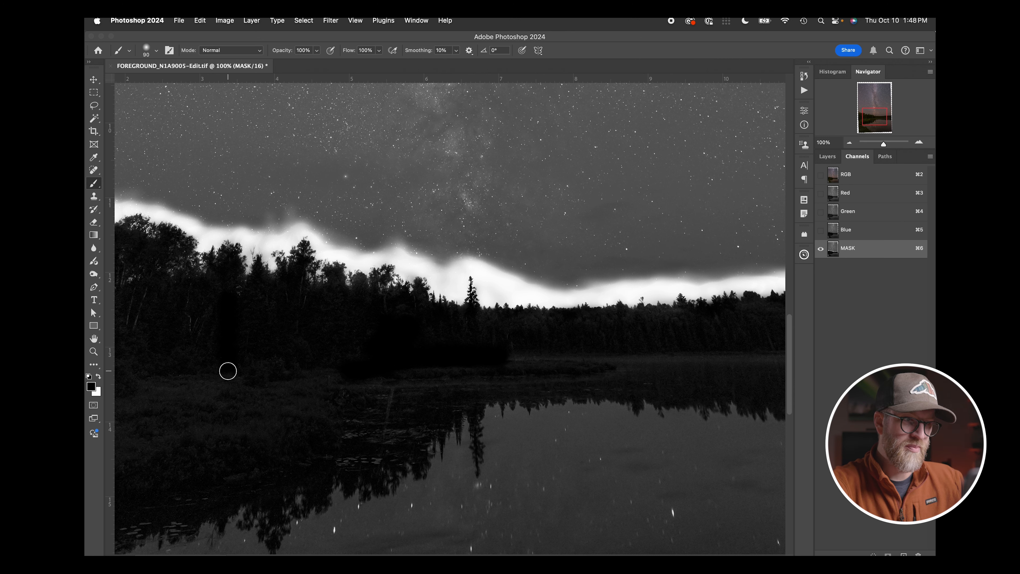
scroll(222, 330, left, 10)
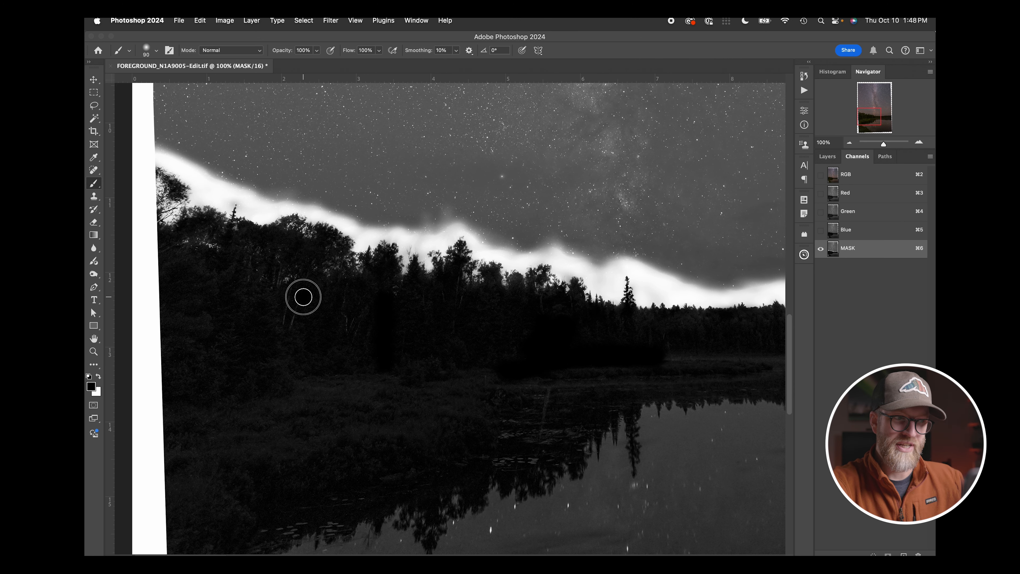
drag(303, 298, 286, 337)
drag(291, 299, 281, 344)
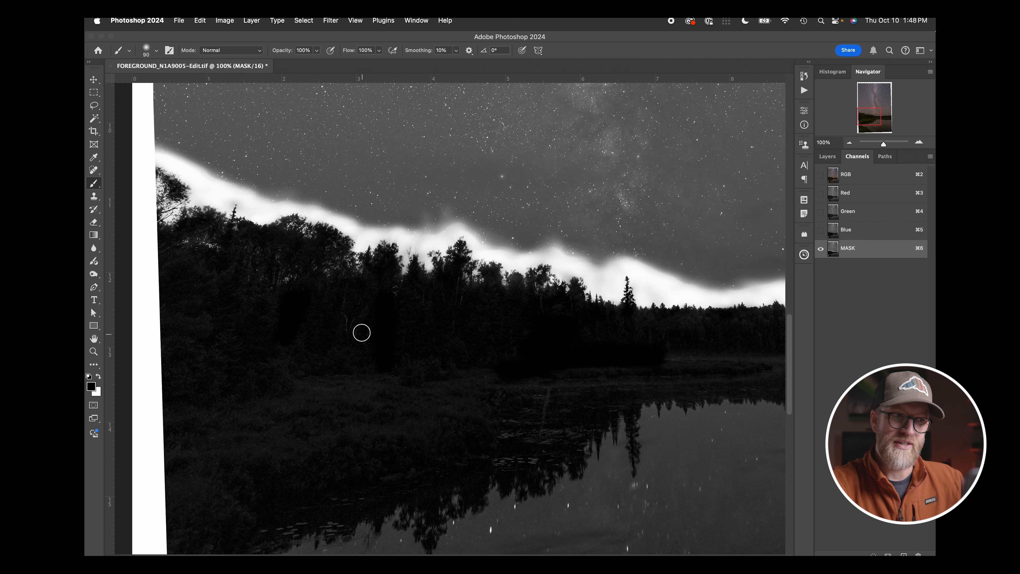
mouse_move(362, 332)
mouse_down()
mouse_move(349, 324)
mouse_move(359, 303)
mouse_move(344, 313)
mouse_move(358, 313)
mouse_up()
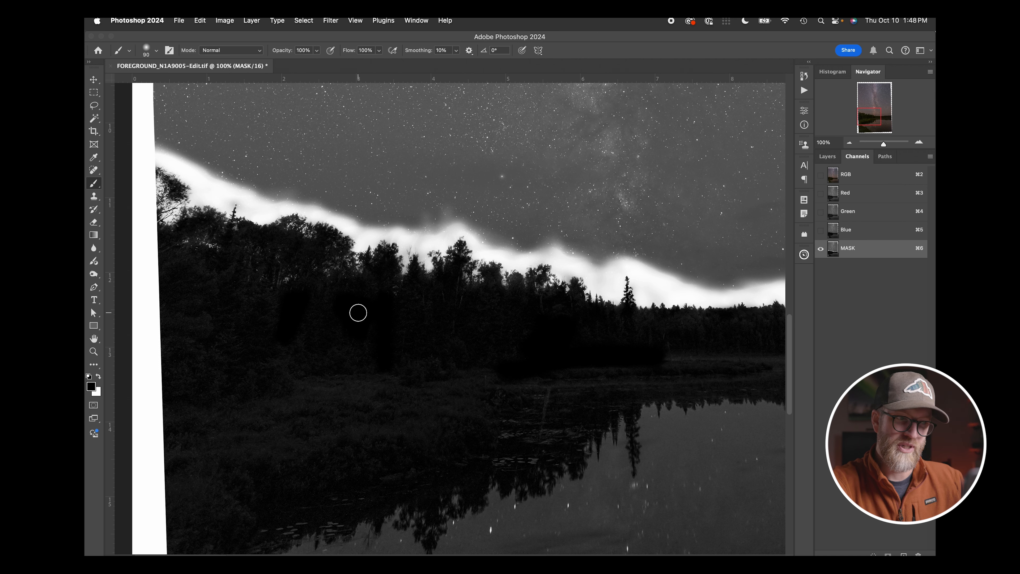
- Paint a solid black strip along the shoreline beneath the distant trees towards the image's right side
scroll(573, 354, right, 5)
mouse_move(572, 354)
mouse_down()
mouse_move(506, 351)
mouse_move(717, 346)
mouse_move(600, 351)
mouse_up()
scroll(600, 351, right, 7)
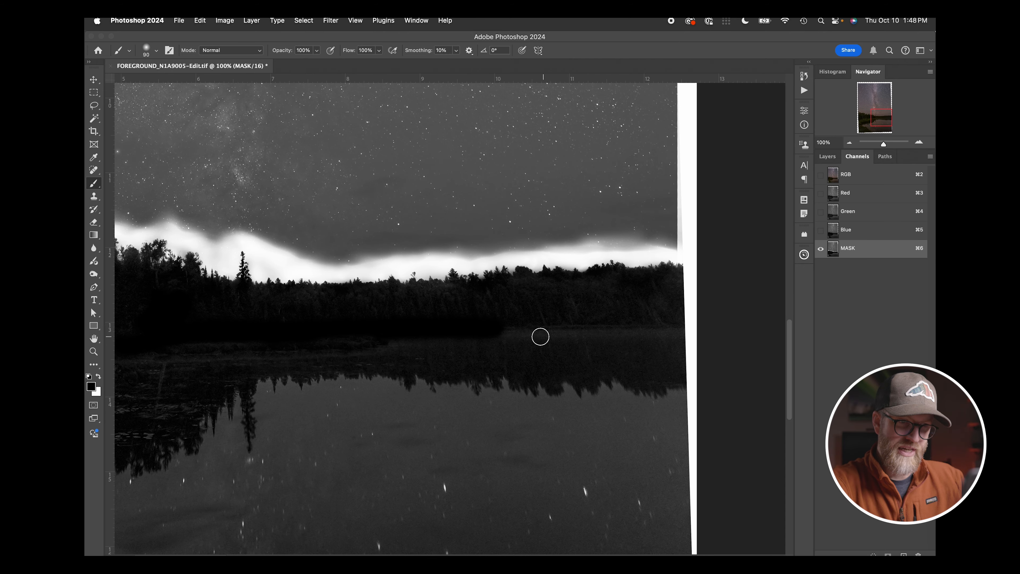
- Select the entire lower part of the mask below the treeline with a rectangular marquee, fill it with black, and deselect
key(super+minus)
key(super+minus)
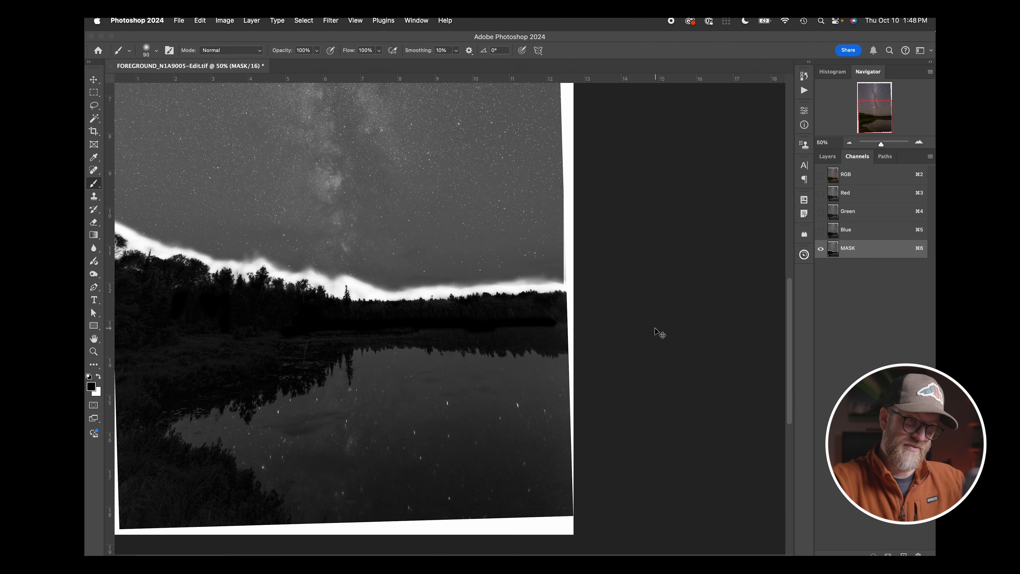
scroll(368, 330, left, 3)
key(m)
mouse_move(218, 323)
mouse_down()
mouse_move(357, 384)
mouse_move(319, 376)
mouse_move(422, 371)
mouse_move(662, 392)
mouse_move(730, 517)
mouse_move(730, 539)
mouse_up()
key(Delete)
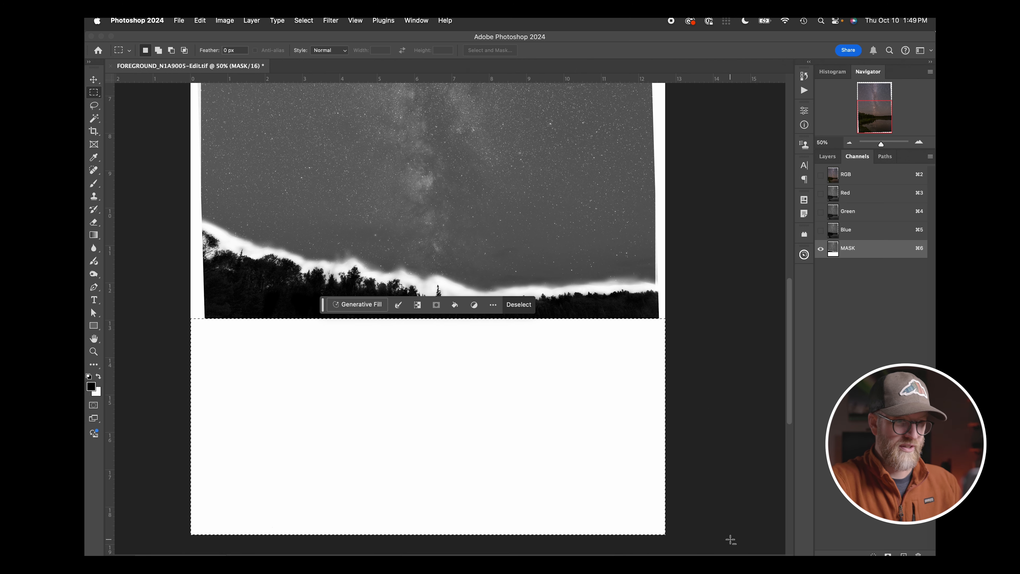
key(x)
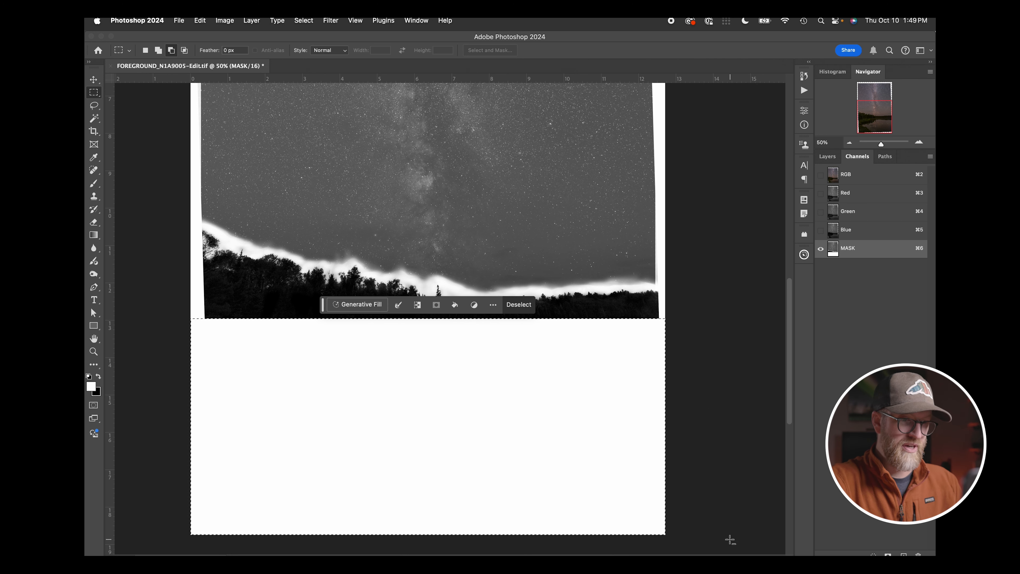
key(Delete)
key(super+d)
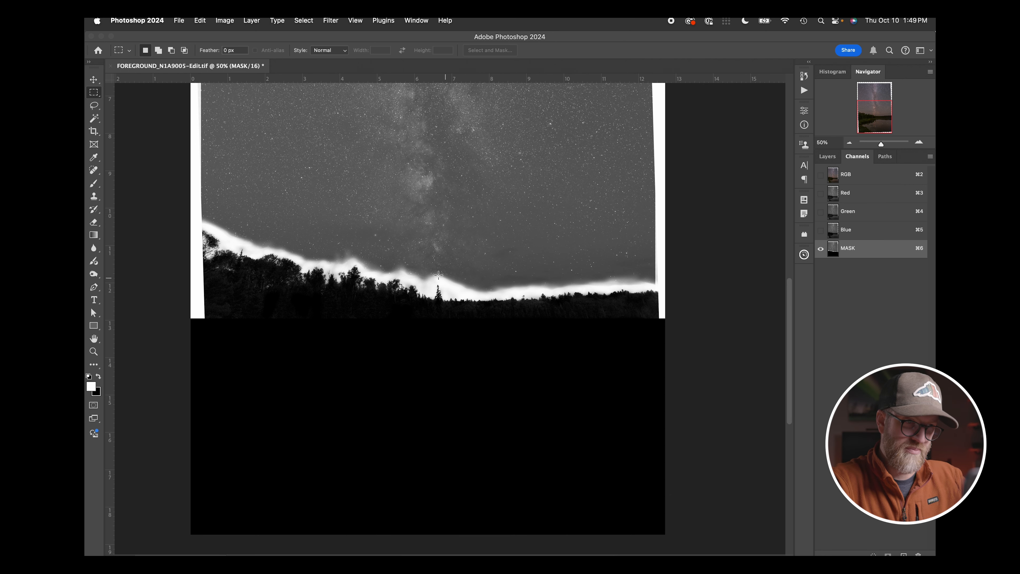
- Select the full-width upper sky of the mask with a rectangular marquee, fill it with white, and deselect
scroll(292, 132, up, 10)
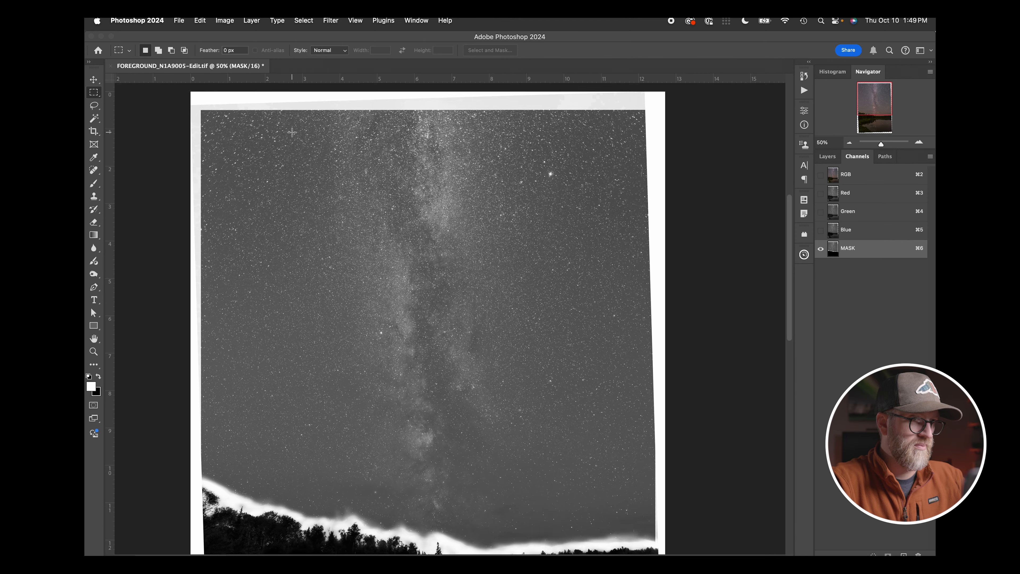
drag(223, 179, 733, 442)
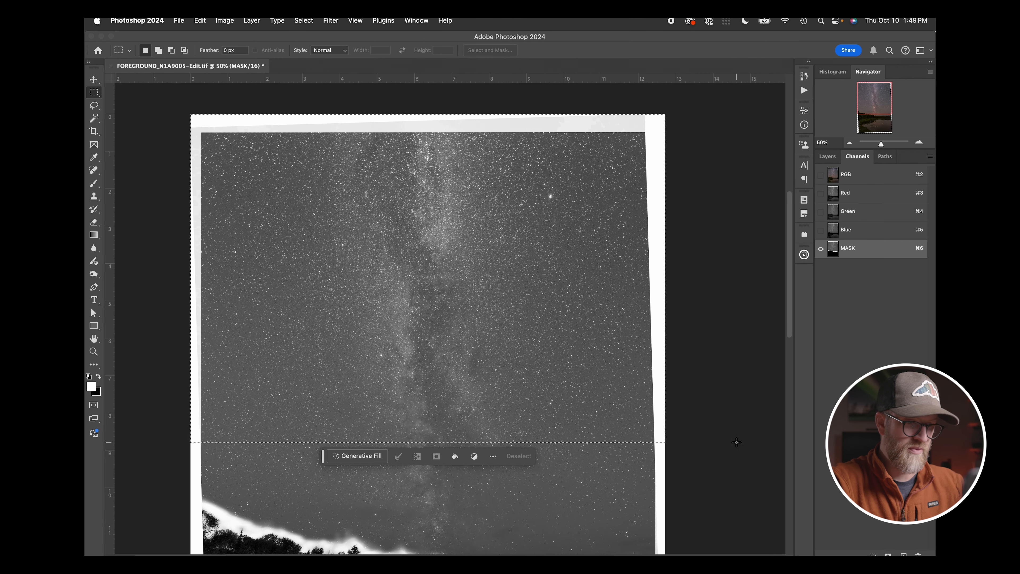
scroll(720, 410, down, 5)
key(x)
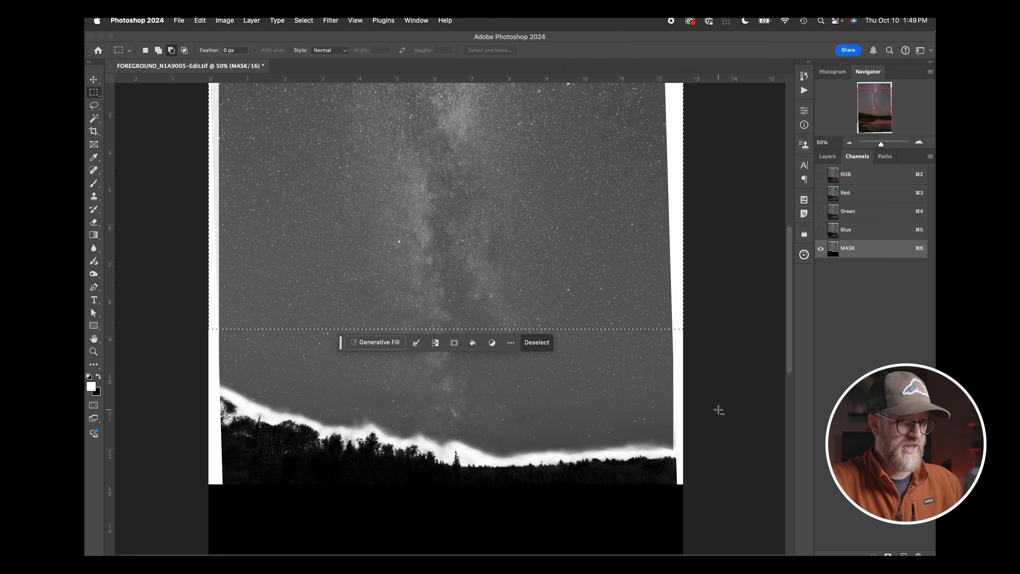
key(alt+BackSpace)
key(super+BackSpace)
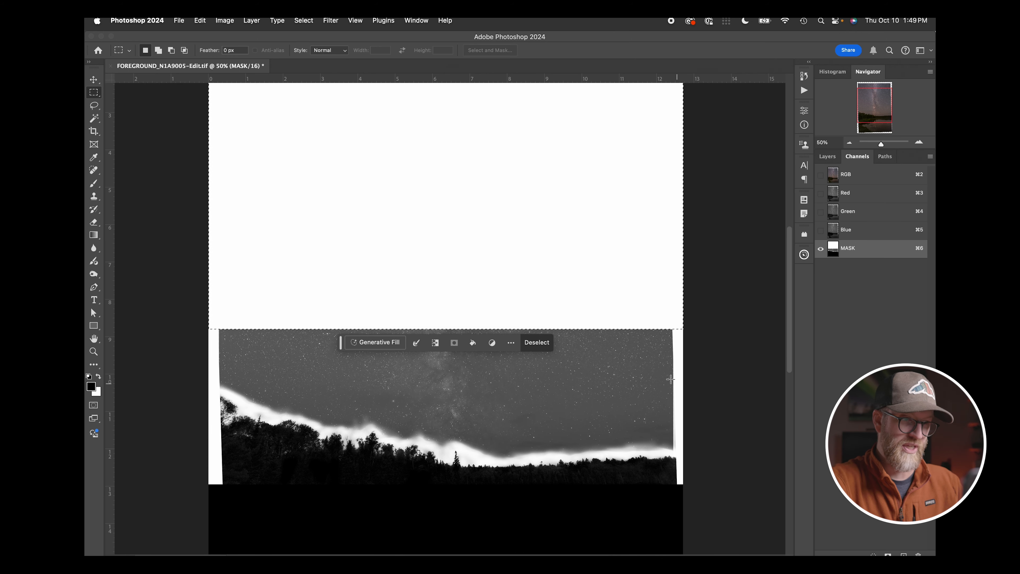
key(super+d)
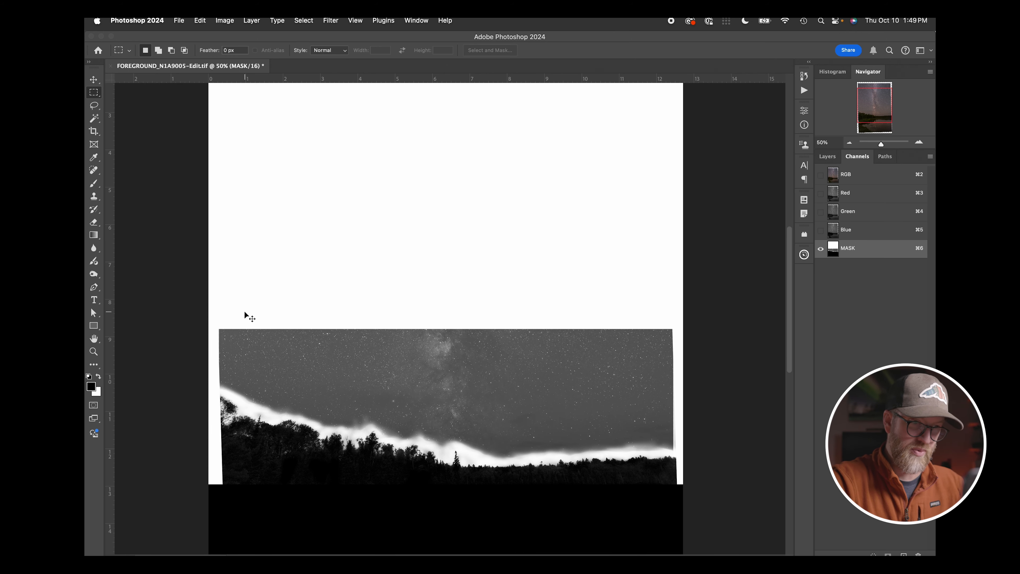
- Lasso the remaining gray sky down to the white band above the treetops, fill it with white, and deselect
key(super+plus)
scroll(245, 312, down, 4)
scroll(244, 313, left, 3)
key(l)
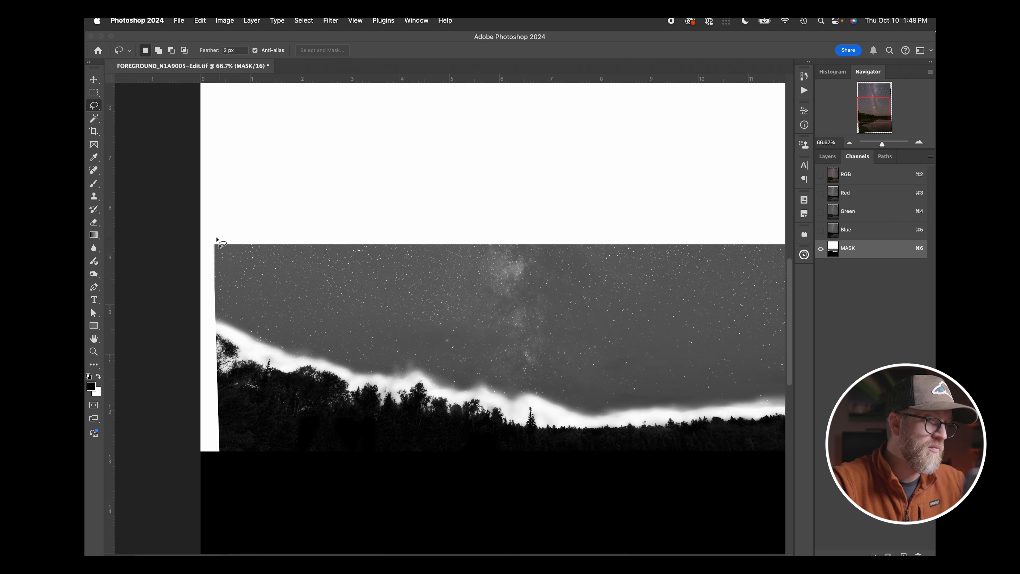
mouse_move(209, 229)
mouse_down()
mouse_move(296, 364)
mouse_move(442, 306)
mouse_move(463, 331)
mouse_move(497, 284)
mouse_move(575, 230)
mouse_up()
key(super+BackSpace)
key(super+d)
- Paint white over the leftover gray edges in the sky just above the left-hand forest's treetops with the Normal-mode brush
scroll(526, 232, left, 8)
key(super+plus)
key(super+plus)
key(super+plus)
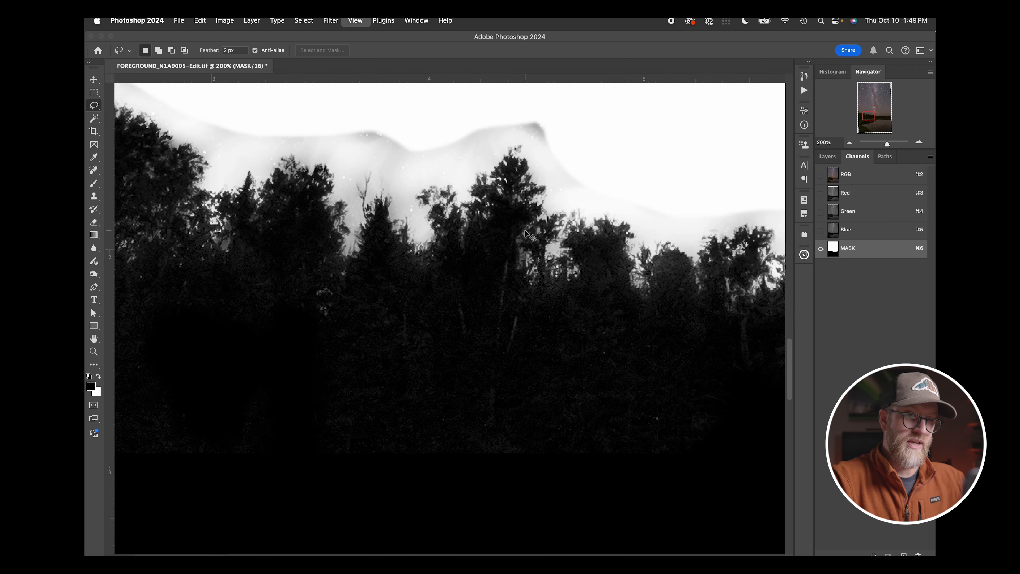
scroll(526, 232, up, 2)
key(b)
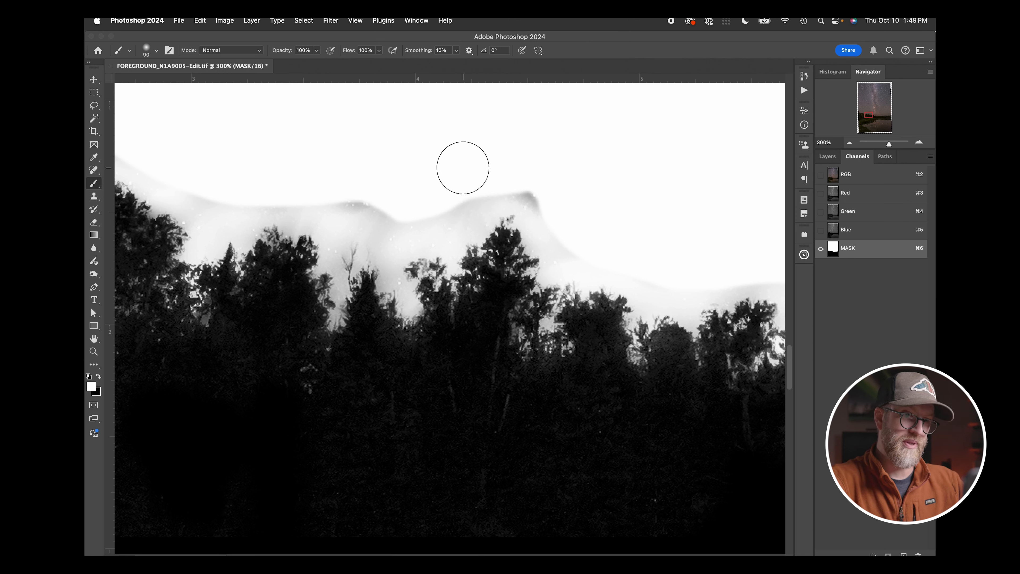
mouse_move(498, 176)
mouse_down()
mouse_move(527, 176)
mouse_move(547, 191)
mouse_up()
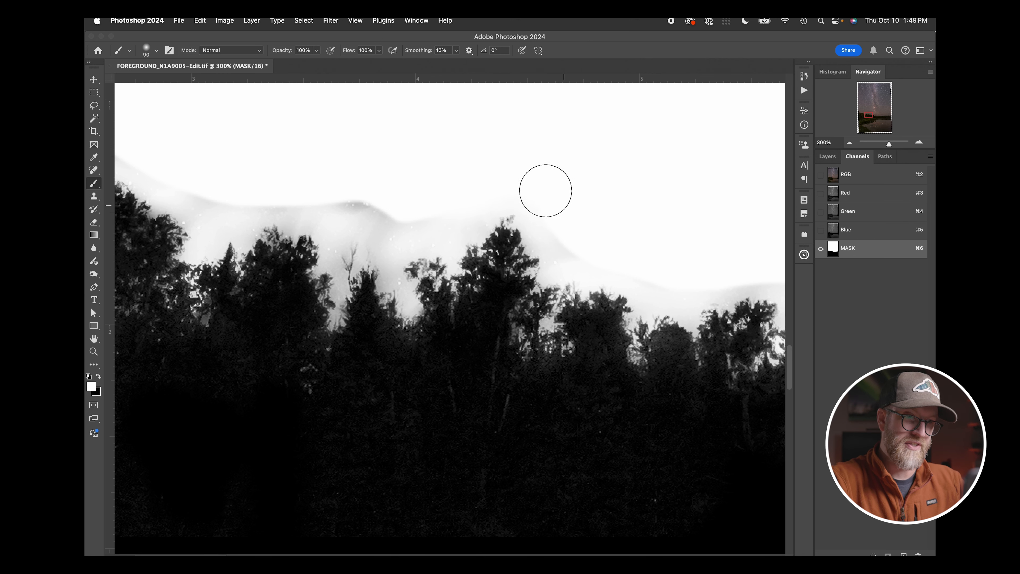
mouse_move(335, 199)
mouse_down()
mouse_move(399, 199)
mouse_move(328, 184)
mouse_move(239, 175)
mouse_up()
scroll(442, 168, right, 5)
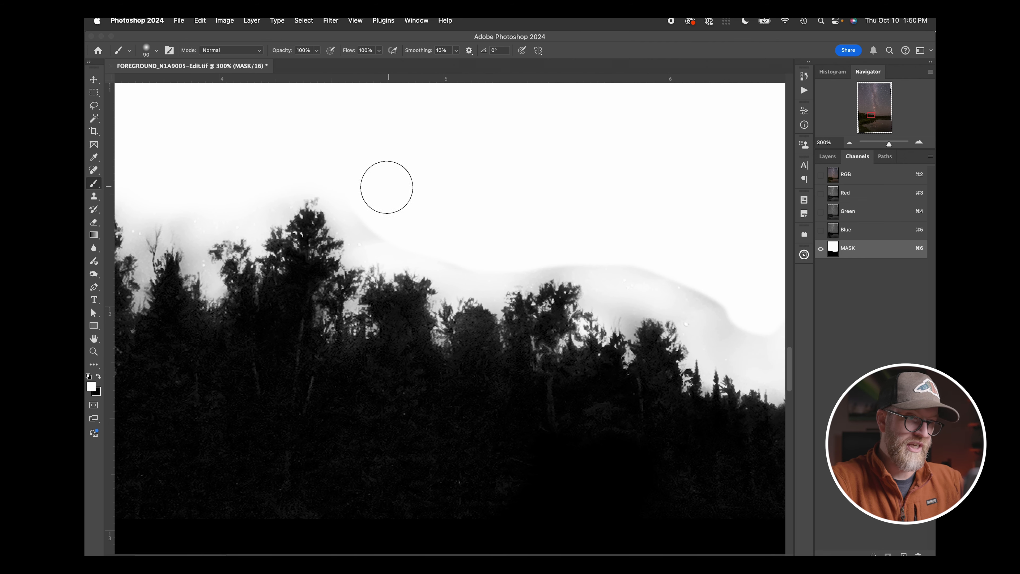
mouse_move(459, 247)
mouse_down()
mouse_move(584, 246)
mouse_move(526, 246)
mouse_move(729, 289)
mouse_move(660, 256)
mouse_move(761, 340)
mouse_up()
- Examine the mask along the whole treeline for leftover gray in the sky, and view the full mask
scroll(760, 340, down, 6)
scroll(760, 340, right, 7)
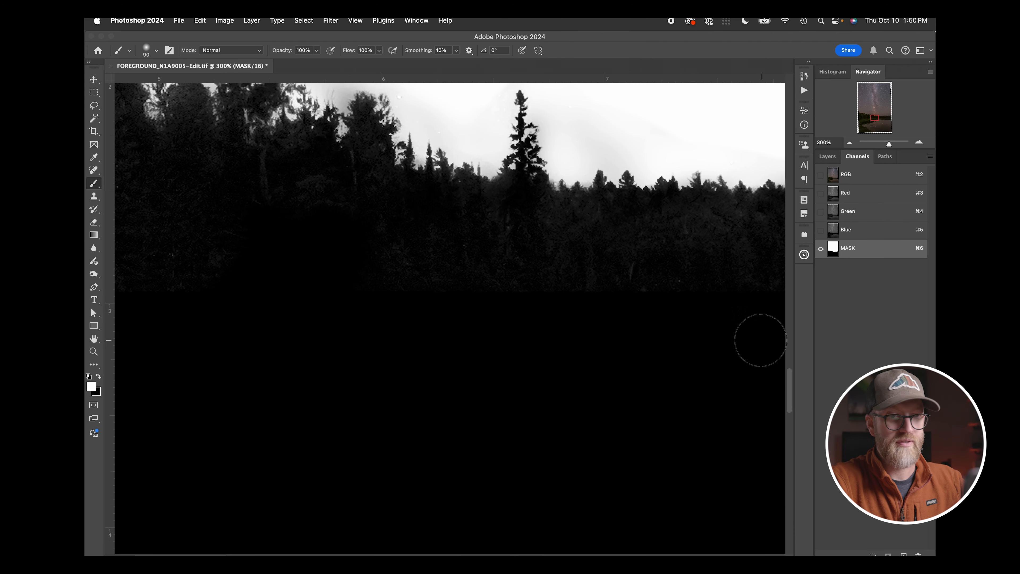
scroll(697, 235, up, 6)
scroll(697, 234, right, 5)
scroll(697, 235, right, 4)
scroll(697, 234, up, 1)
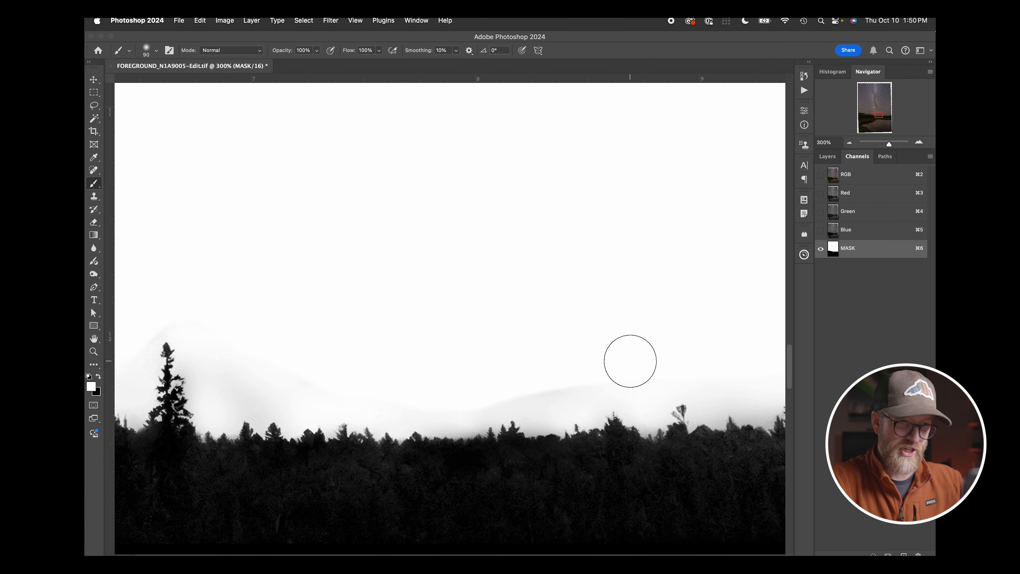
scroll(730, 365, left, 20)
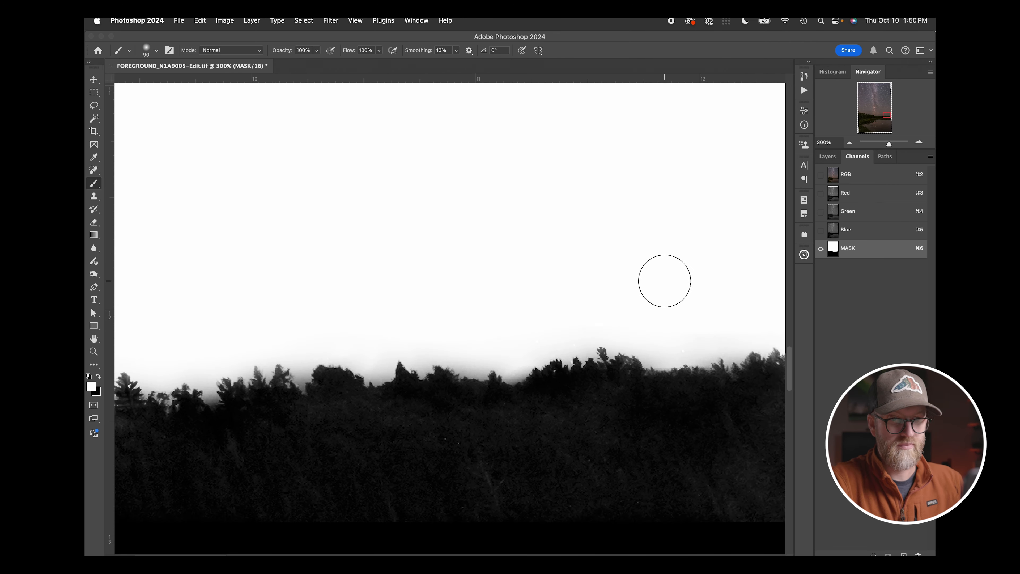
scroll(663, 280, up, 4)
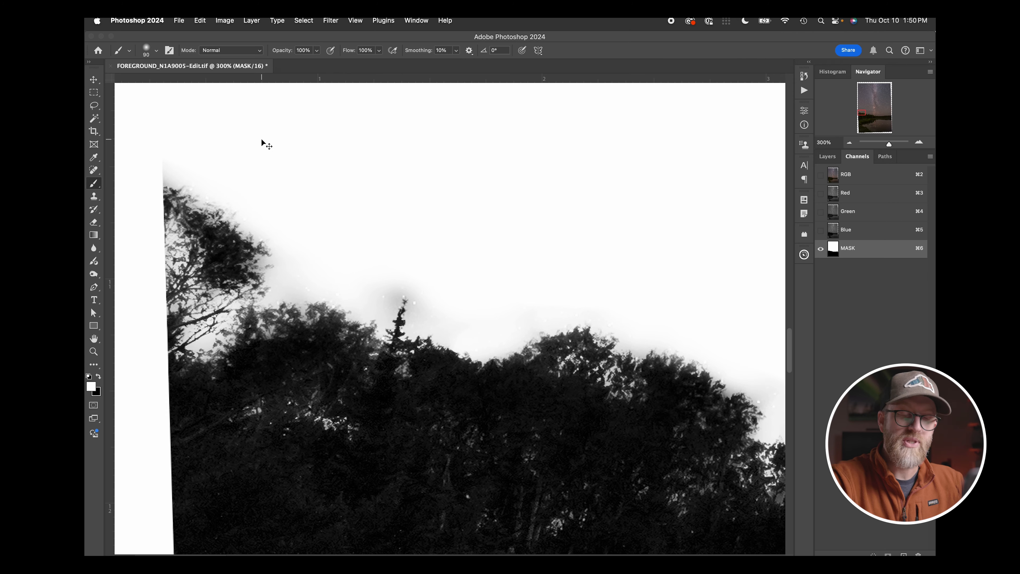
key(super+minus)
key(super+minus)
key(super+minus)
key(super+minus)
key(super+minus)
key(super+minus)
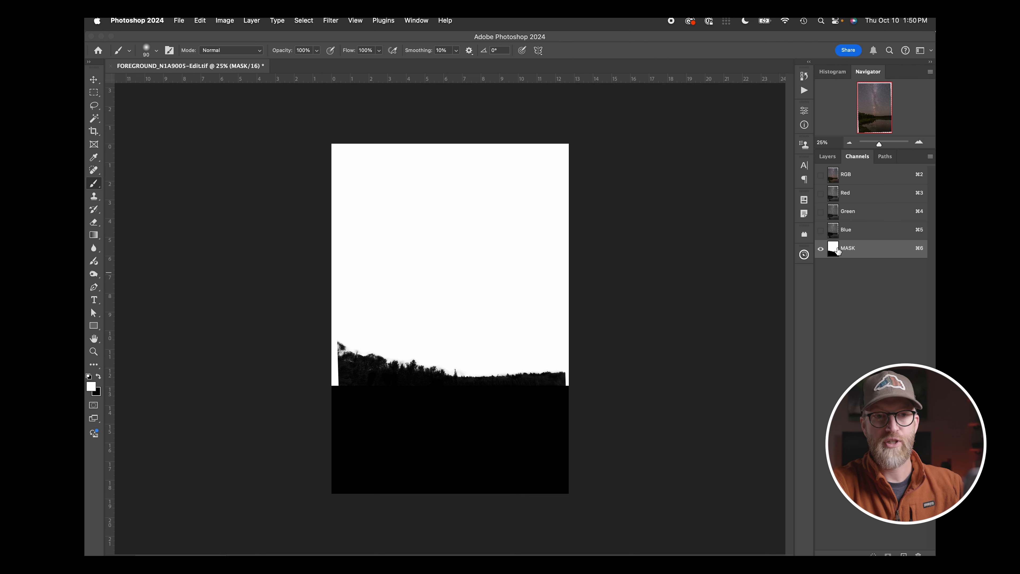
- Return to the RGB composite and add a blank layer mask to the foreground layer
click(857, 177)
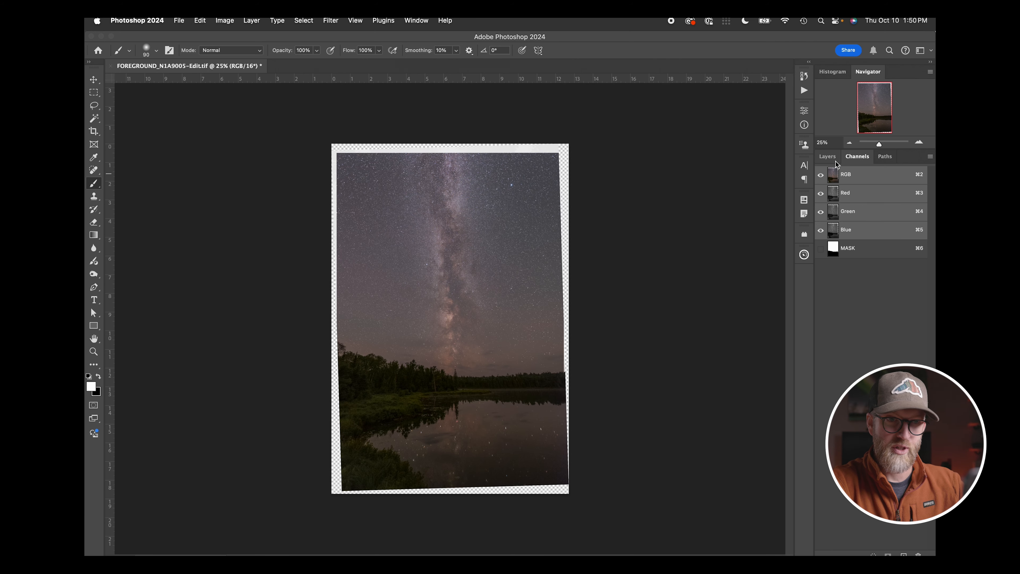
click(829, 157)
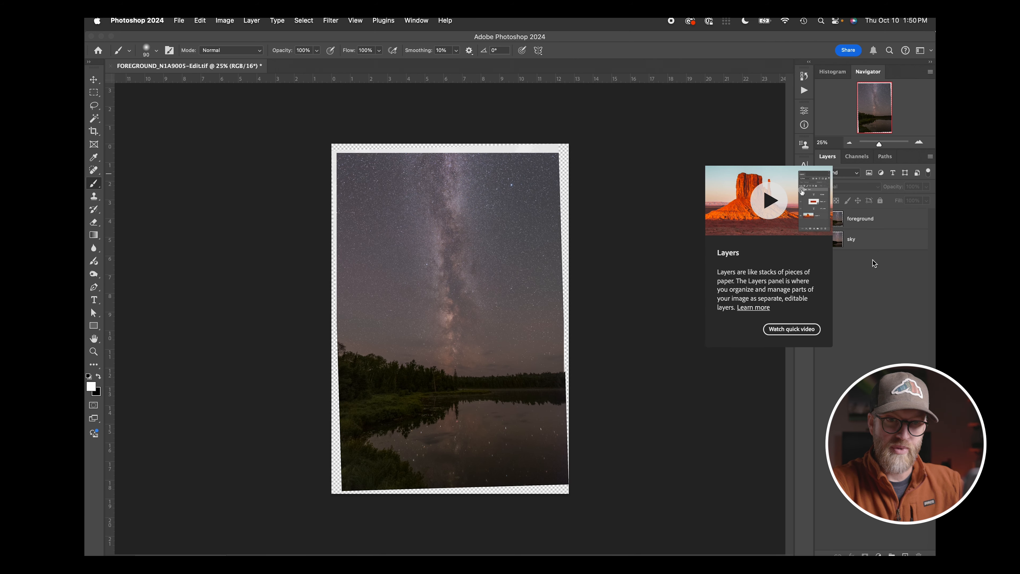
click(889, 224)
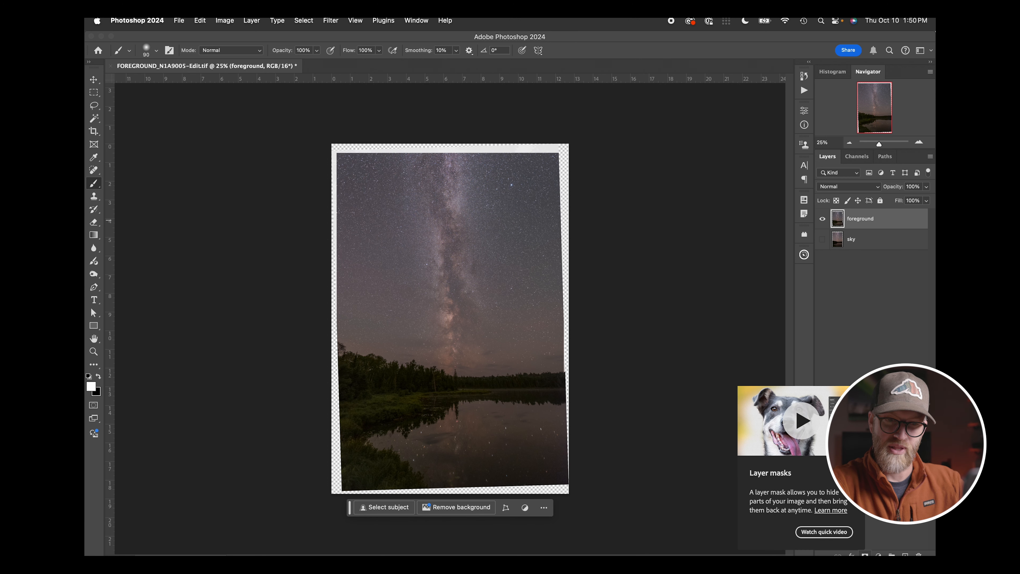
click(865, 555)
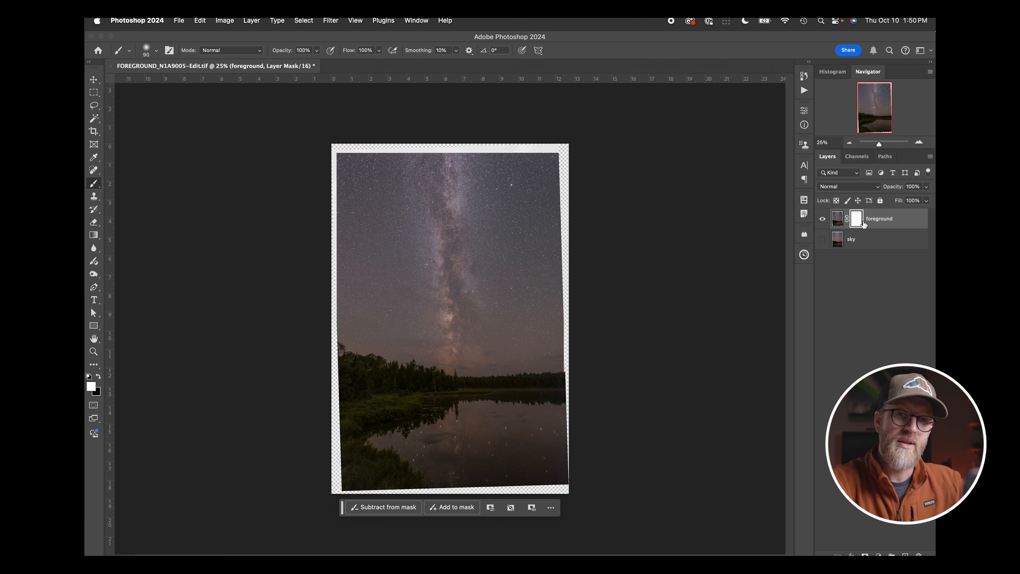
- Copy the entire MASK channel into the foreground Mask channel, and return to the composite view without the red mask overlay
click(857, 157)
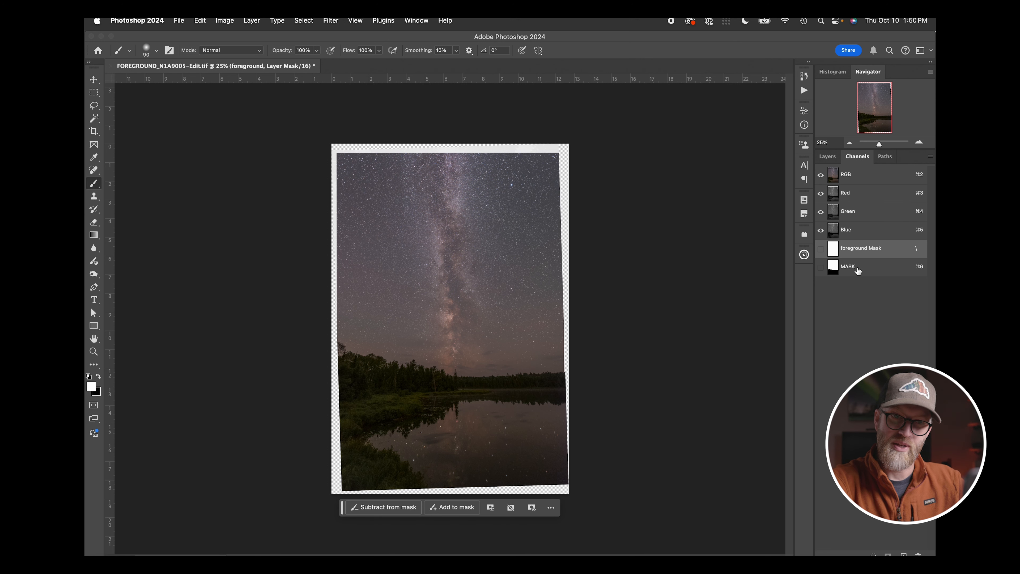
click(862, 271)
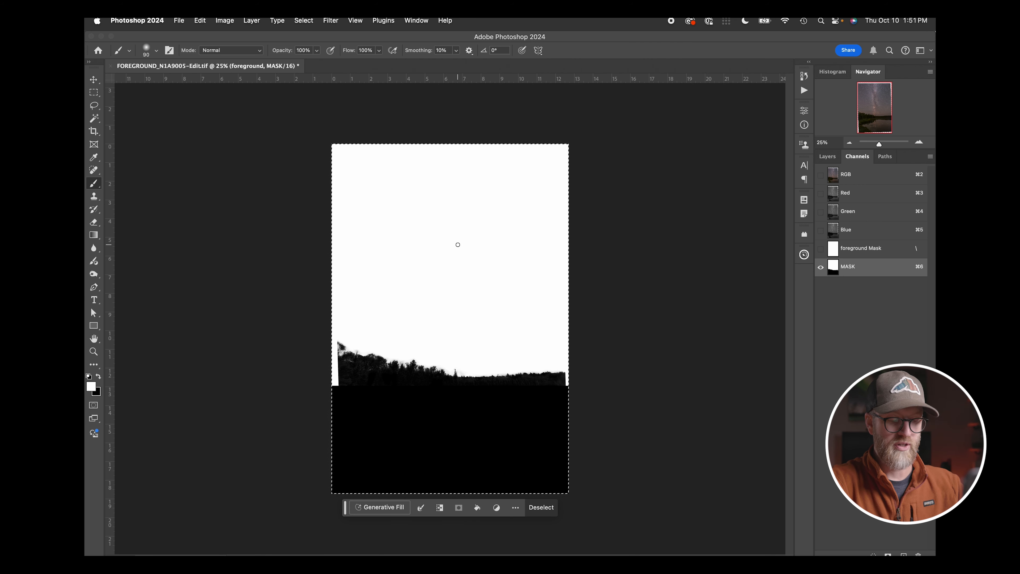
click(863, 251)
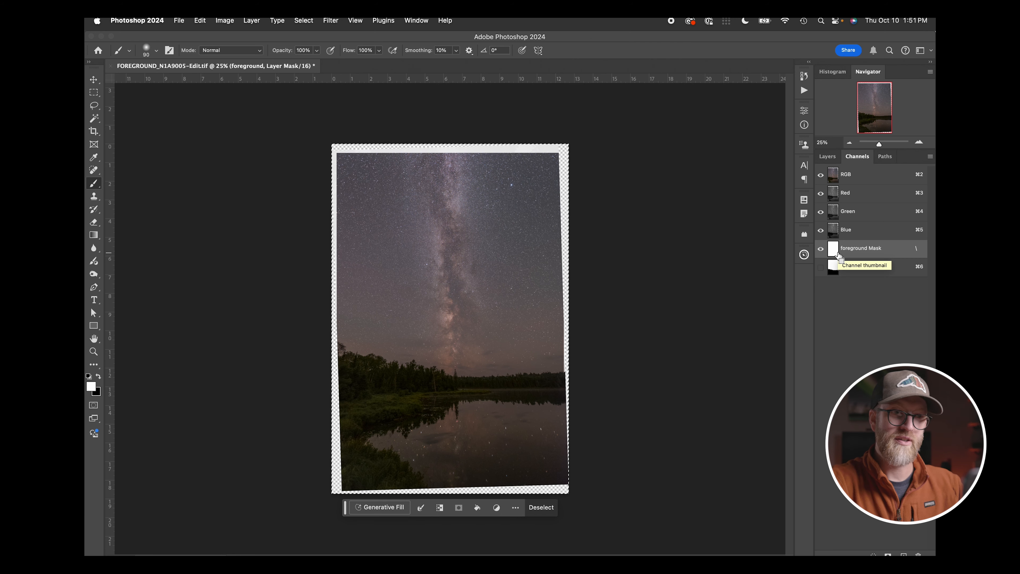
key(super+BackSpace)
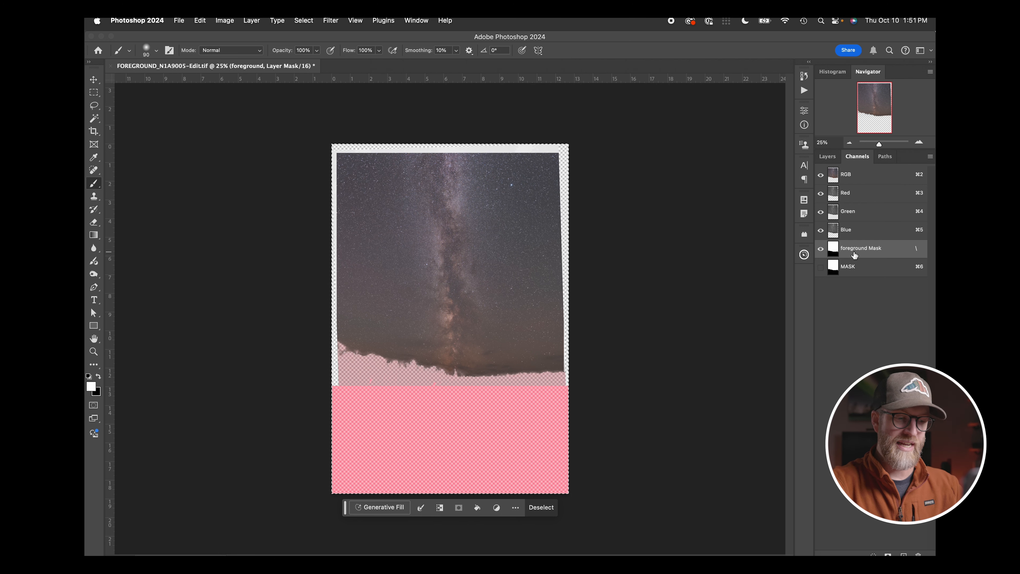
click(863, 178)
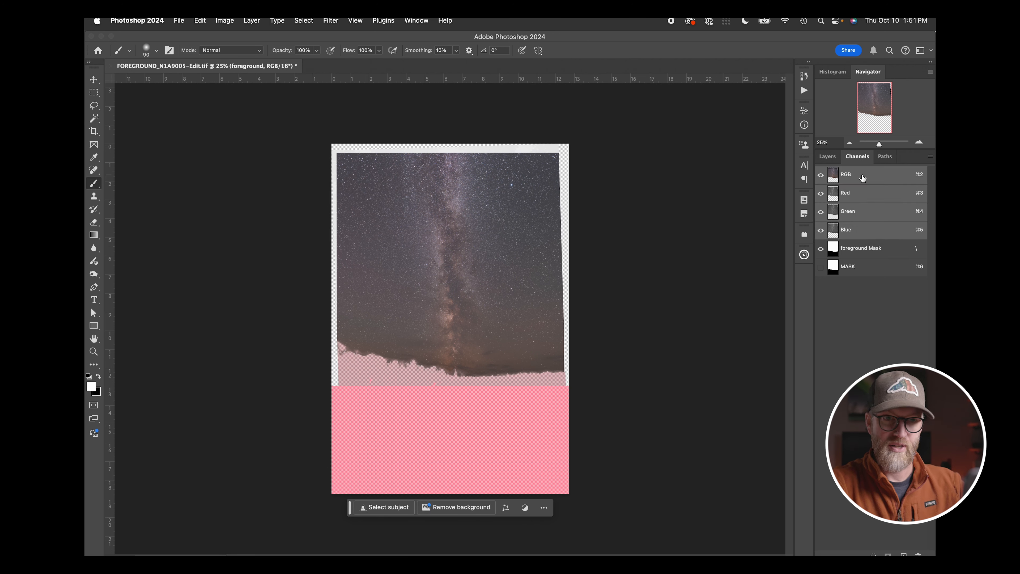
click(828, 156)
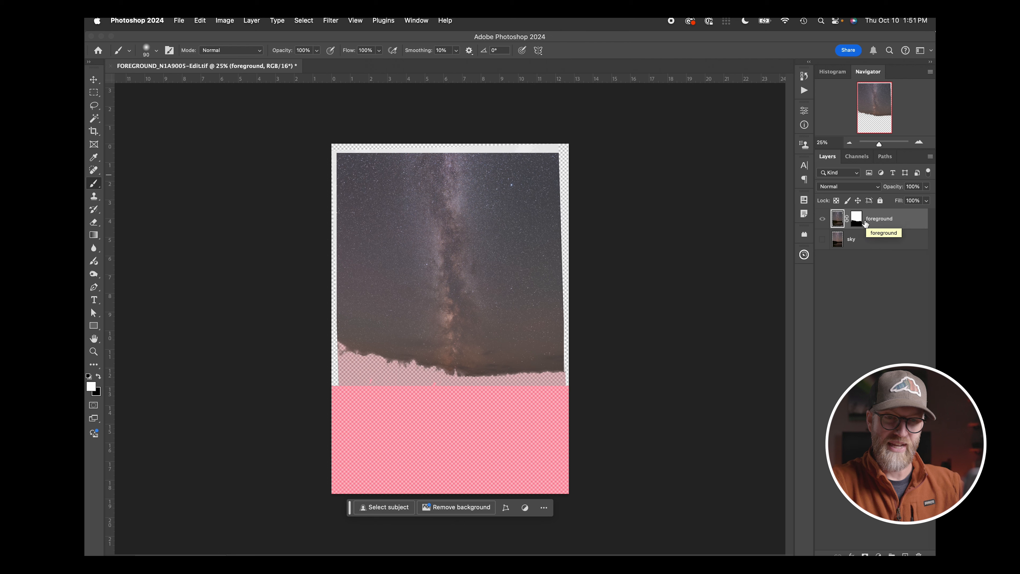
click(842, 295)
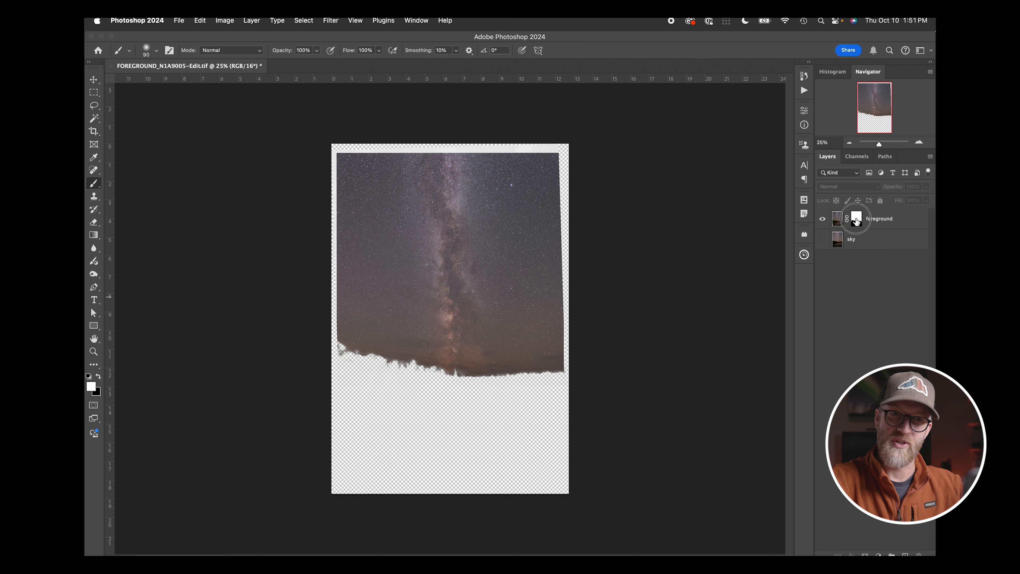
- Invert the foreground layer's mask and make the sky layer visible, checking the blend along the treeline
click(856, 220)
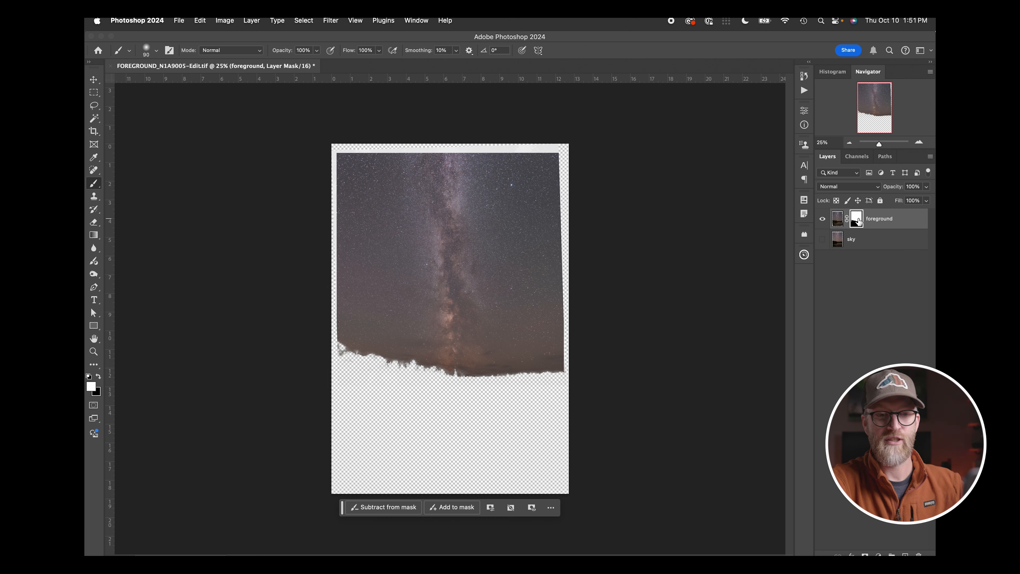
key(super+i)
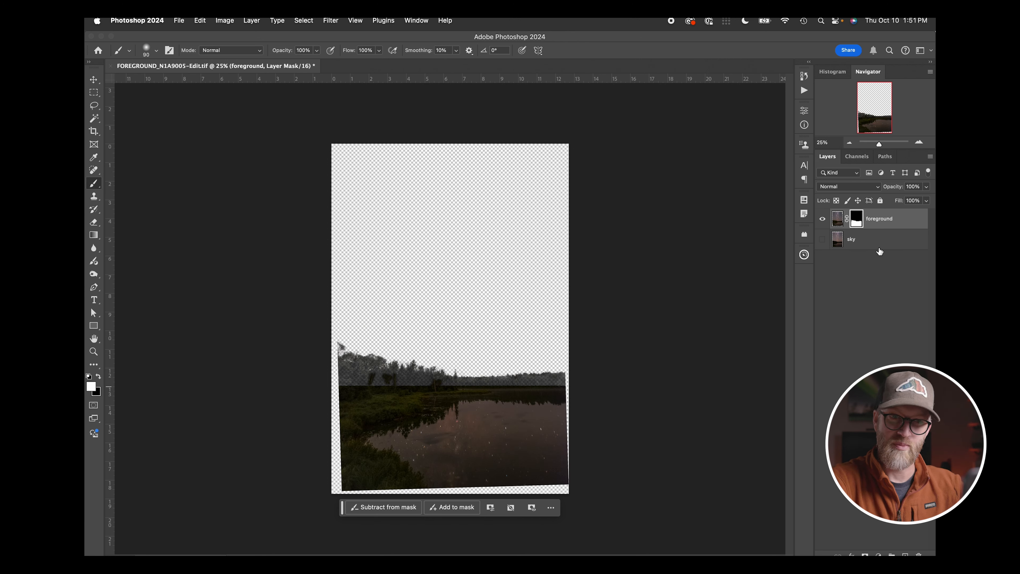
click(895, 245)
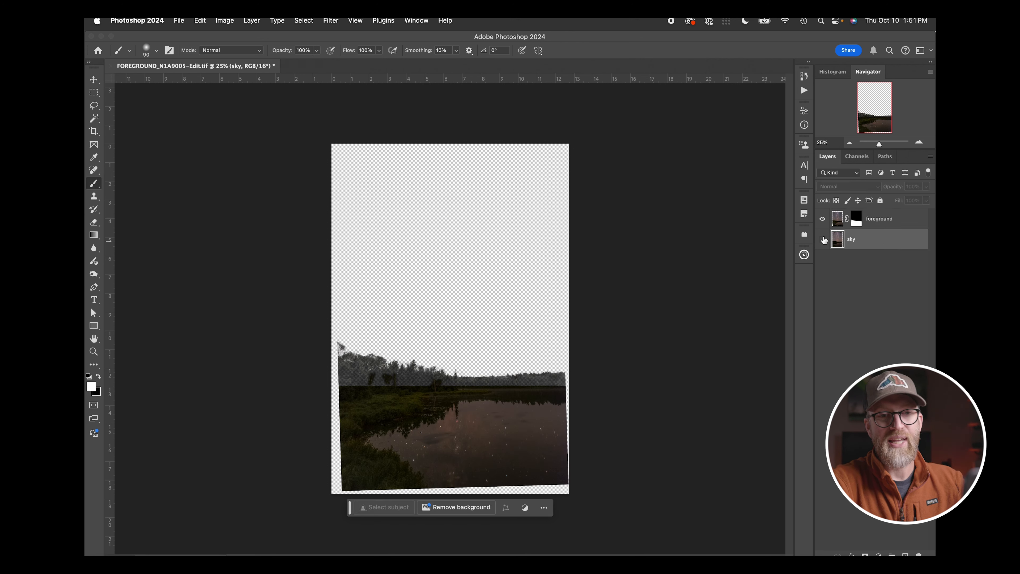
click(823, 240)
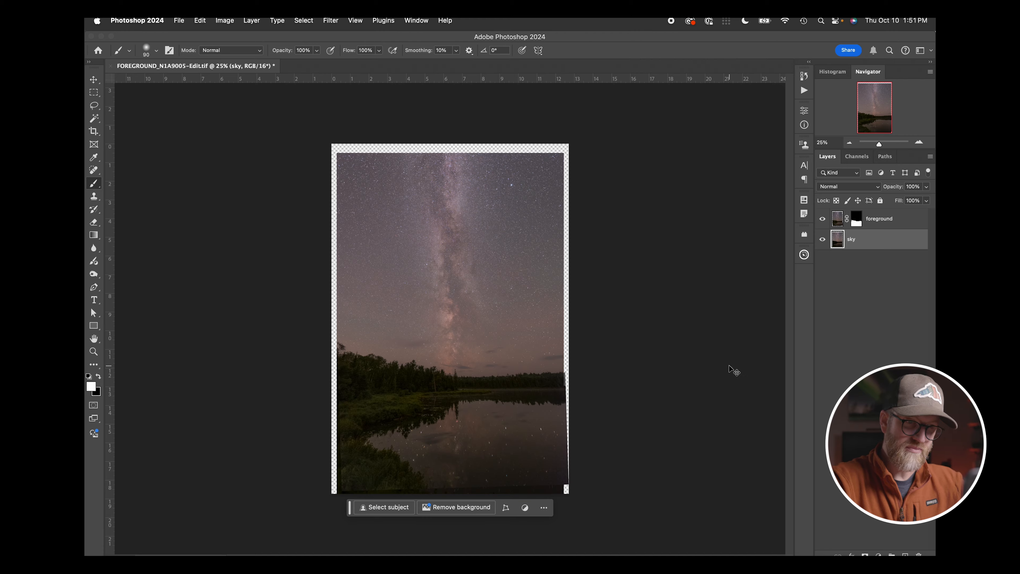
scroll(734, 370, up, 5)
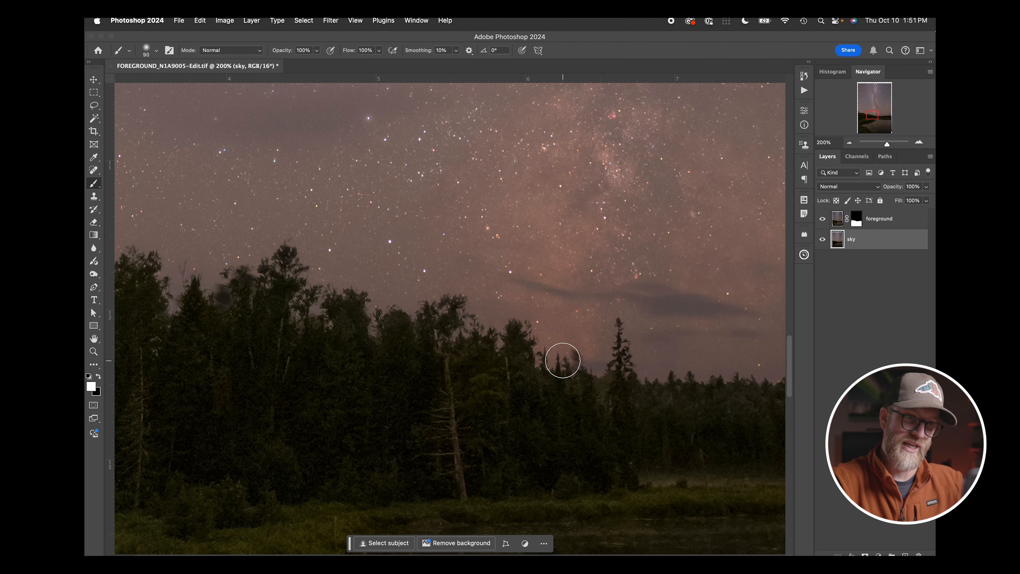
- Try to move the sky layer down so the dark tree smudge beside the tall spruce hides behind the treeline, and undo the move
scroll(562, 360, right, 4)
scroll(563, 361, up, 2)
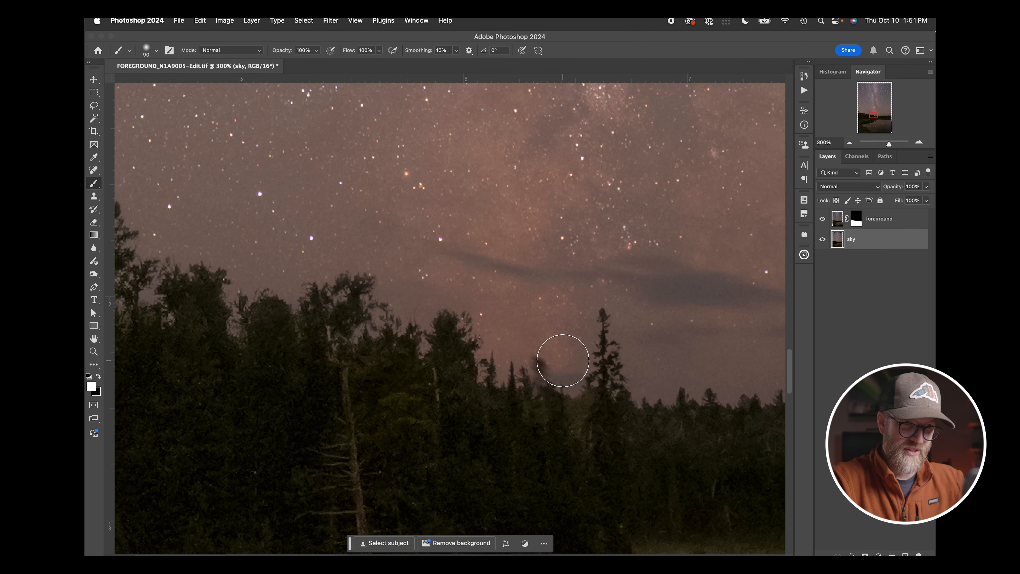
scroll(563, 358, right, 2)
key(v)
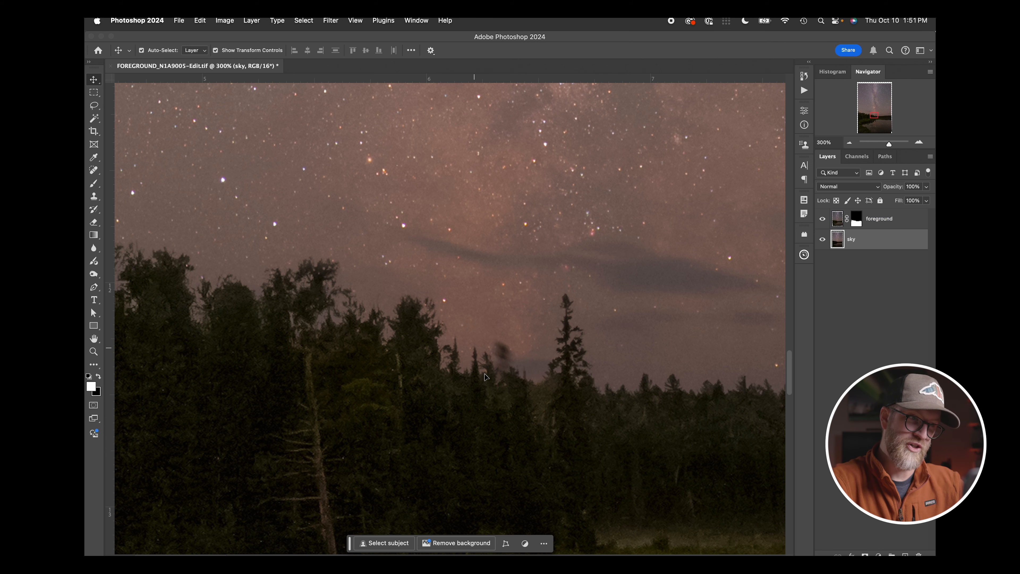
scroll(489, 288, down, 2)
scroll(488, 288, right, 2)
scroll(489, 287, down, 2)
scroll(488, 288, right, 1)
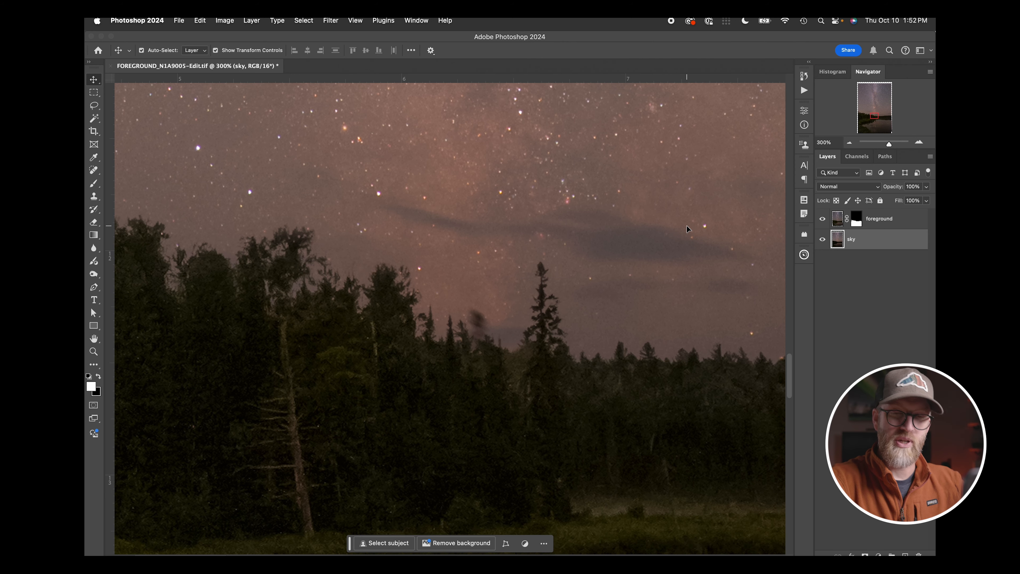
drag(683, 189, 686, 232)
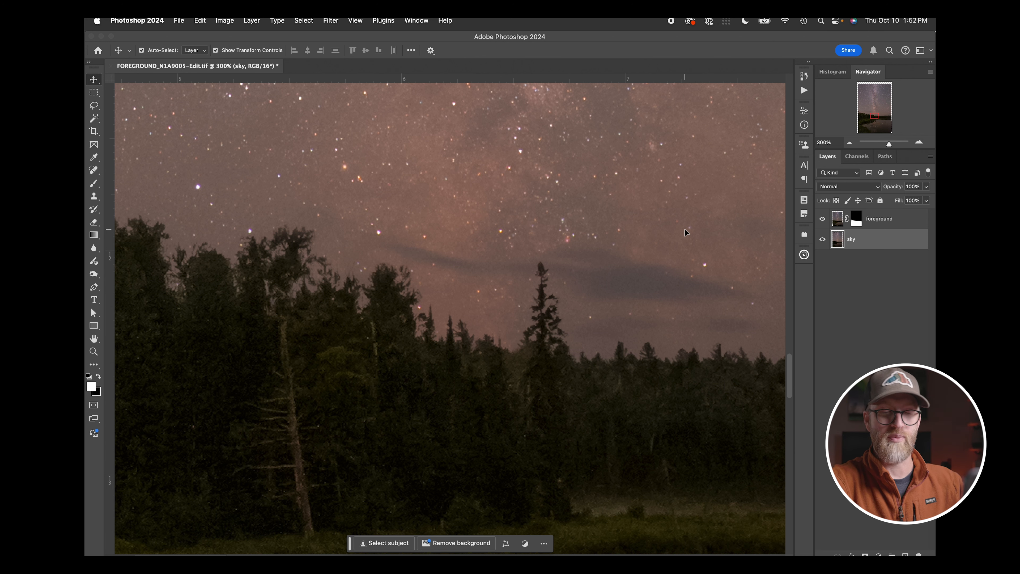
key(super+z)
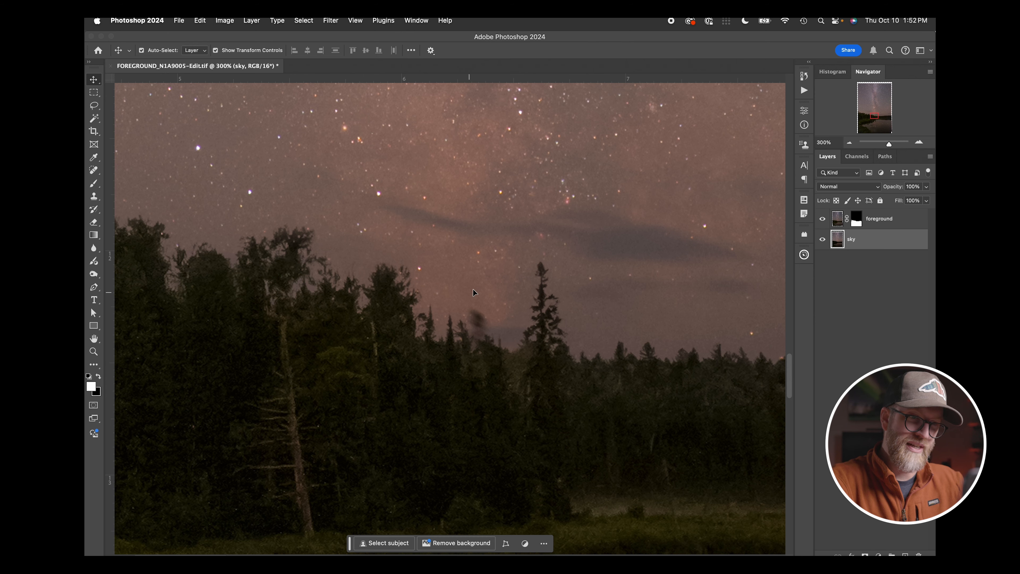
- Examine the full width of the treeline for dark blurred tree remnants showing in the sky above the foreground
key(super+equal)
key(super+equal)
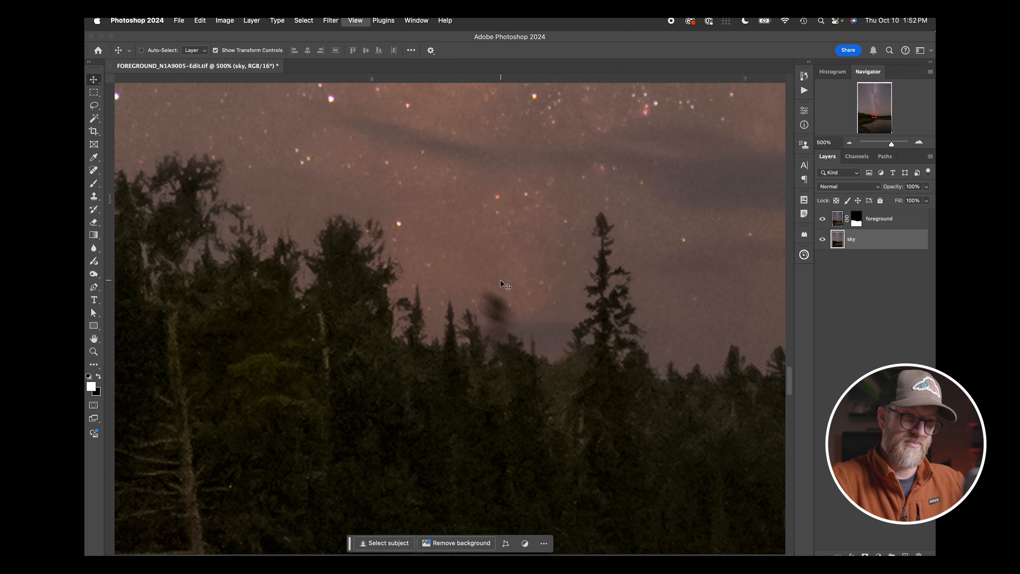
scroll(526, 225, down, 4)
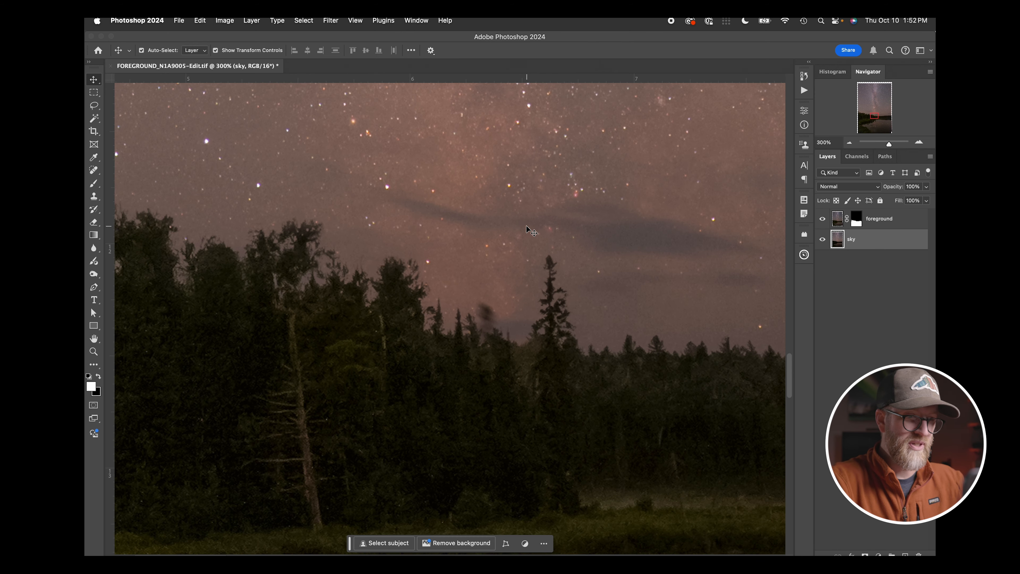
scroll(414, 238, left, 10)
scroll(414, 237, up, 3)
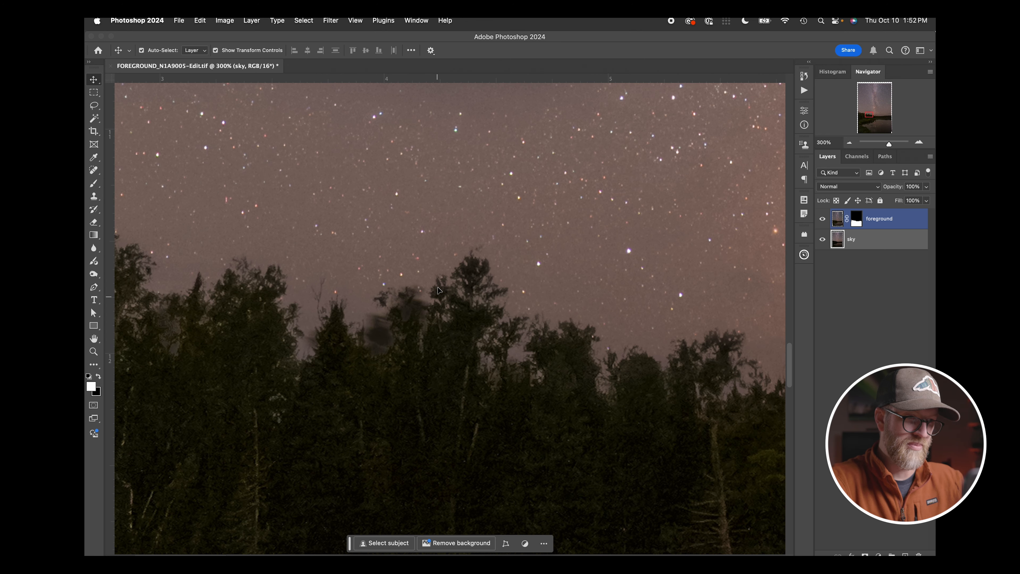
scroll(418, 248, left, 15)
scroll(419, 248, up, 3)
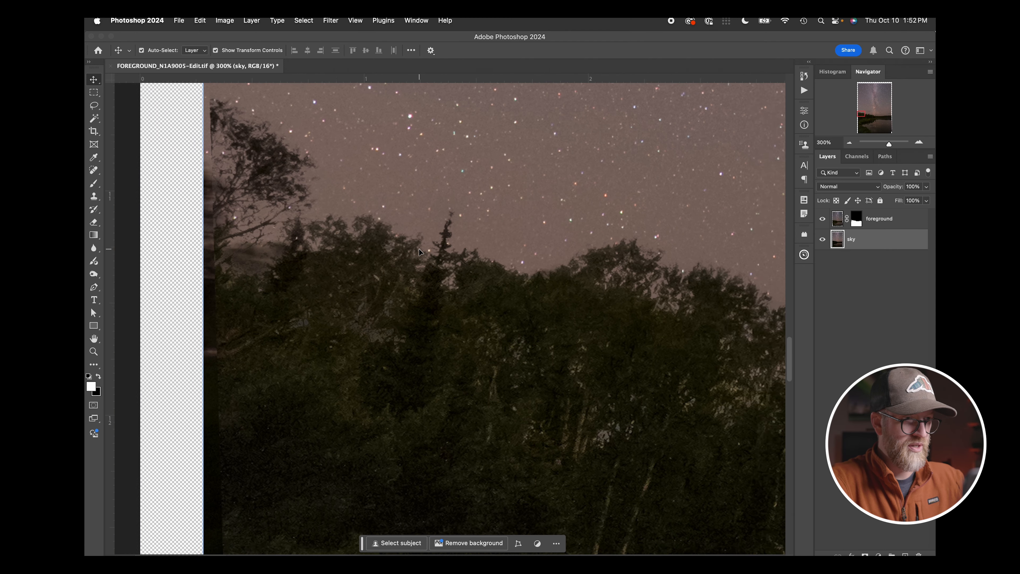
scroll(562, 265, right, 20)
scroll(563, 265, down, 6)
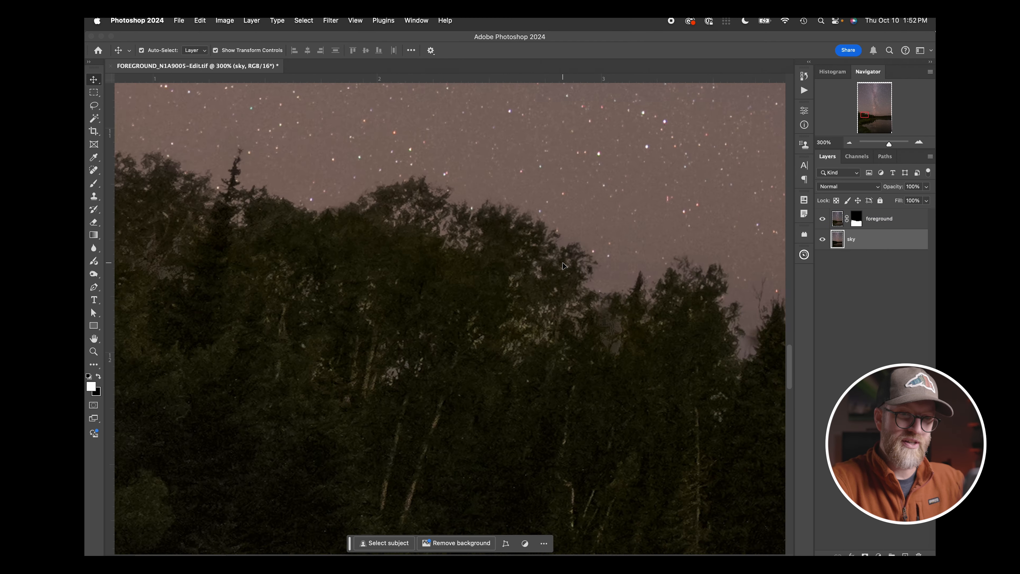
scroll(563, 265, right, 20)
scroll(564, 265, up, 2)
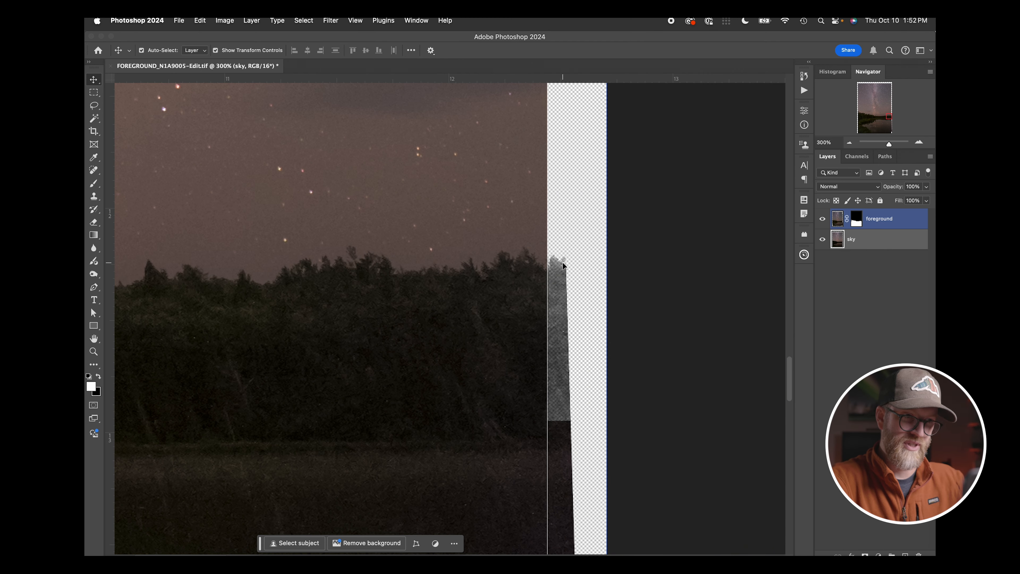
scroll(563, 265, left, 20)
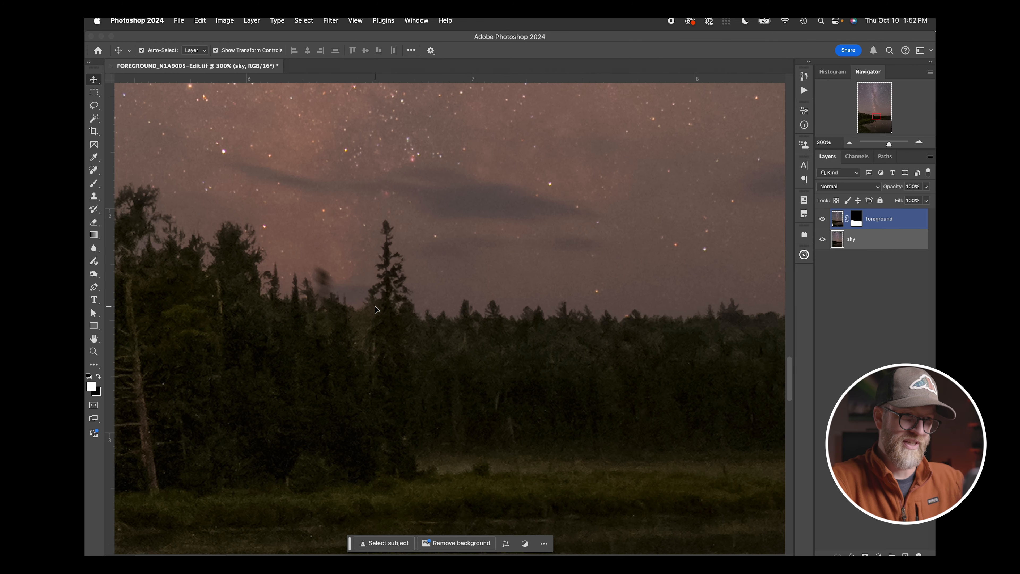
scroll(377, 309, left, 4)
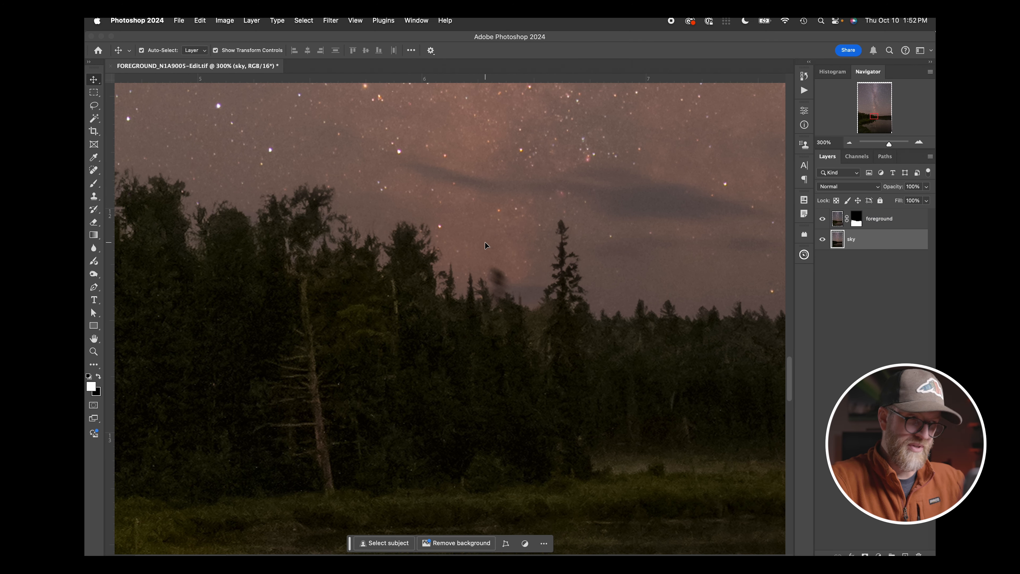
- Lasso the dark smudge just above the treeline beside the tall spruce, with a 5 px feather
click(93, 106)
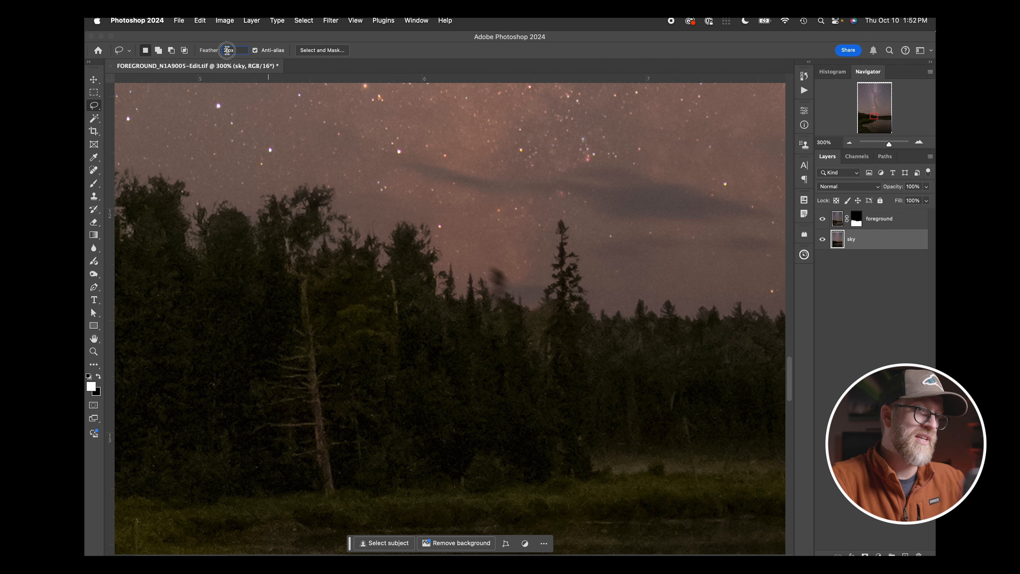
key(Return)
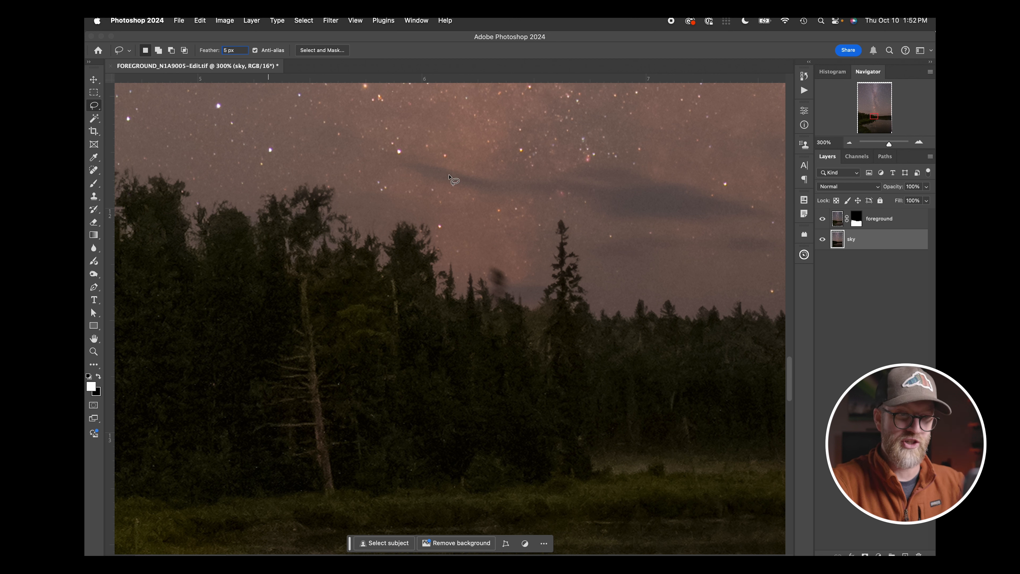
mouse_move(490, 245)
mouse_down()
mouse_move(464, 247)
mouse_move(451, 279)
mouse_move(475, 320)
mouse_move(523, 314)
mouse_move(538, 278)
mouse_move(521, 241)
mouse_move(508, 240)
mouse_up()
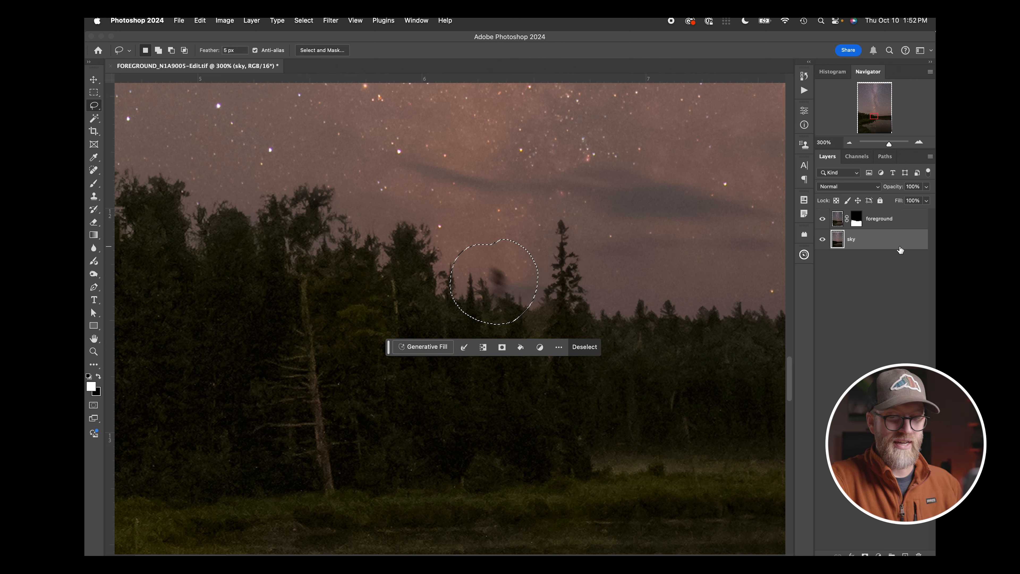
- Try to delete the lassoed patch from the sky layer, and undo back to the active selection
key(BackSpace)
key(super+d)
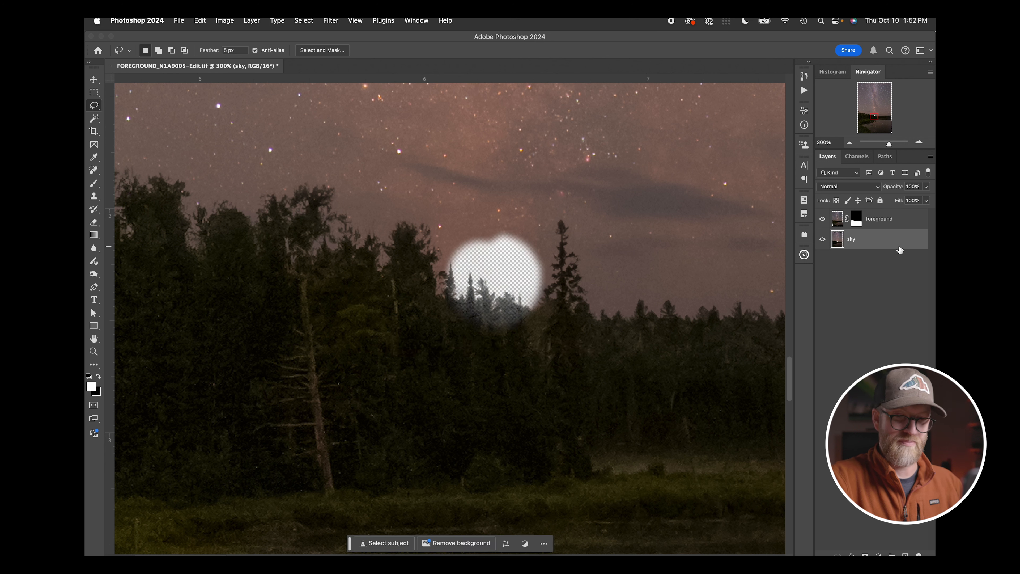
key(super+z)
key(super+z)
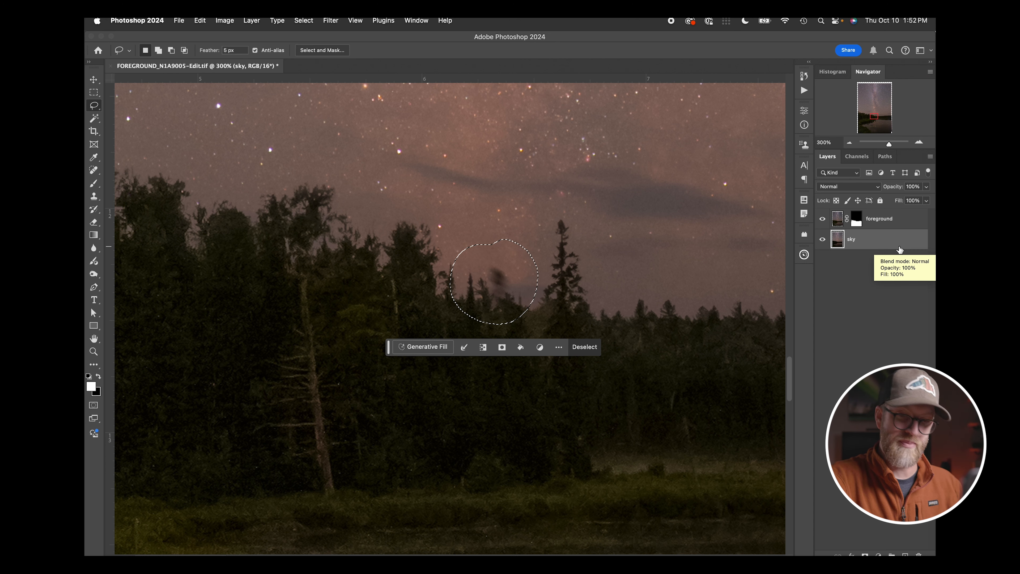
- Fill the lassoed smudge on the sky layer with Content-Aware, Normal mode at 100% opacity, and deselect
key(shift+BackSpace)
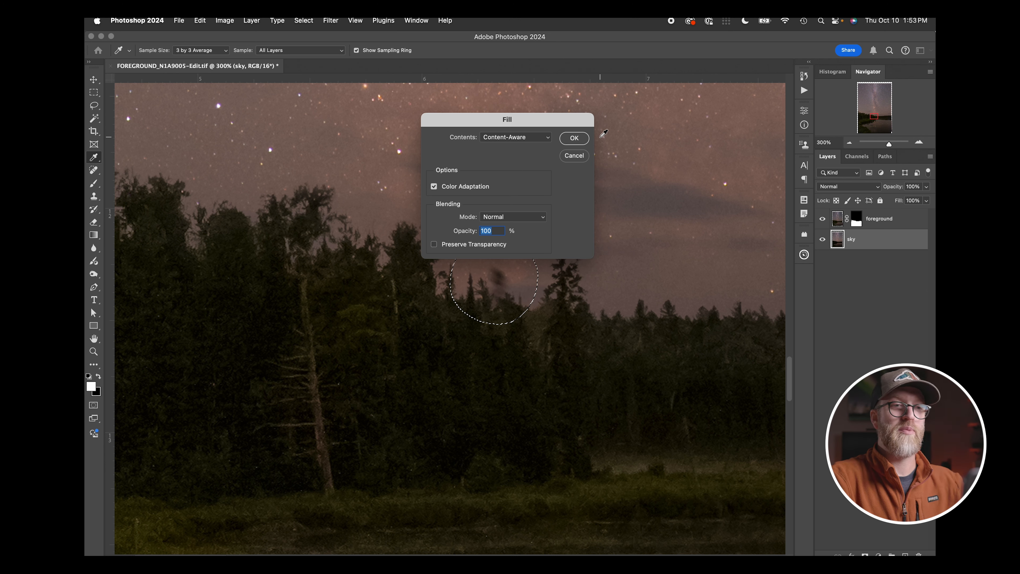
click(518, 138)
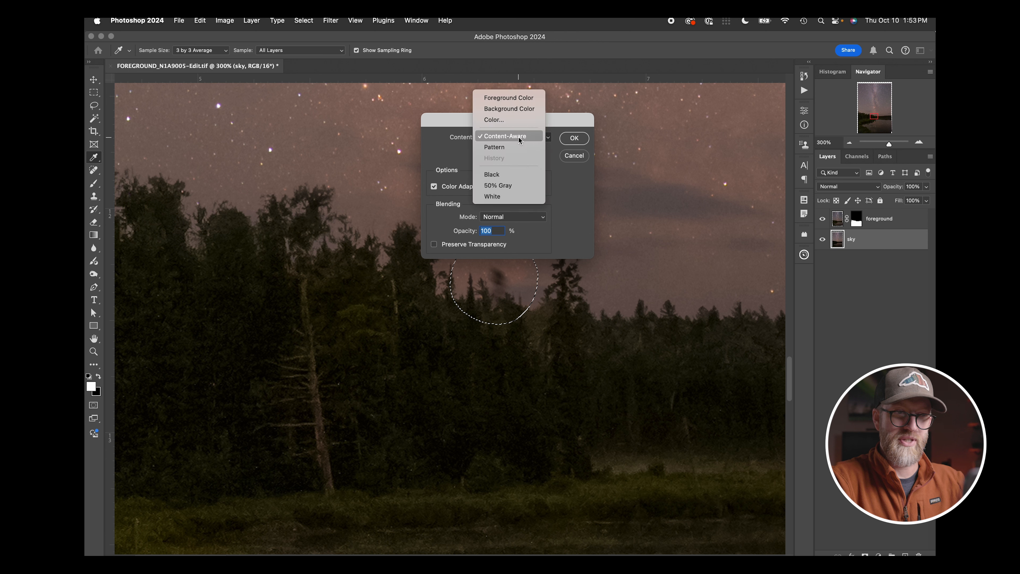
click(518, 136)
click(572, 138)
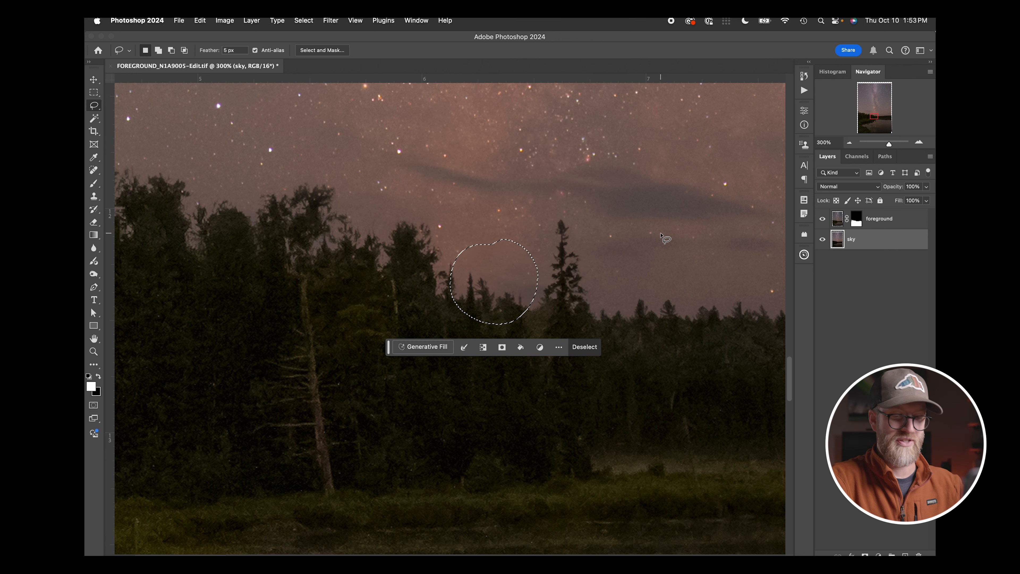
key(super+d)
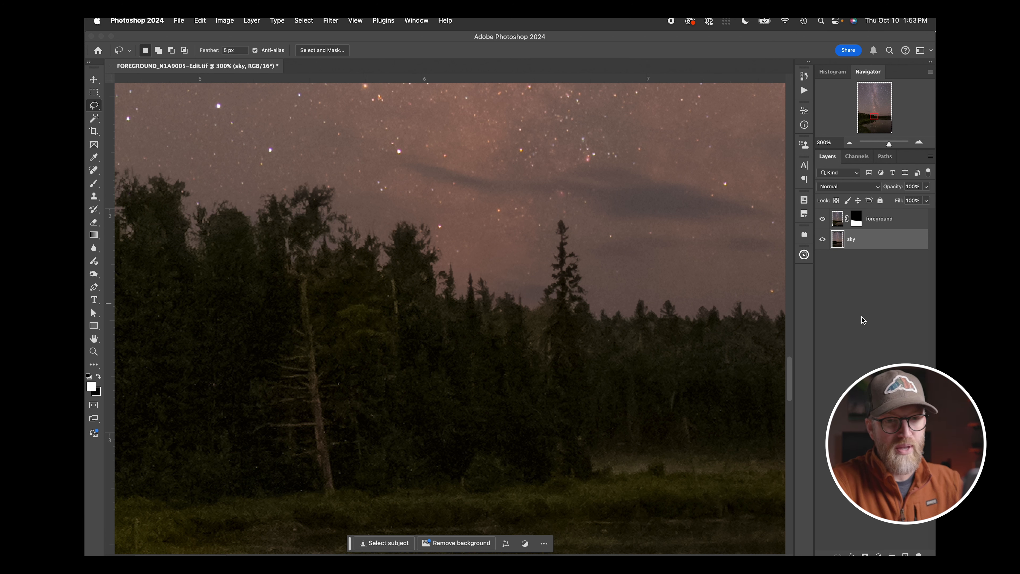
click(885, 246)
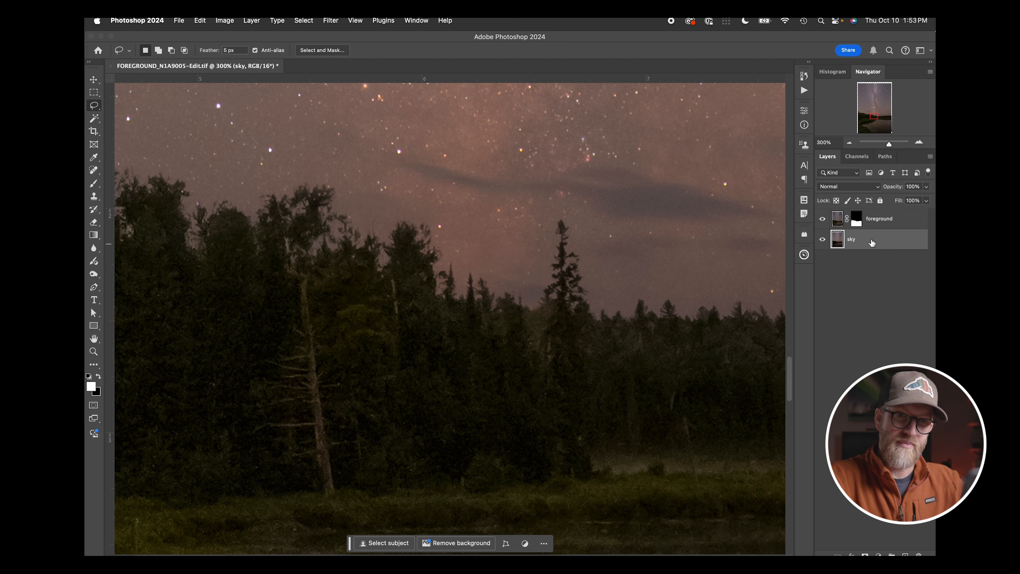
right_click(872, 243)
click(891, 246)
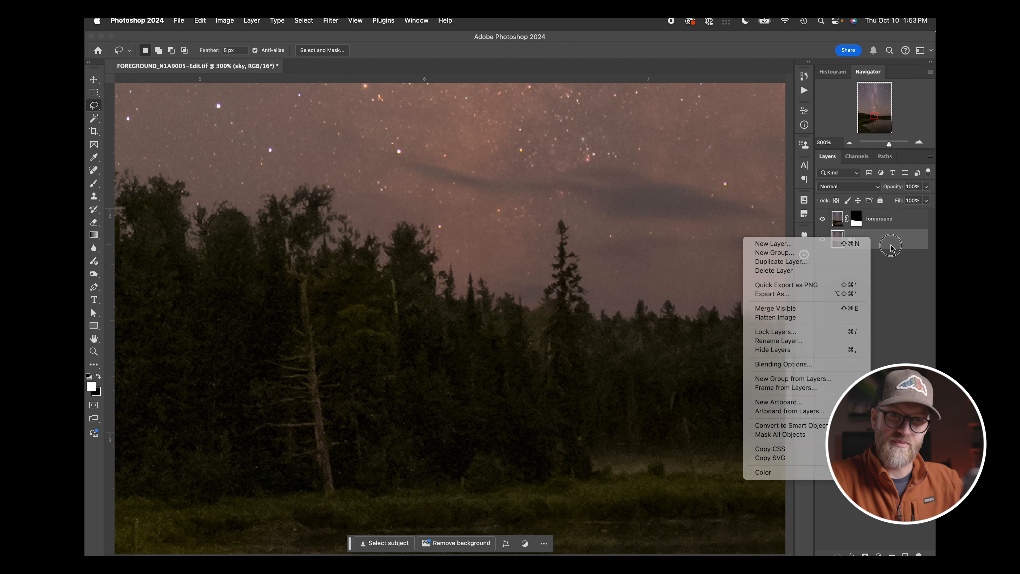
click(930, 157)
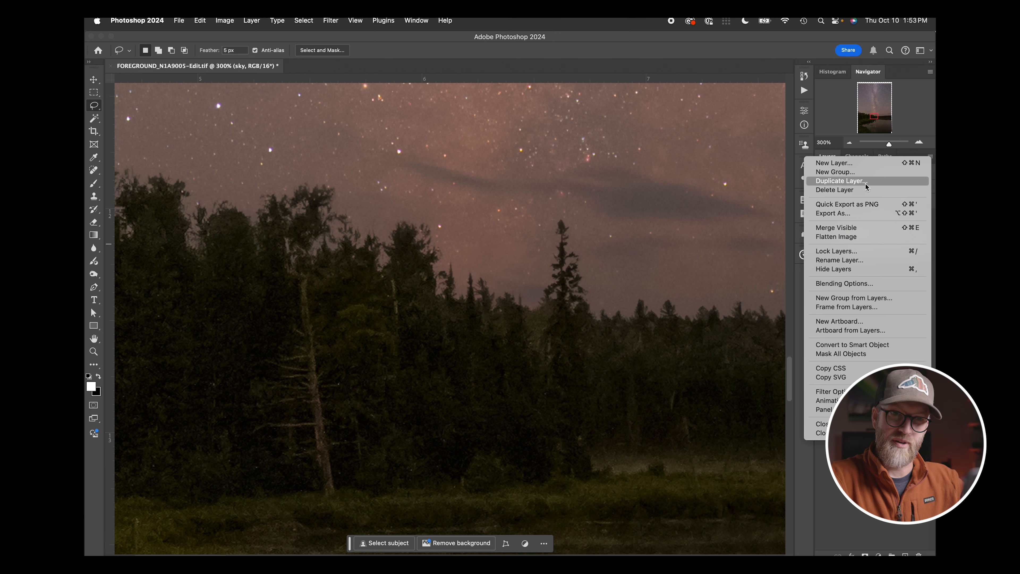
click(890, 182)
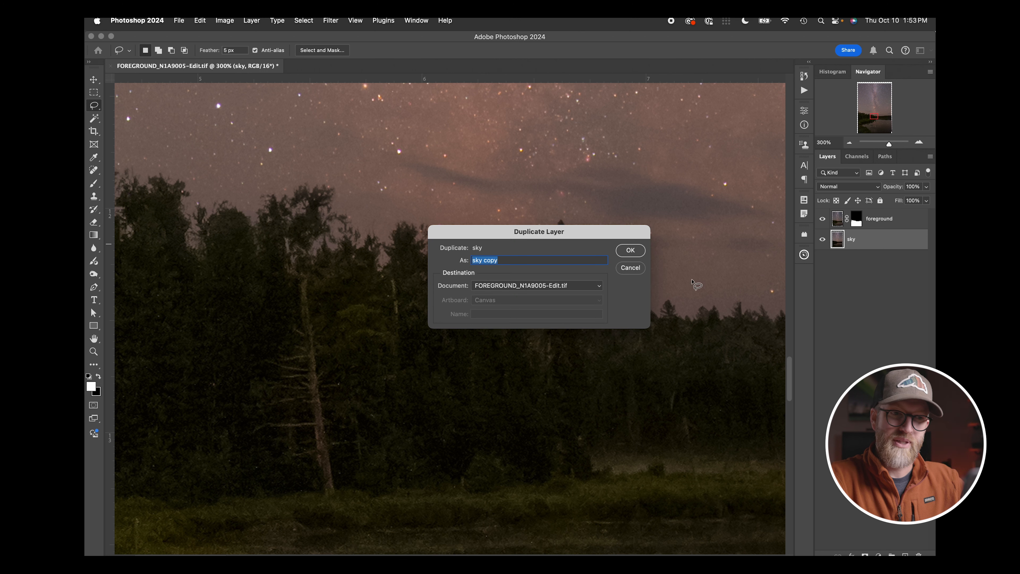
click(641, 270)
- Duplicate the sky layer beneath the foreground and hide the original sky layer
drag(877, 244, 876, 313)
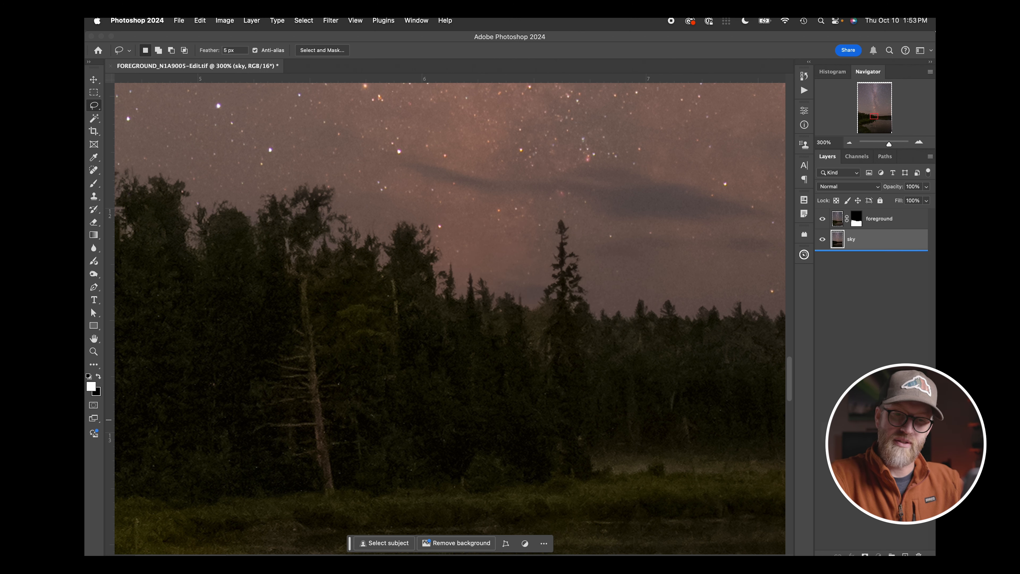
drag(896, 524, 905, 554)
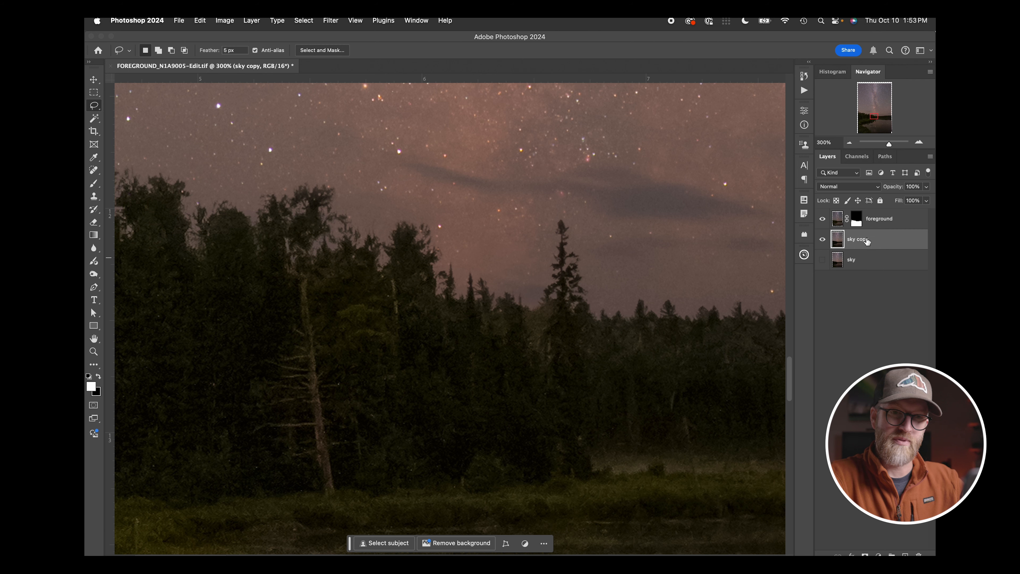
- Clone Stamp clean sky over the large dark smudge between the pointed conifer and the taller tree, on the sky copy layer
scroll(488, 255, left, 5)
scroll(488, 254, up, 2)
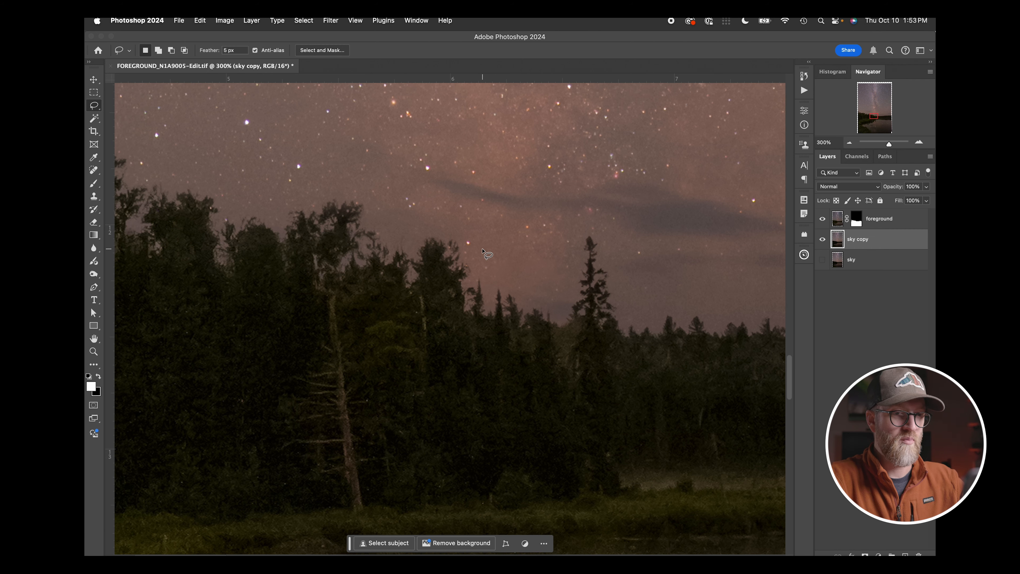
scroll(488, 254, left, 15)
scroll(488, 255, up, 2)
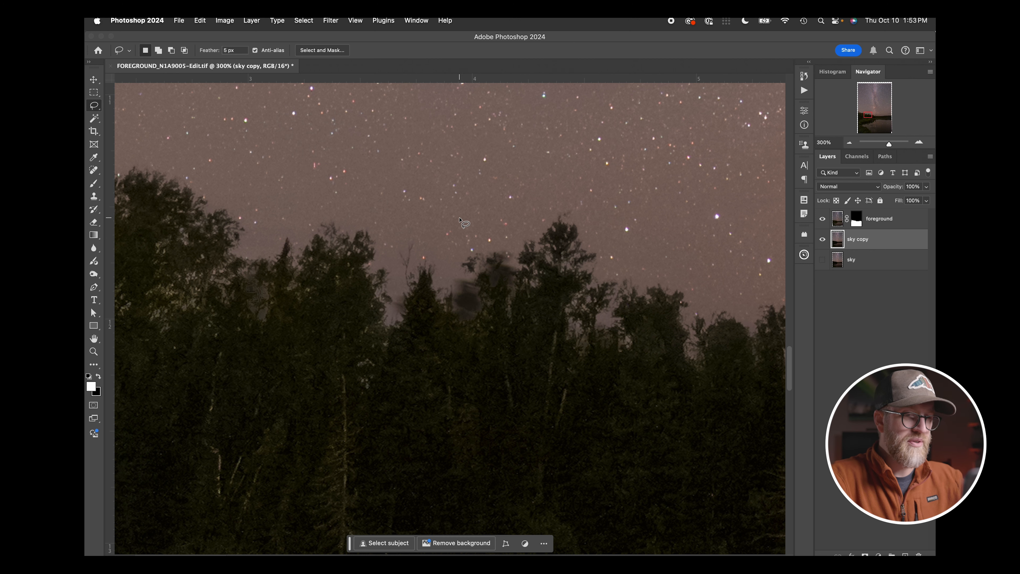
scroll(454, 211, right, 1)
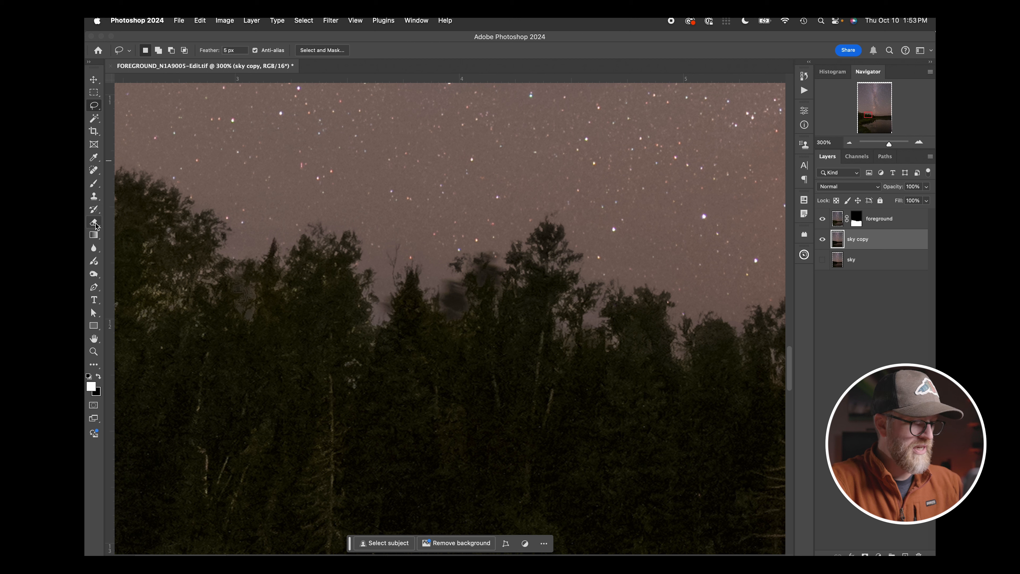
key(s)
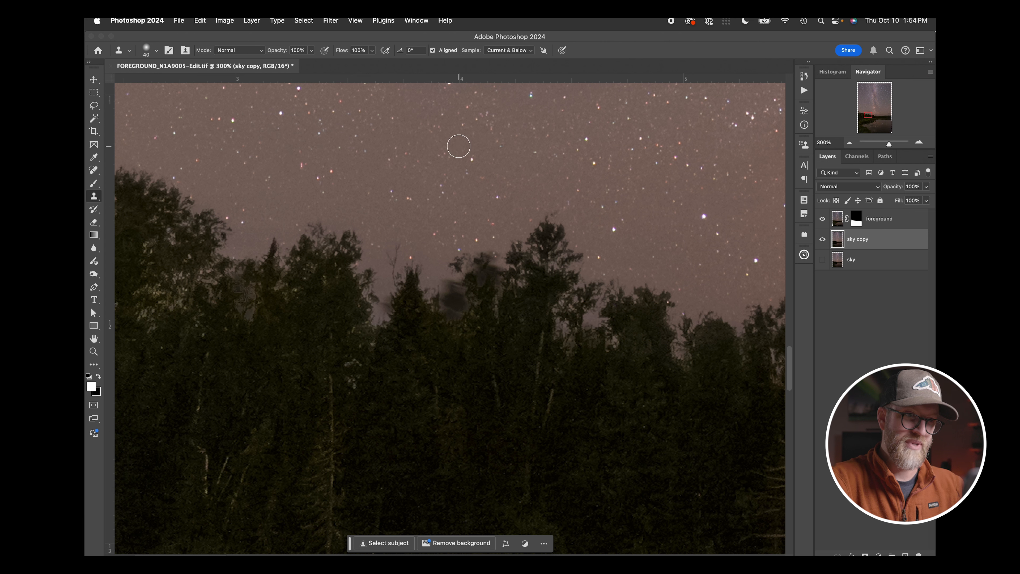
mouse_move(492, 257)
mouse_down()
mouse_move(444, 298)
mouse_move(460, 301)
mouse_move(491, 259)
mouse_move(473, 259)
mouse_move(503, 263)
mouse_move(487, 282)
mouse_move(464, 276)
mouse_move(447, 308)
mouse_move(474, 296)
mouse_move(454, 293)
mouse_move(460, 310)
mouse_move(500, 305)
mouse_move(458, 306)
mouse_move(475, 267)
mouse_up()
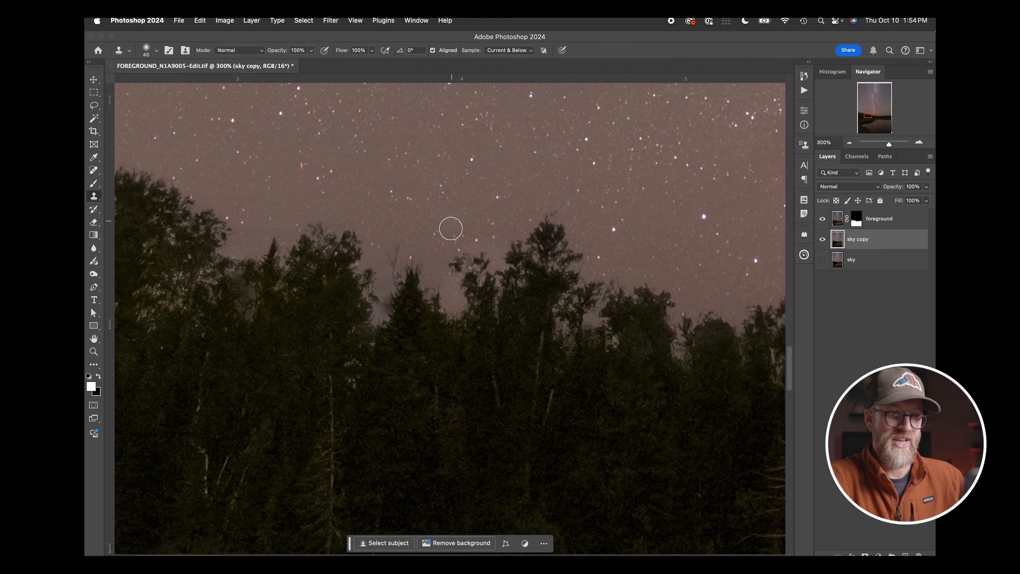
- Clone clean sky over the faint smudge in the gap by the pointed conifer, resampling the sky above it
mouse_move(391, 299)
mouse_down()
mouse_move(360, 301)
mouse_move(377, 310)
mouse_move(387, 285)
mouse_up()
alt+click(446, 205)
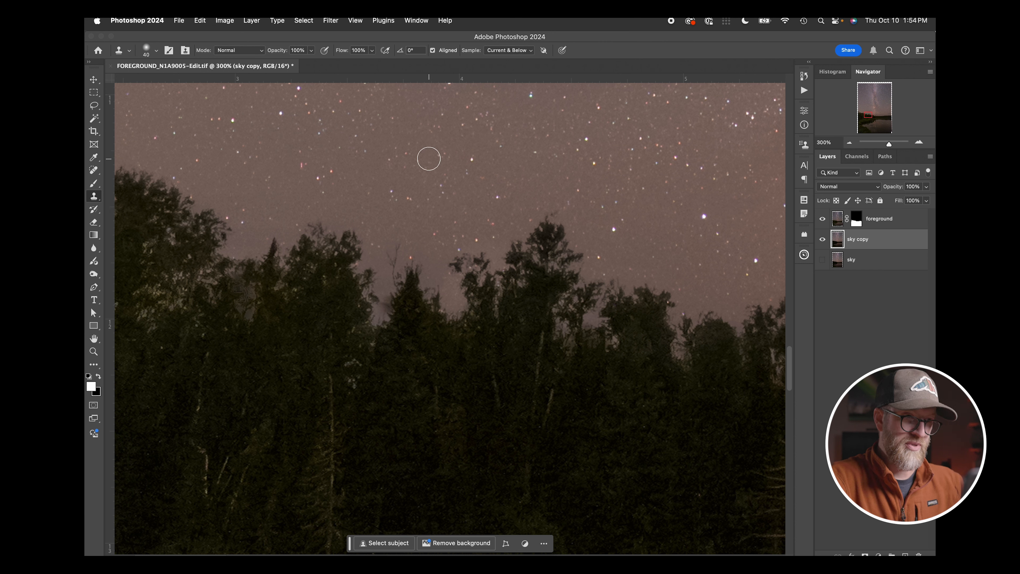
mouse_move(404, 284)
mouse_down()
mouse_move(378, 317)
mouse_move(400, 288)
mouse_move(386, 279)
mouse_up()
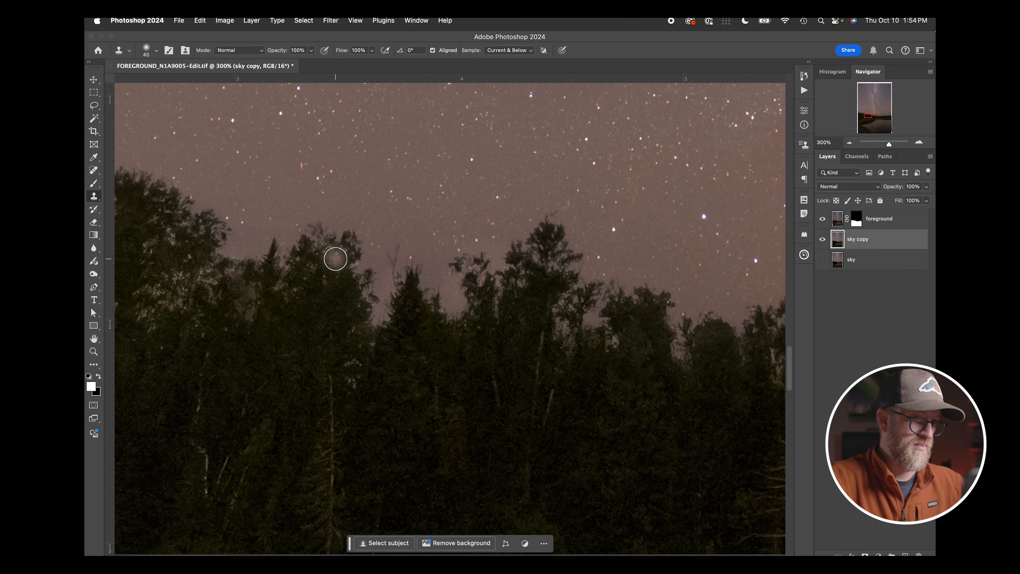
- Inspect the sky along the treeline toward the image's left edge for remaining blurred tree remnants
scroll(336, 259, left, 10)
scroll(336, 259, down, 4)
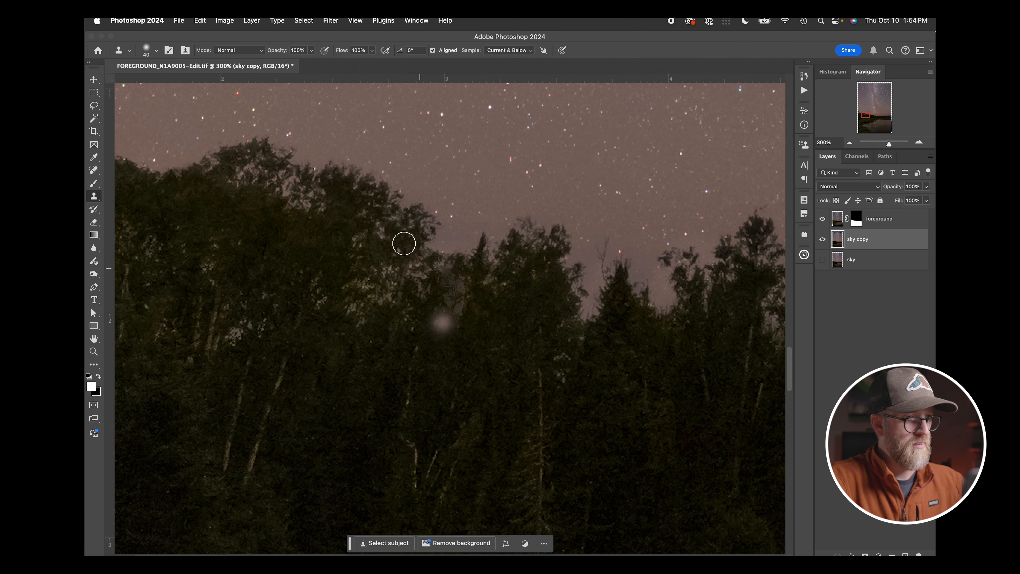
click(403, 243)
scroll(432, 257, left, 15)
scroll(433, 258, up, 3)
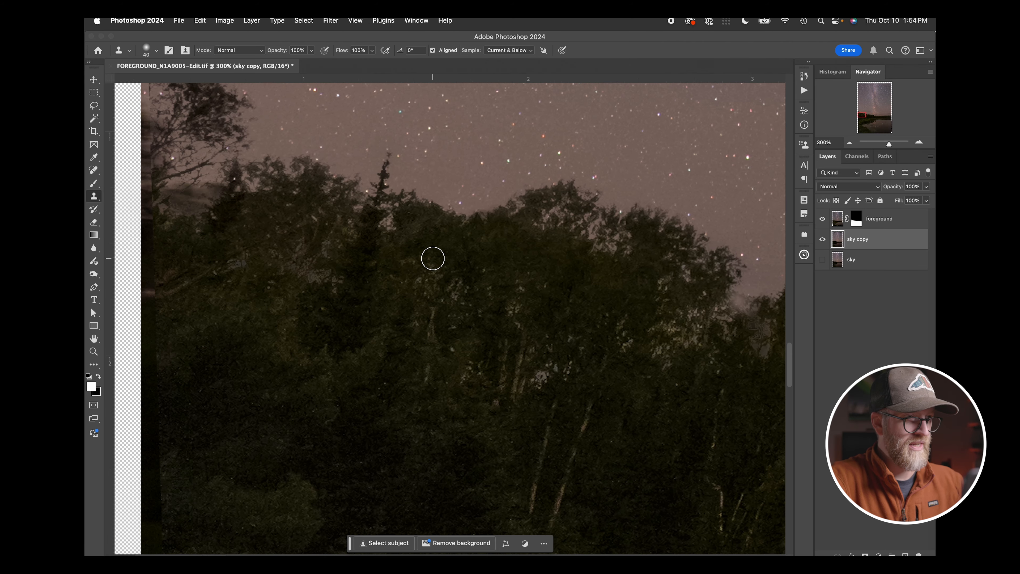
scroll(433, 258, up, 2)
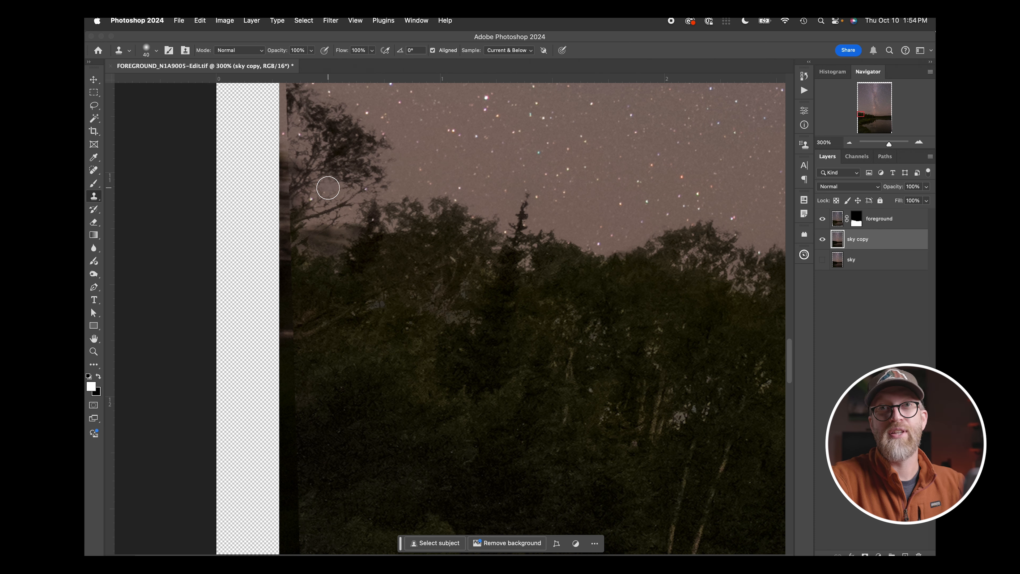
scroll(389, 199, up, 5)
scroll(390, 198, right, 2)
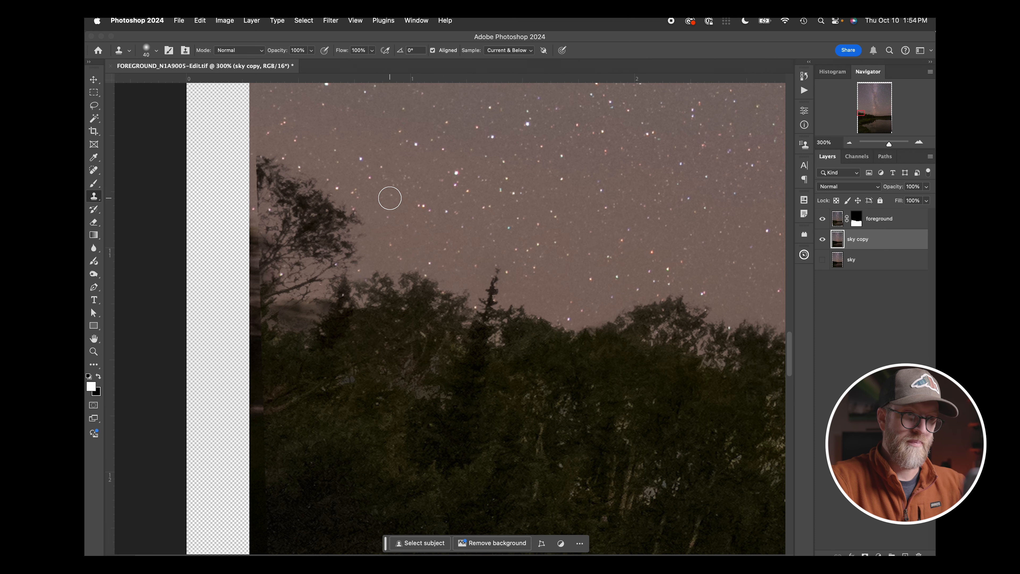
scroll(389, 198, up, 1)
- Marquee-select the sky and treetops beside the image's left edge on the sky copy layer and open the selection in Liquify
key(m)
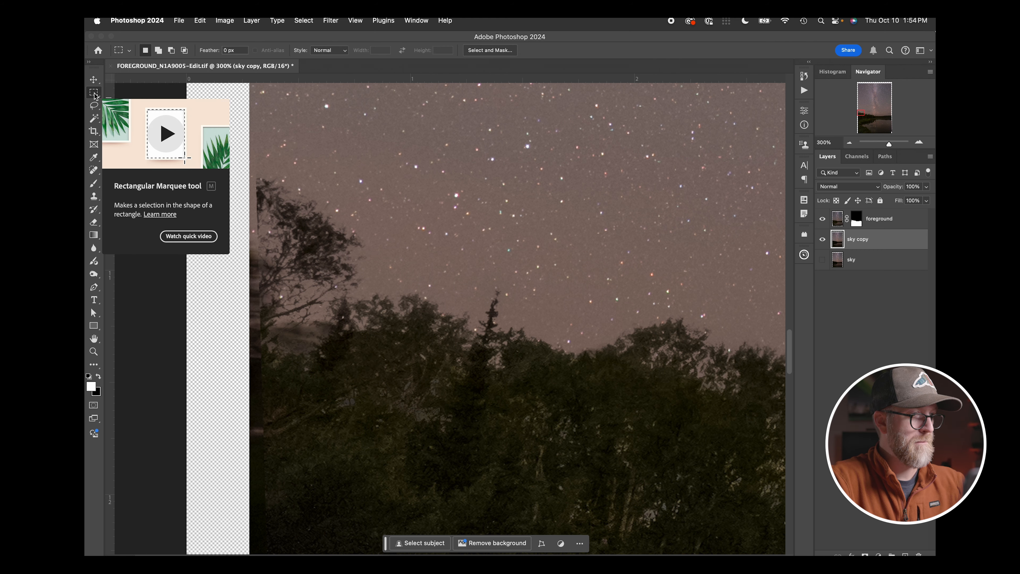
scroll(249, 120, left, 3)
scroll(249, 121, up, 2)
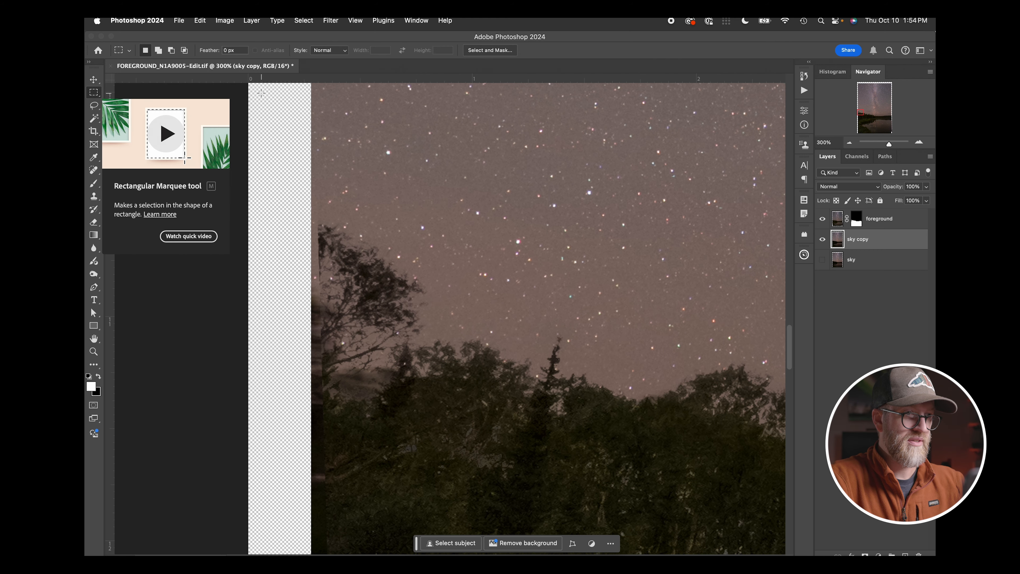
drag(259, 89, 675, 450)
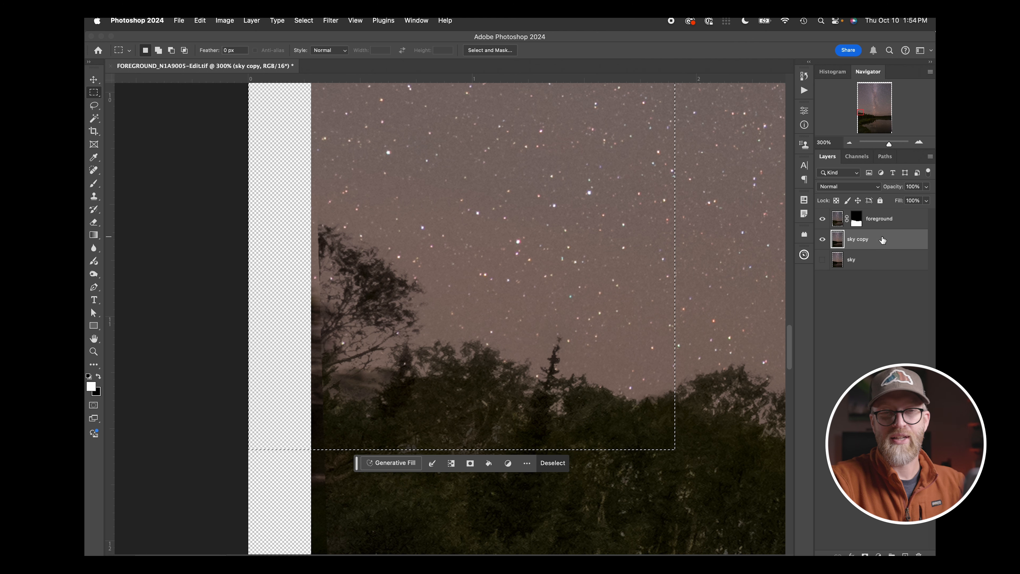
click(332, 20)
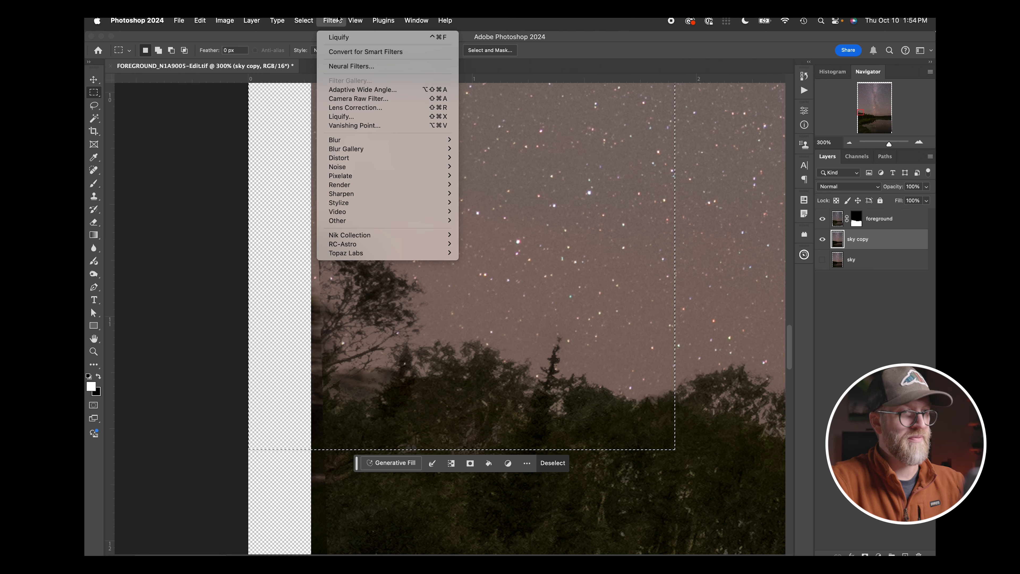
click(368, 117)
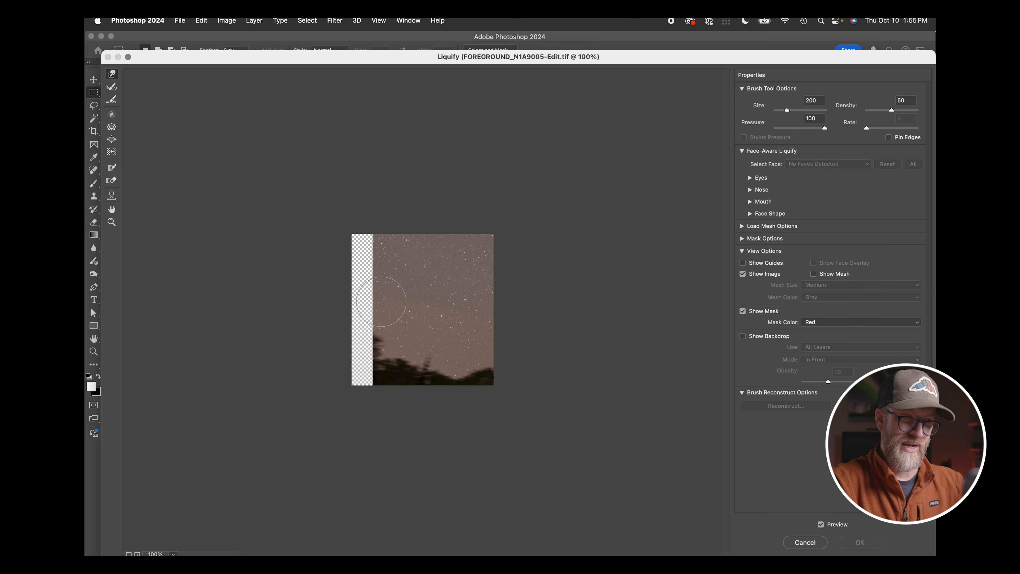
- Try pushing the left-edge sky down over the blurred treetops with a size 300 Forward Warp brush, then undo the last stroke
key(bracketright)
key(bracketright)
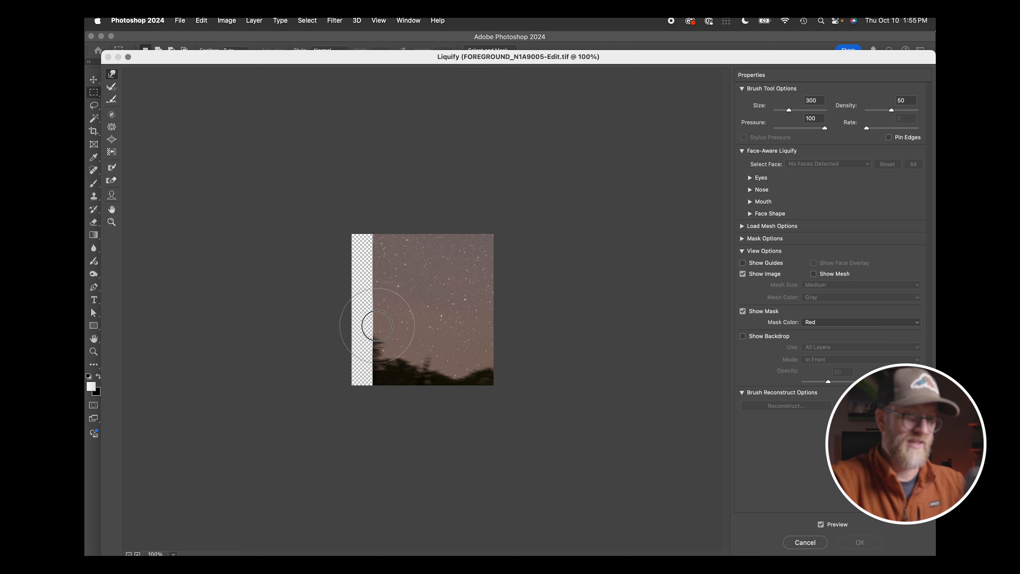
mouse_move(374, 327)
mouse_down()
mouse_move(376, 343)
mouse_move(435, 346)
mouse_move(430, 357)
mouse_move(409, 345)
mouse_move(368, 350)
mouse_up()
key(super+plus)
key(super+plus)
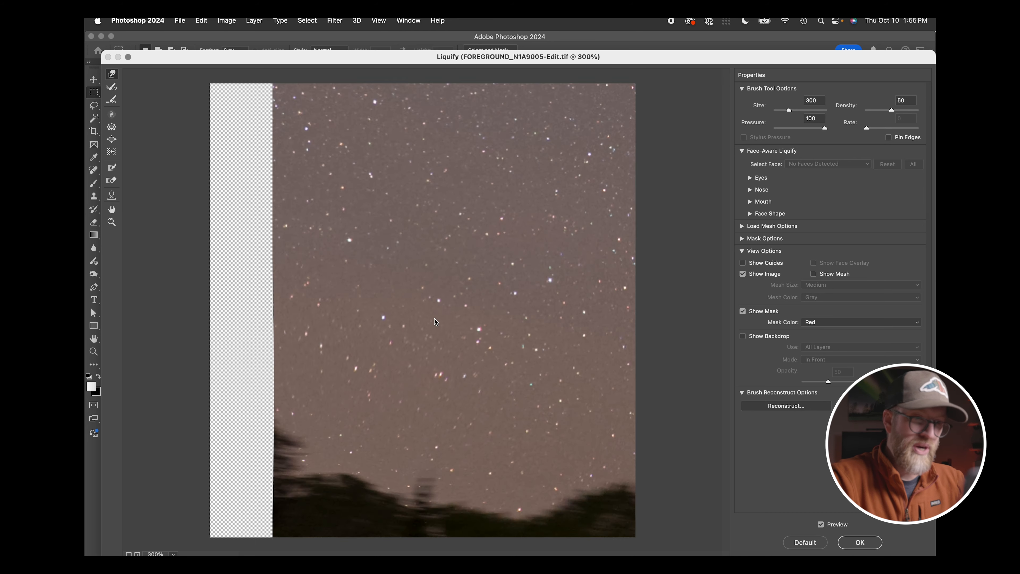
key(super+plus)
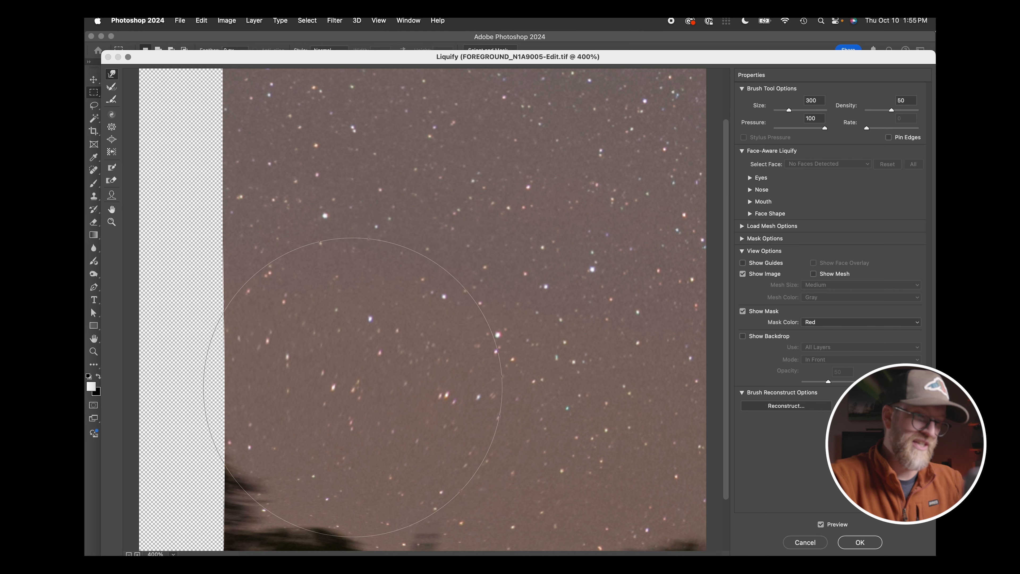
mouse_move(353, 387)
mouse_down()
mouse_move(322, 490)
mouse_move(288, 496)
mouse_up()
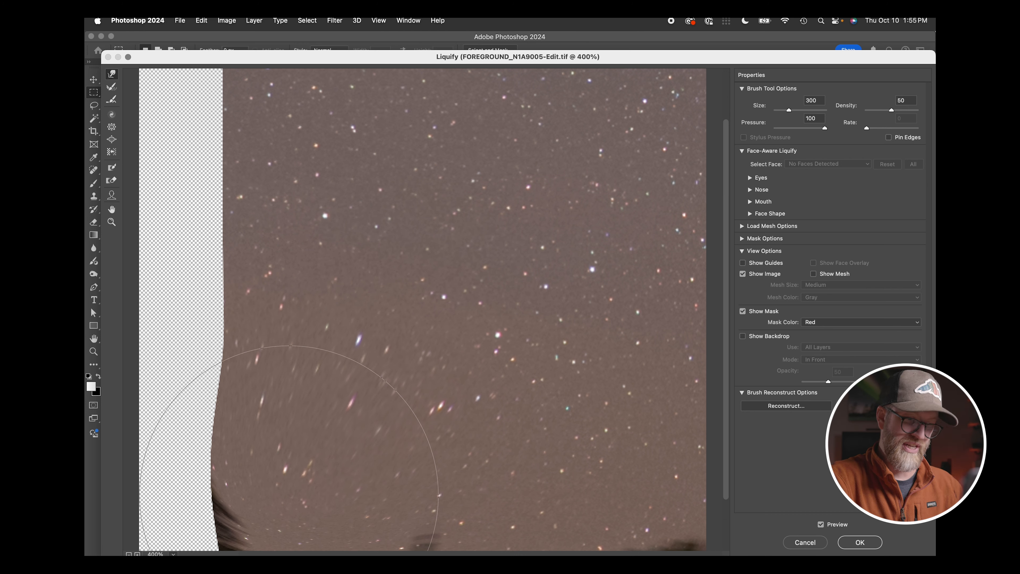
key(super+z)
- Set the Liquify brush size to 500, push the sky down toward the blurred treetops, apply the warp and deselect
key(bracketright)
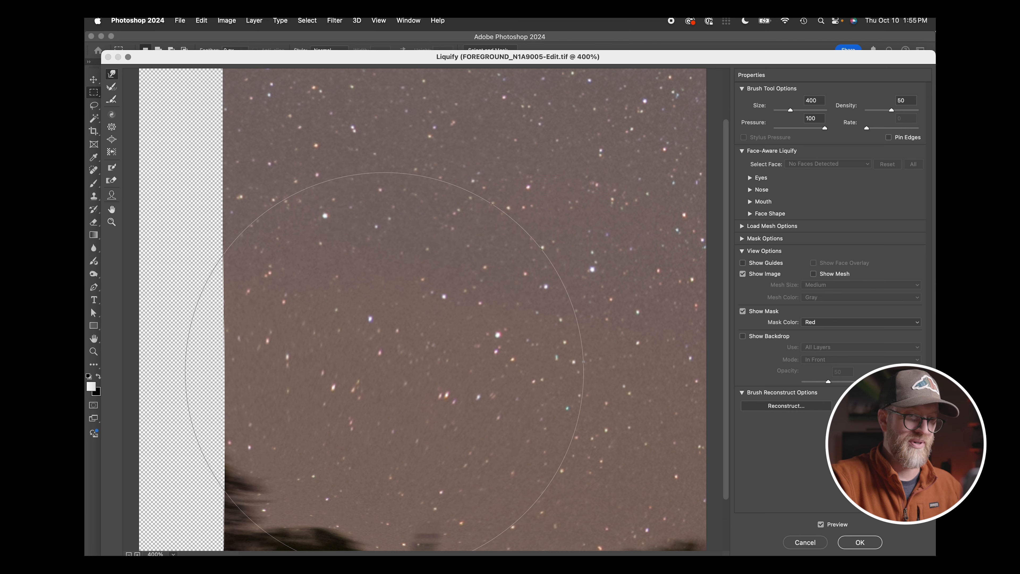
key(bracketright)
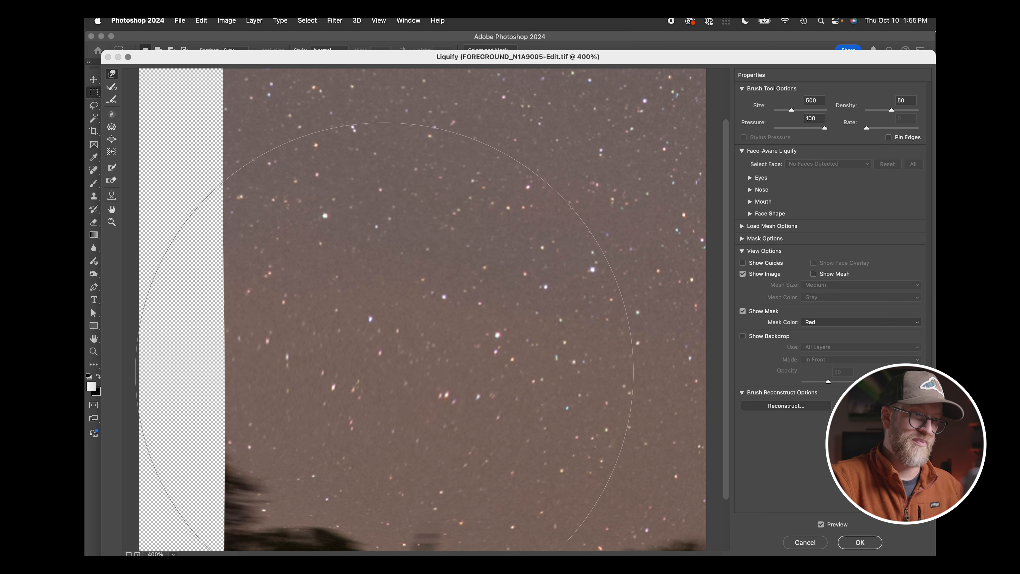
mouse_move(406, 342)
mouse_down()
mouse_move(353, 396)
mouse_move(345, 434)
mouse_move(310, 454)
mouse_up()
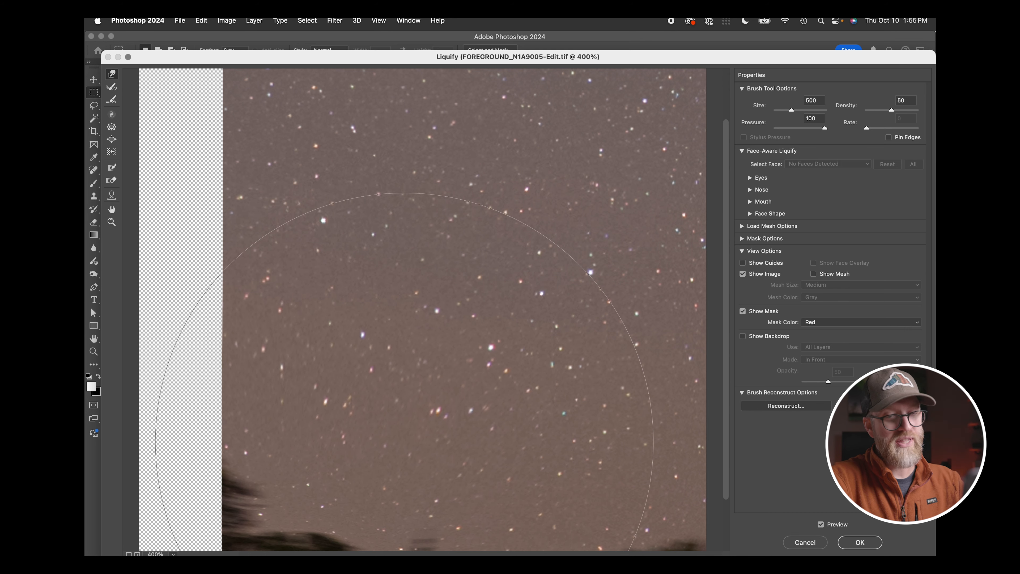
key(Return)
key(super+d)
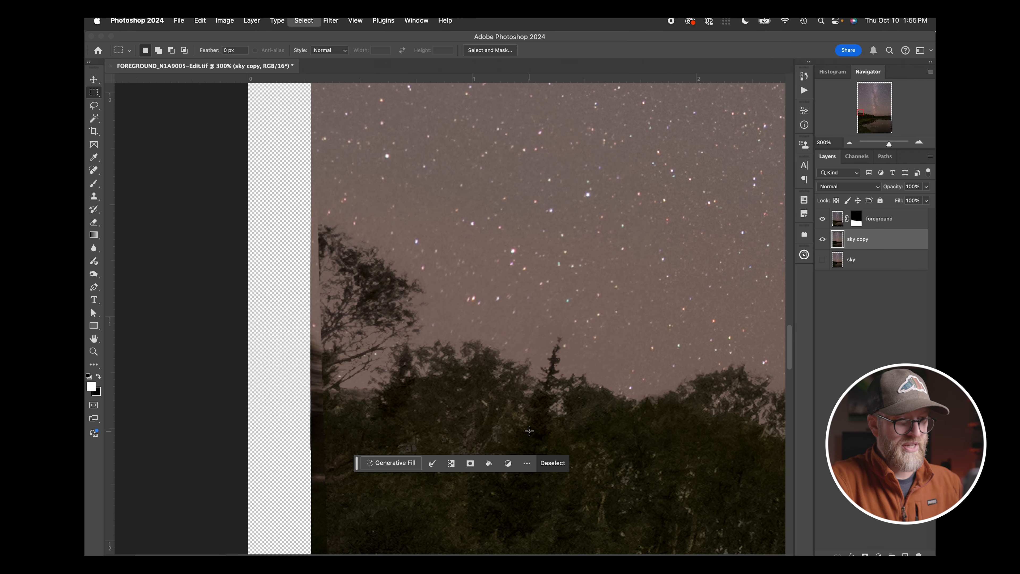
- Compare the left-edge sky with and without the Liquify warp, then undo the warp and clear the selection
key(super+z)
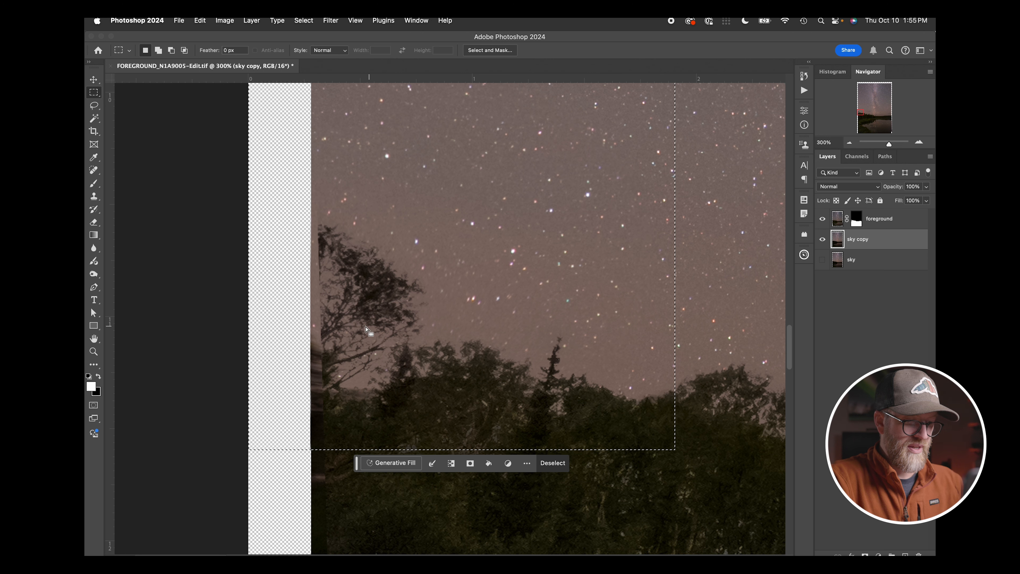
key(super+z)
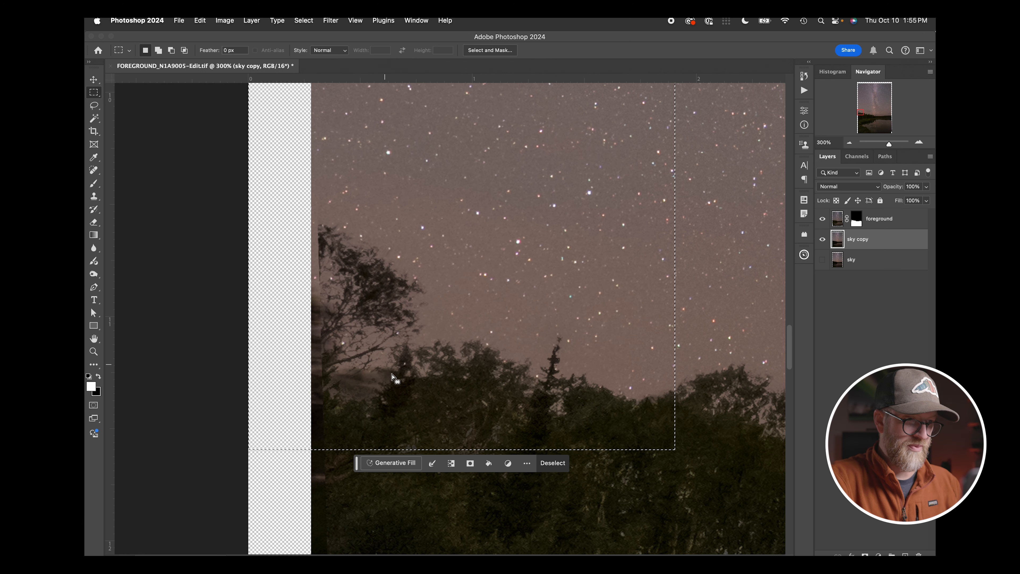
key(super+shift+z)
key(super+shift+z)
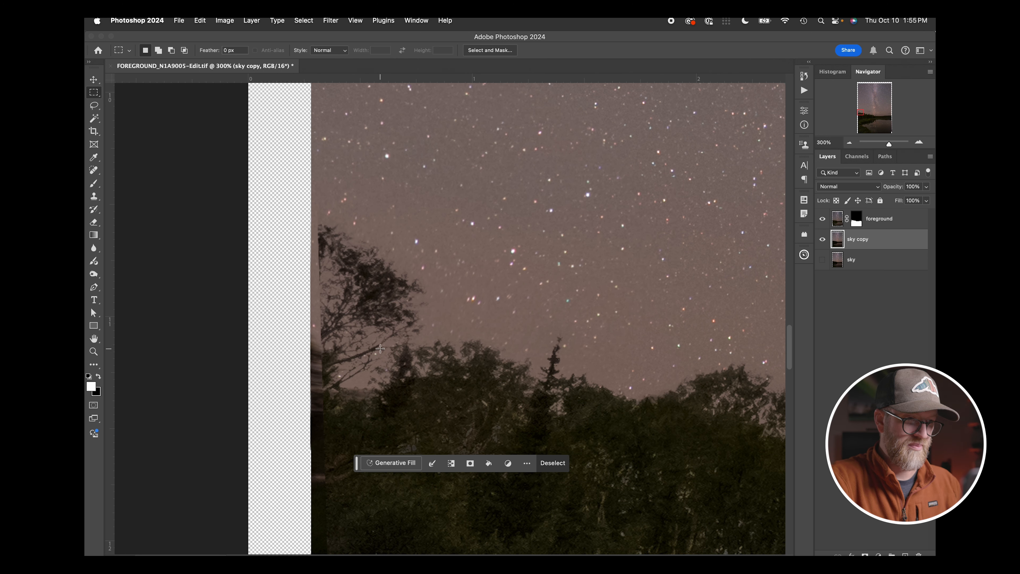
key(super+z)
key(super+z)
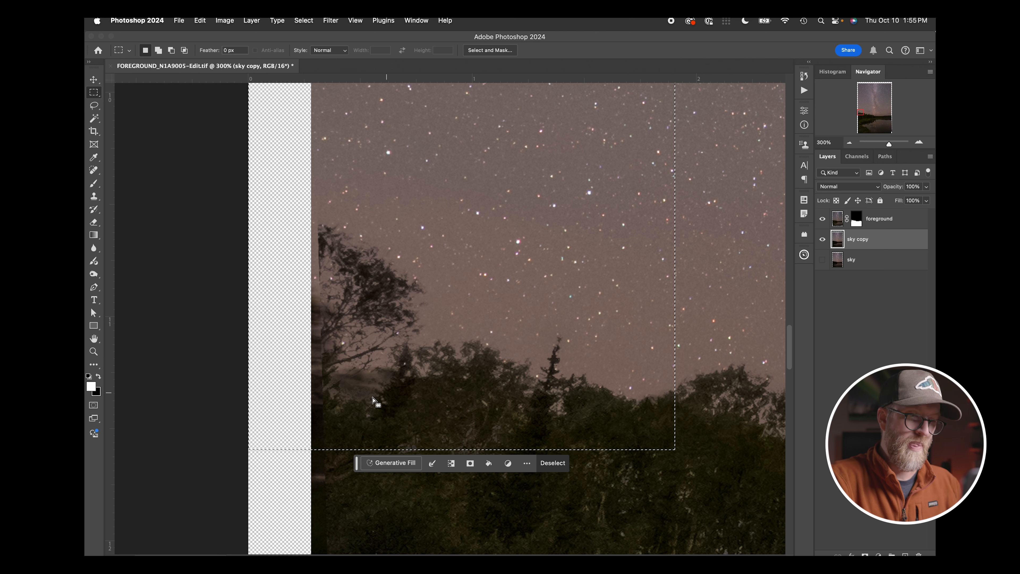
key(super+shift+z)
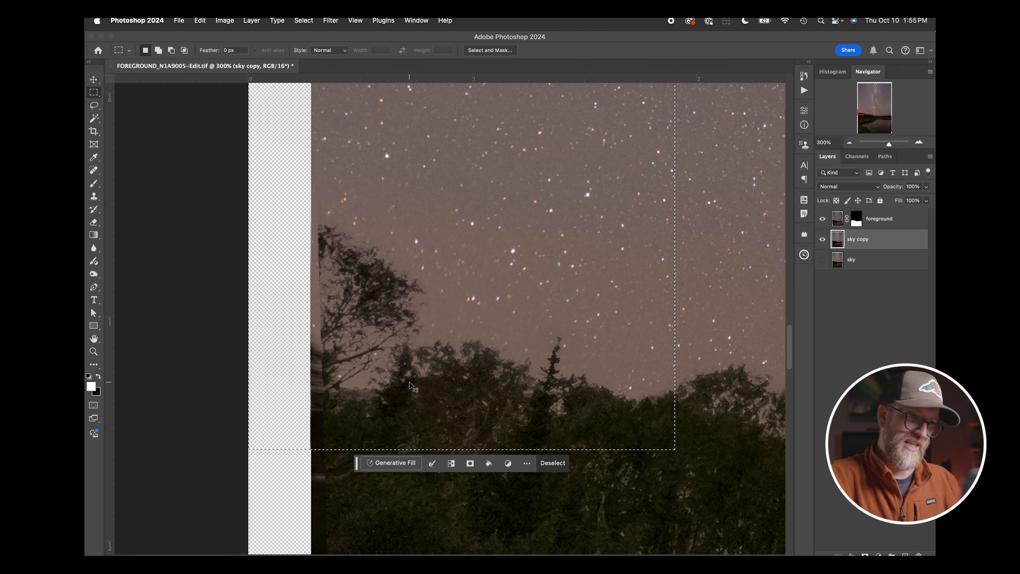
key(super+shift+z)
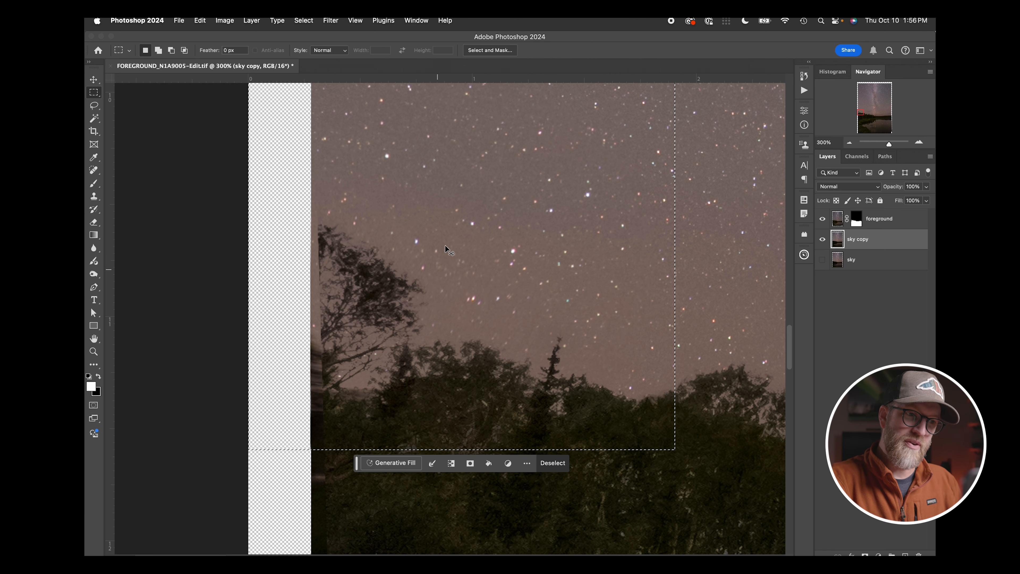
key(super+z)
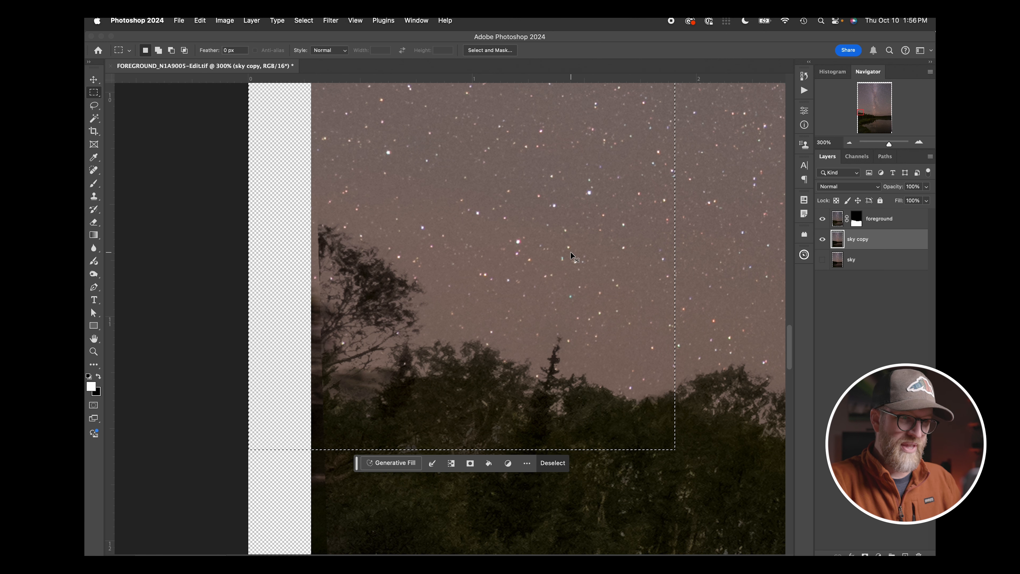
click(389, 303)
- Lasso the smudge beneath the left-edge tree, try a Content-Aware fill in Normal mode at 100% opacity, and deselect
key(l)
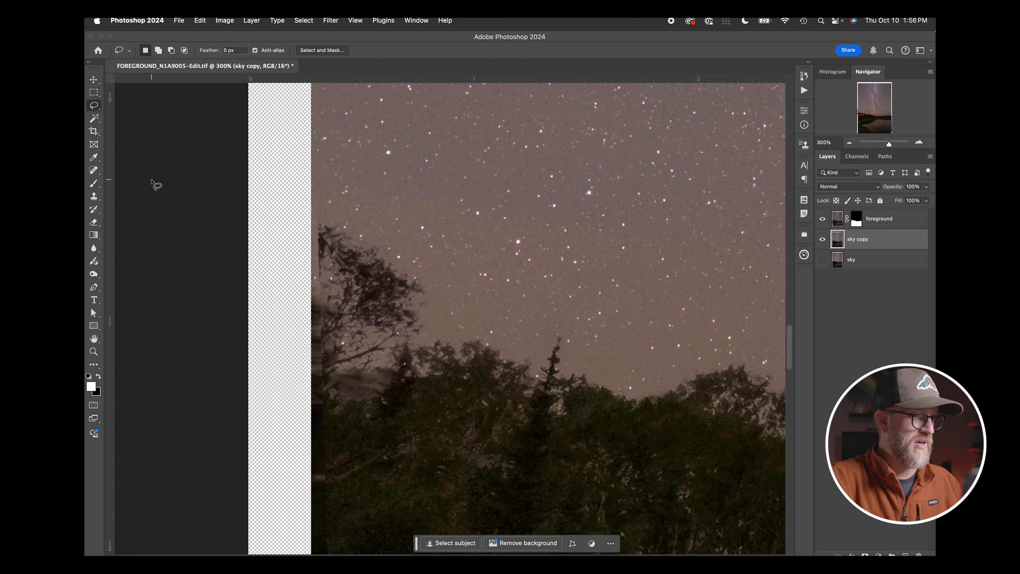
mouse_move(373, 296)
mouse_down()
mouse_move(438, 357)
mouse_move(404, 430)
mouse_move(350, 443)
mouse_move(314, 380)
mouse_move(329, 327)
mouse_move(364, 299)
mouse_up()
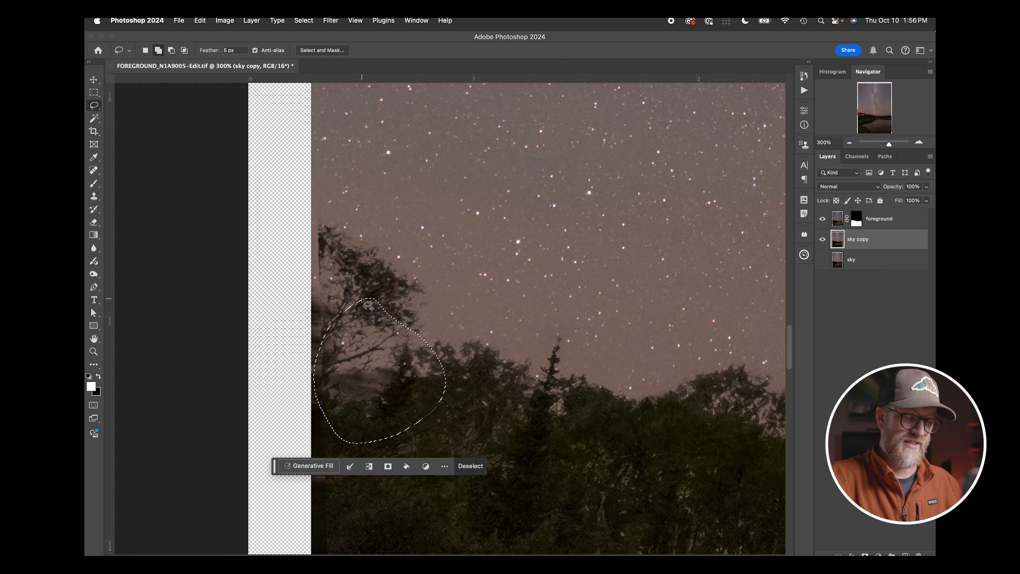
key(shift+BackSpace)
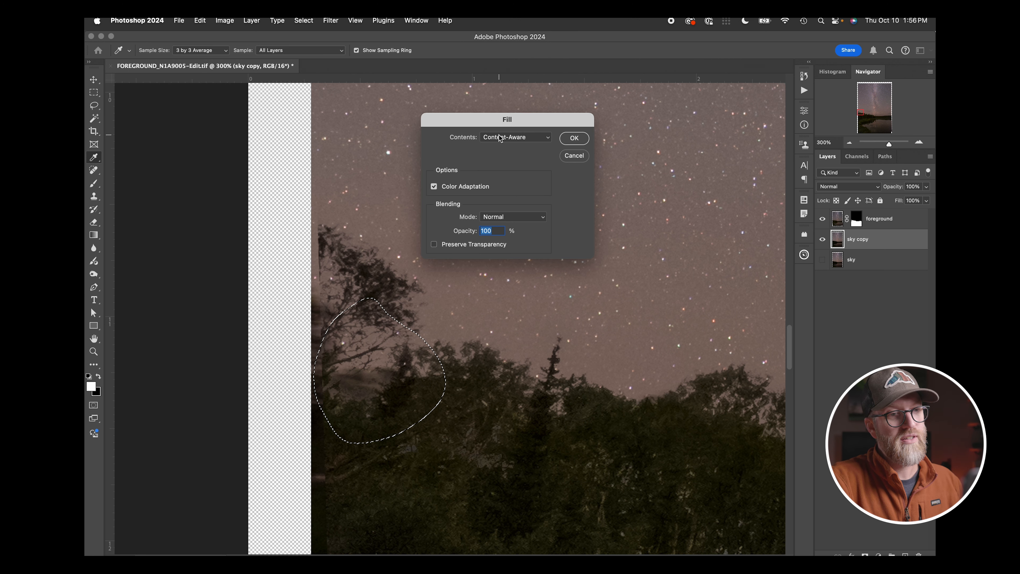
click(572, 139)
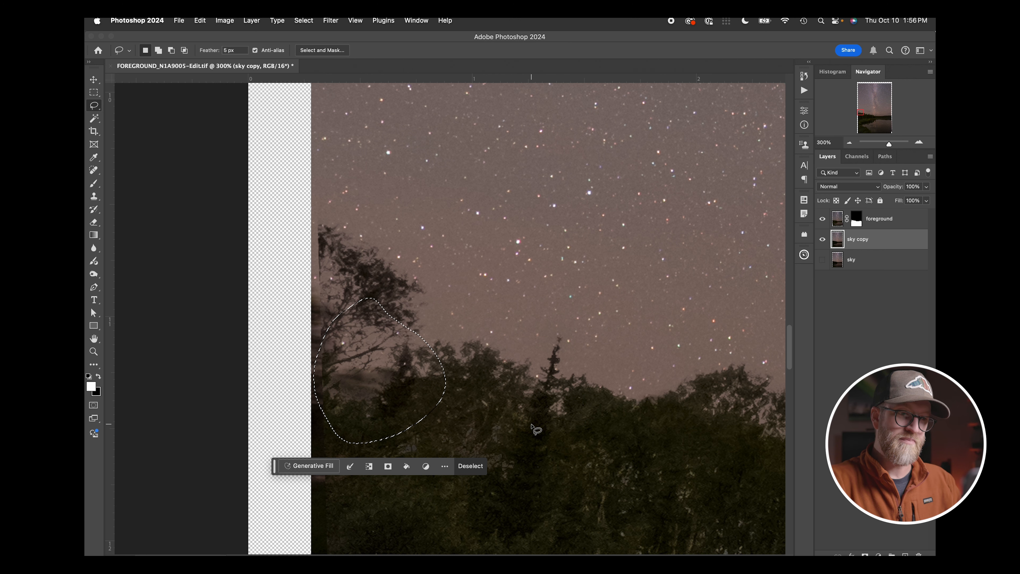
key(super+d)
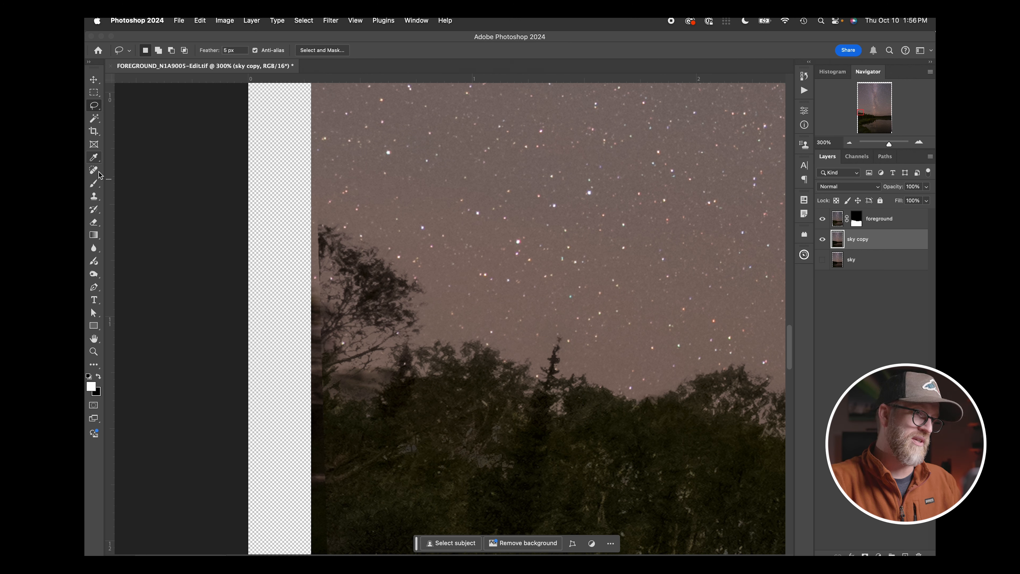
- Clone Stamp clean sky over the smudge beneath the left-edge tree with a size 80 brush, sampling the sky above it
click(94, 197)
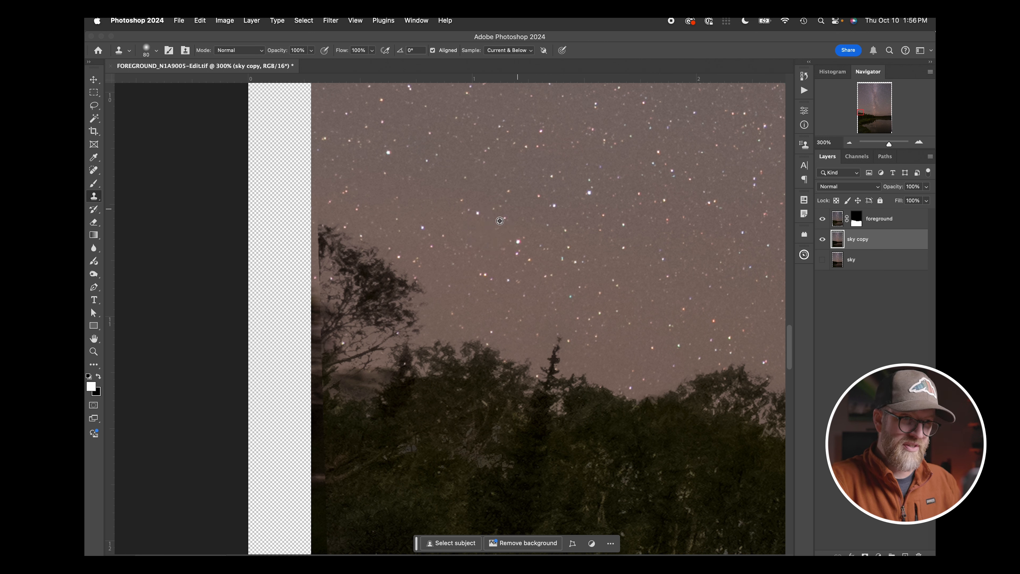
alt+click(450, 190)
mouse_move(413, 337)
mouse_down()
mouse_move(389, 369)
mouse_move(339, 383)
mouse_up()
drag(338, 324, 330, 353)
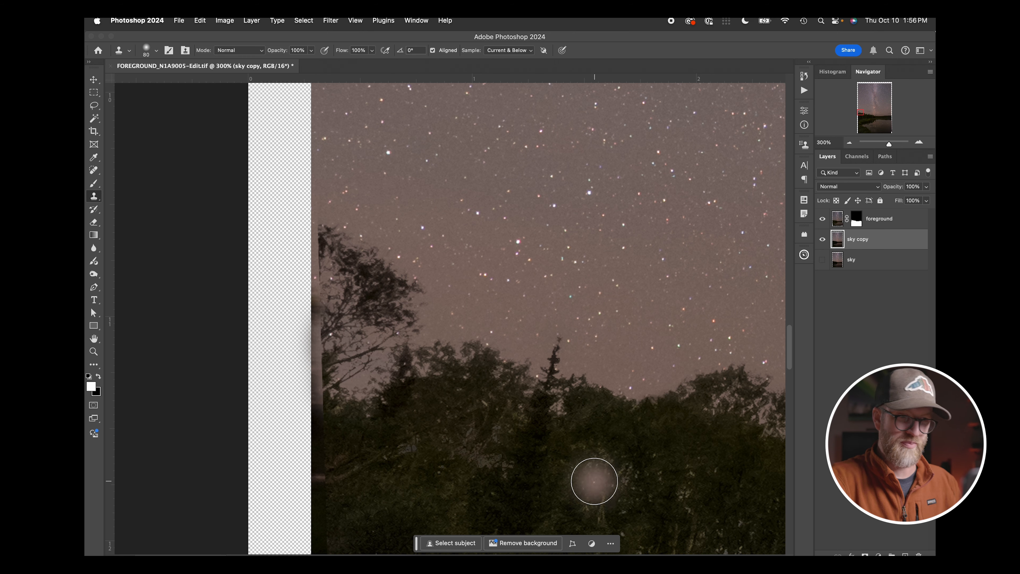
- Select the sky copy layer and move it slightly downward behind the foreground treeline
key(super+minus)
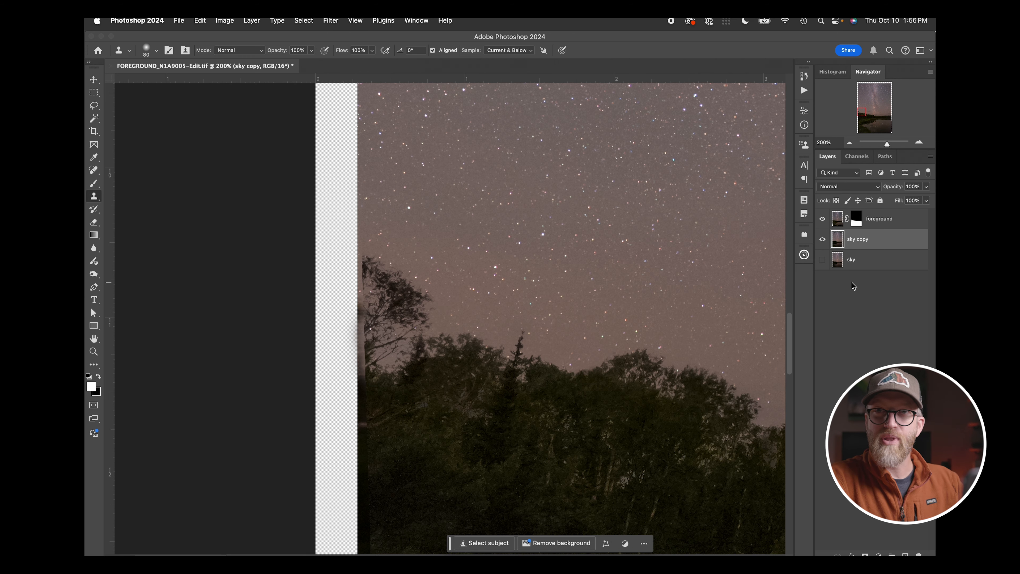
key(super+minus)
key(super+minus)
key(super+minus)
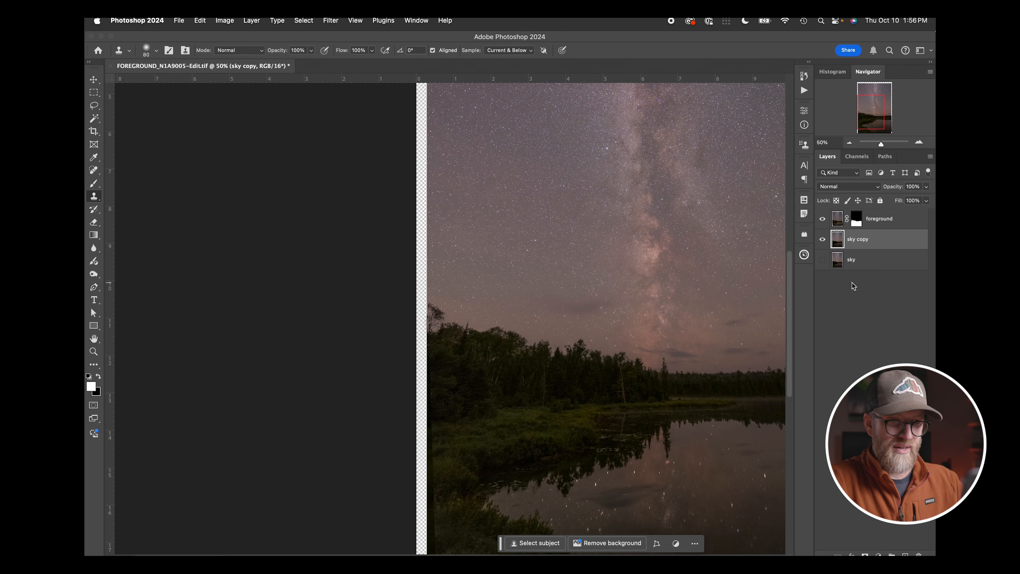
key(v)
click(880, 338)
click(891, 248)
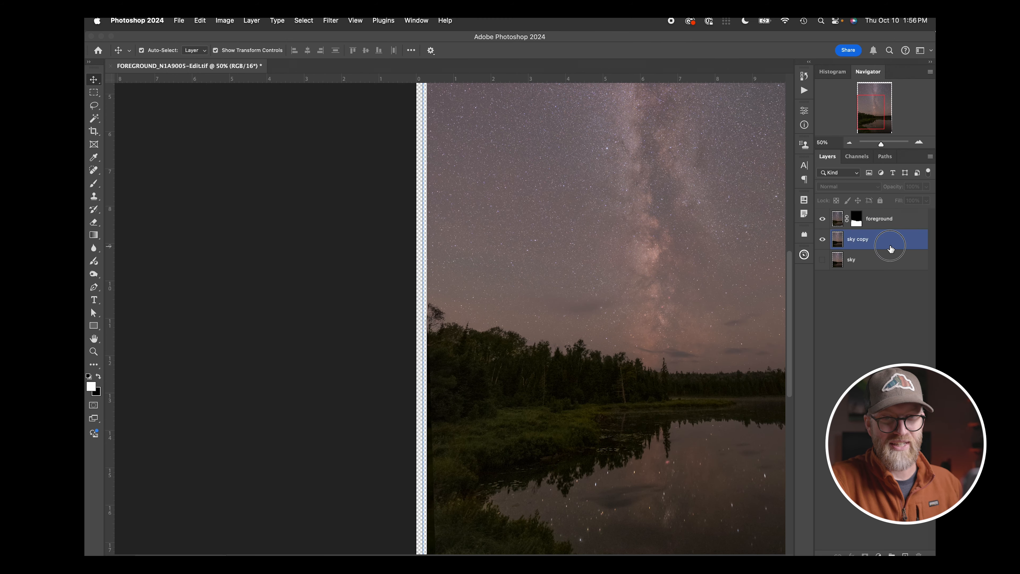
drag(716, 307, 718, 309)
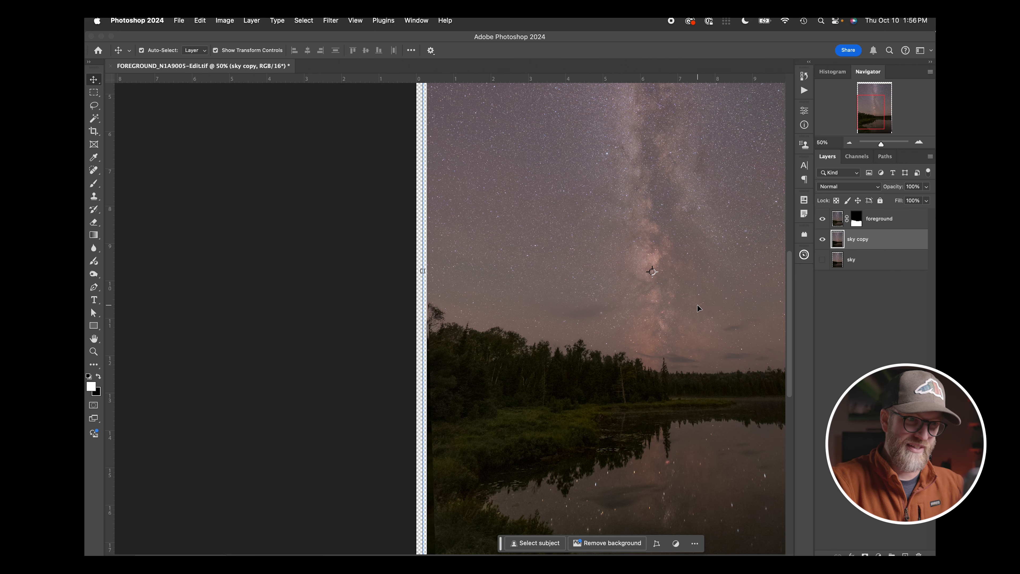
- Select the foreground, sky copy and sky layers and stamp the visible result into a new merged layer at the top of the stack
scroll(700, 308, right, 5)
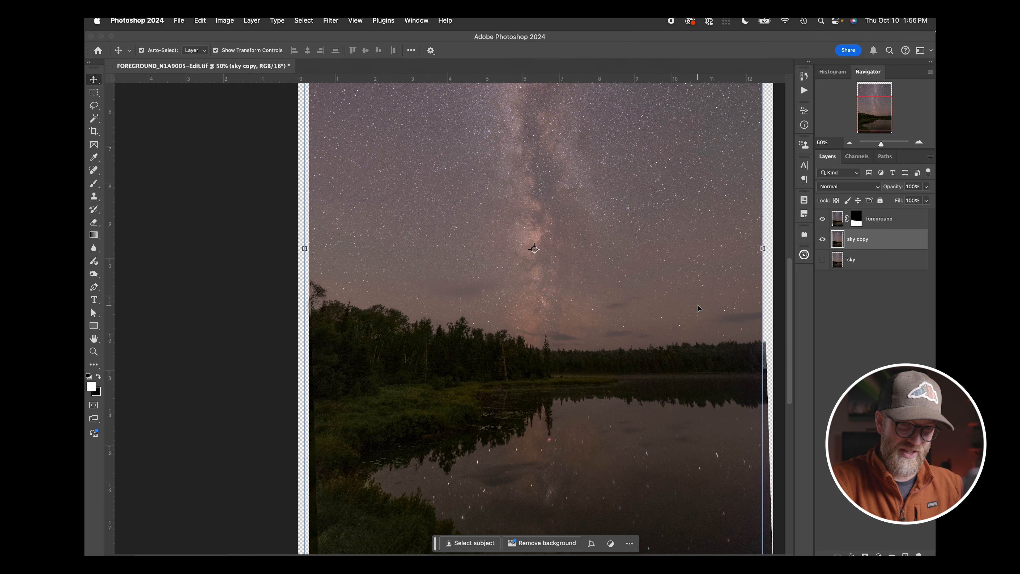
click(891, 341)
scroll(704, 300, right, 2)
scroll(704, 301, up, 2)
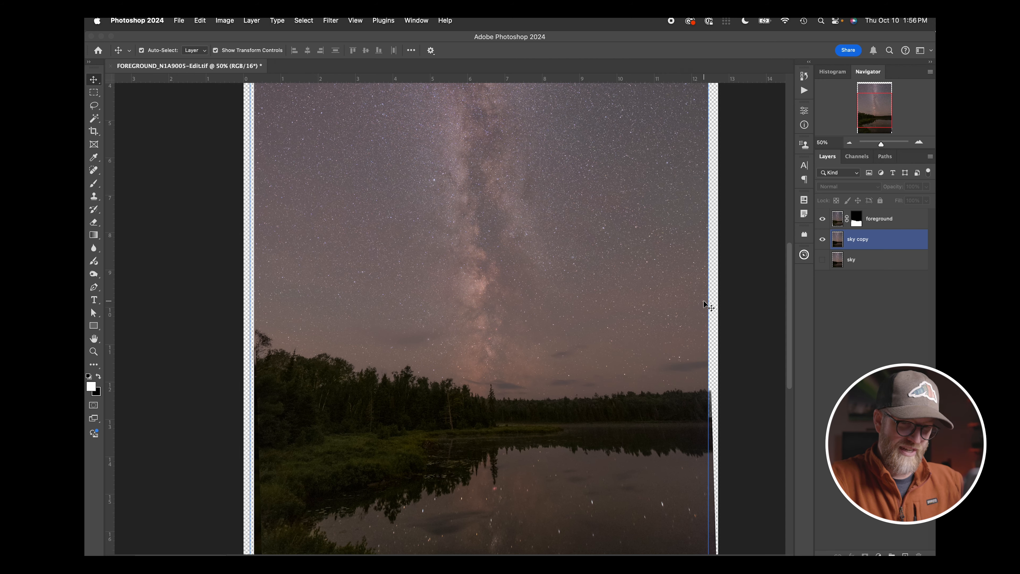
key(super+0)
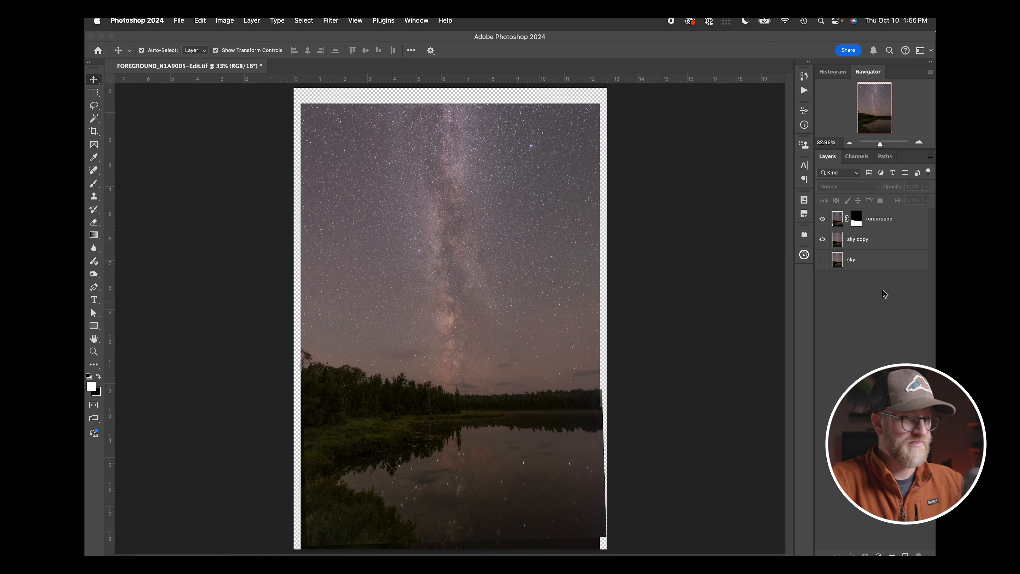
click(896, 219)
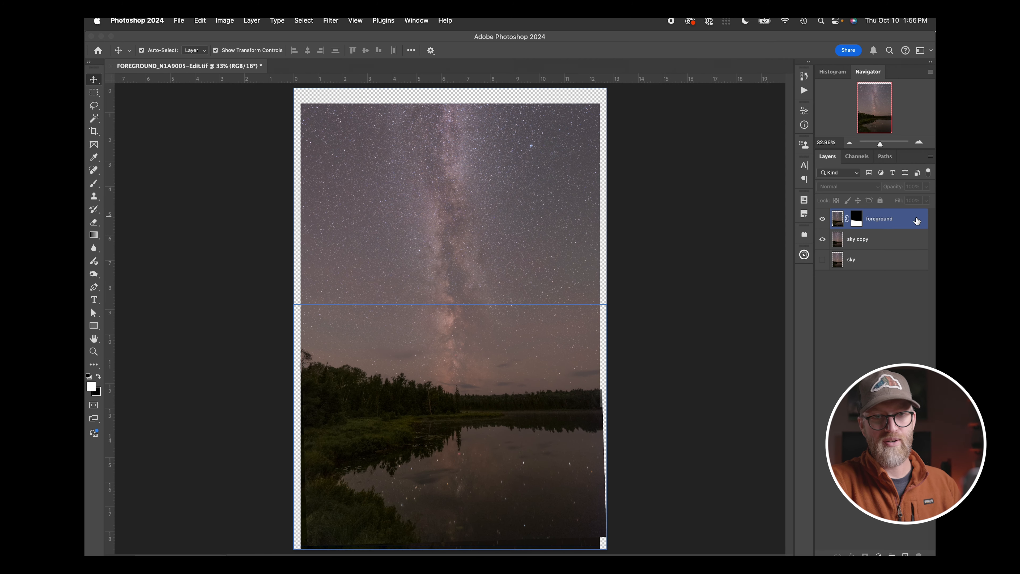
shift+click(897, 241)
shift+click(894, 265)
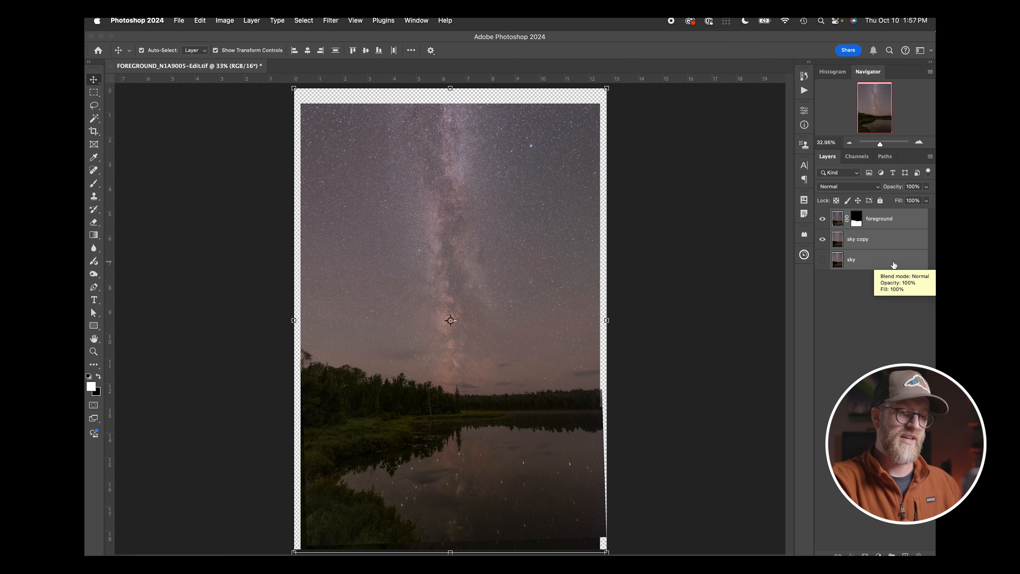
key(super)
key(super+alt+e)
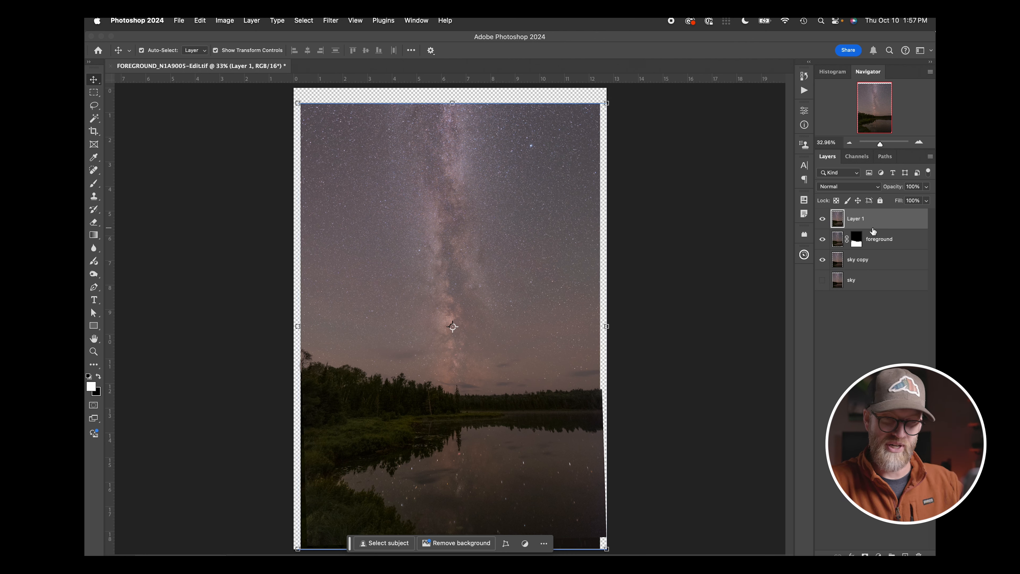
- Hide the foreground and sky copy layers, and rename the merged layer as Blended
click(832, 237)
drag(823, 241, 823, 260)
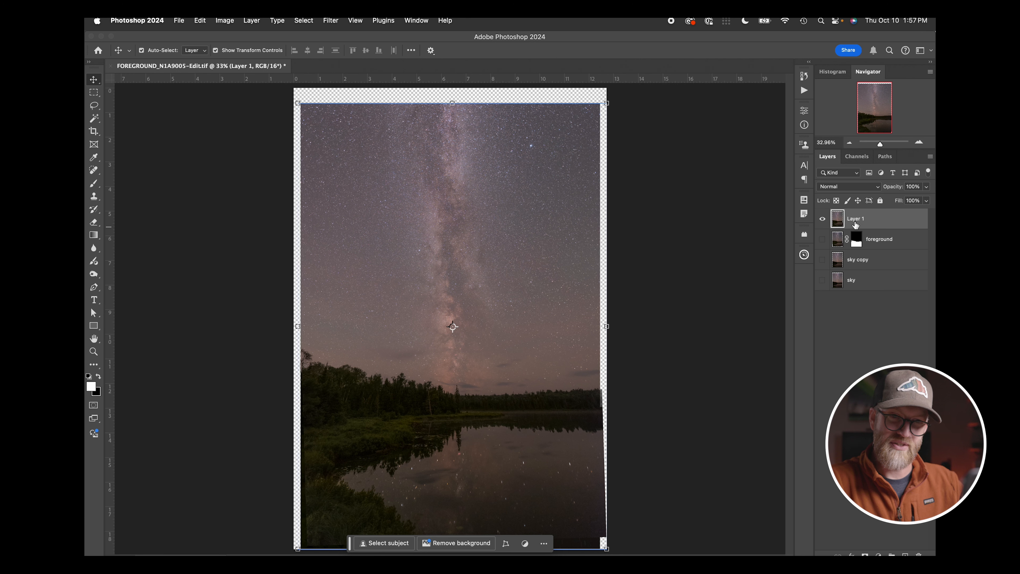
double_click(855, 219)
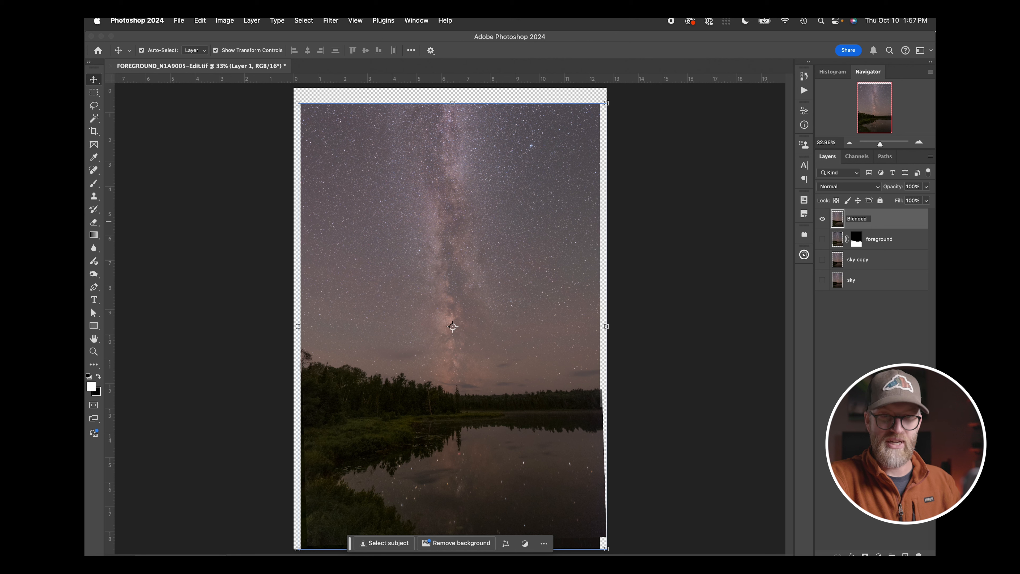
text(Blended)
key(Return)
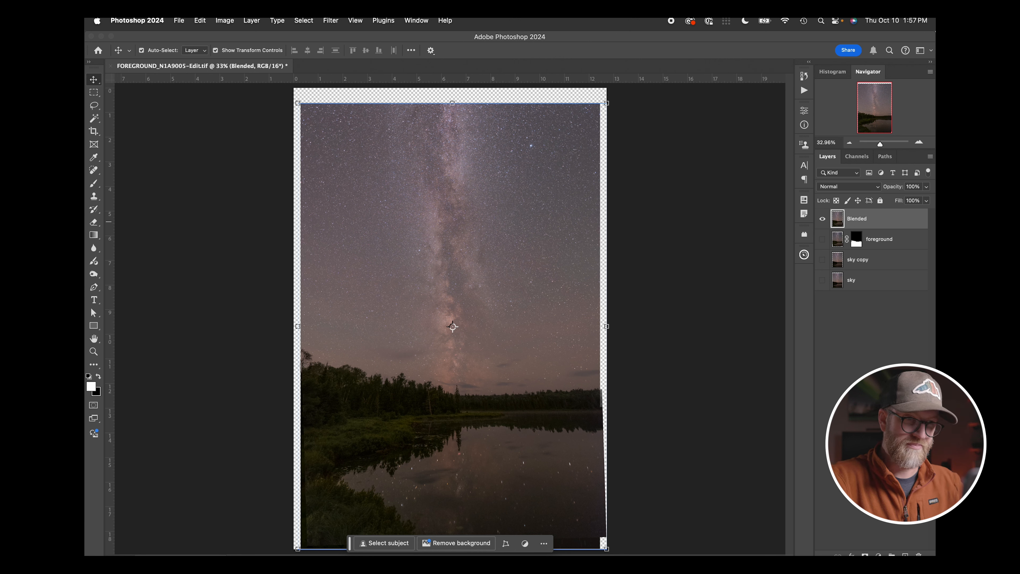
click(890, 330)
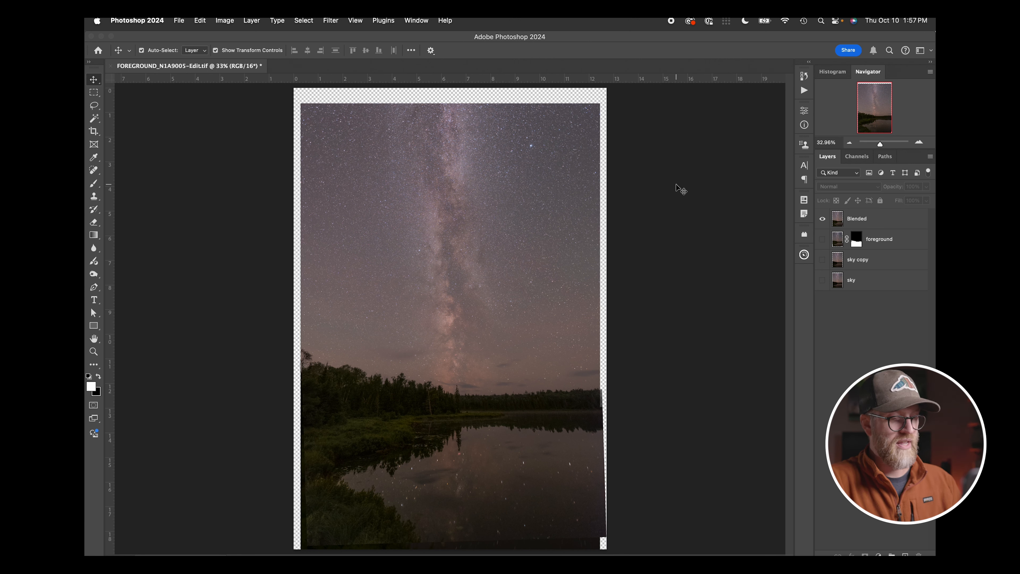
- Save the layered FOREGROUND_N1A9005-Edit.tif document
key(super+s)
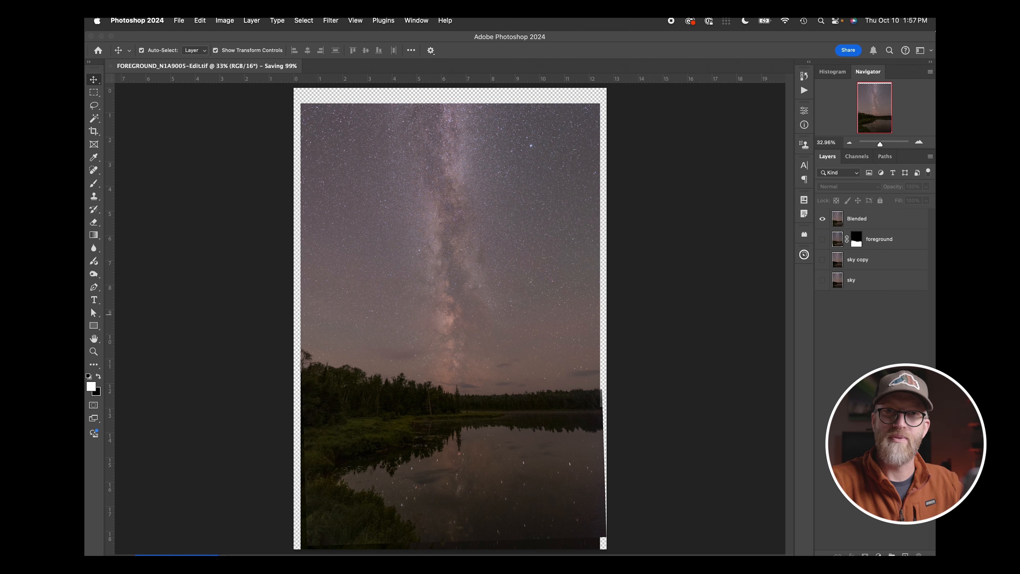
click(513, 285)
click(257, 125)
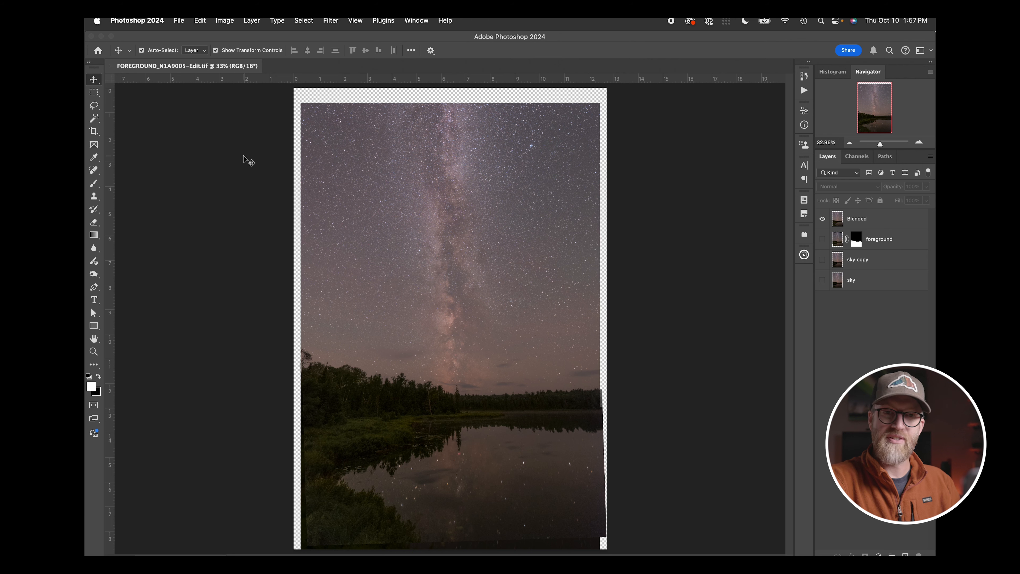
- Switch to Lightroom Classic and show the photos of the _images folder in the Library's loupe view
key(super+Tab)
key(super+Tab)
key(super+Tab)
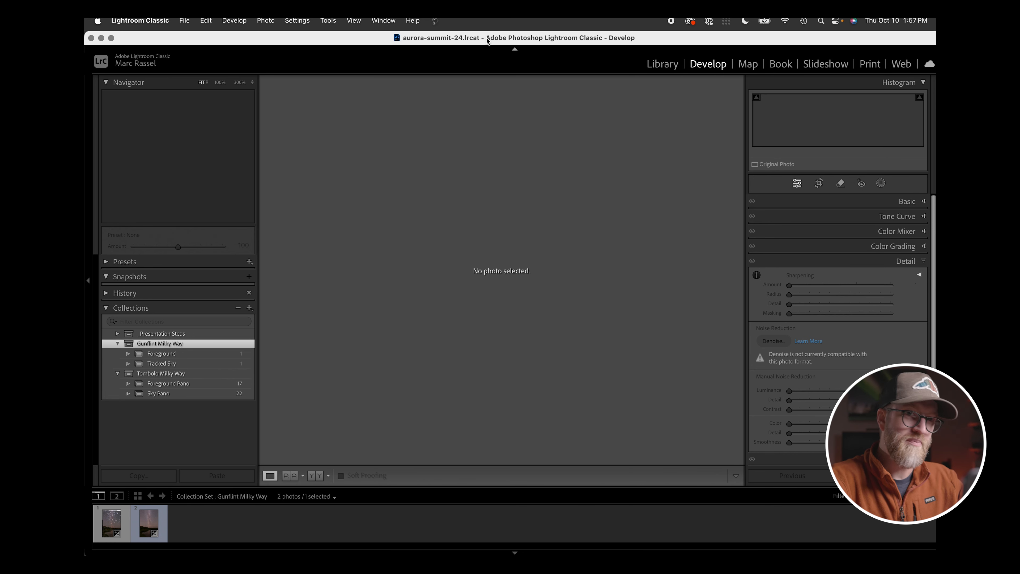
key(e)
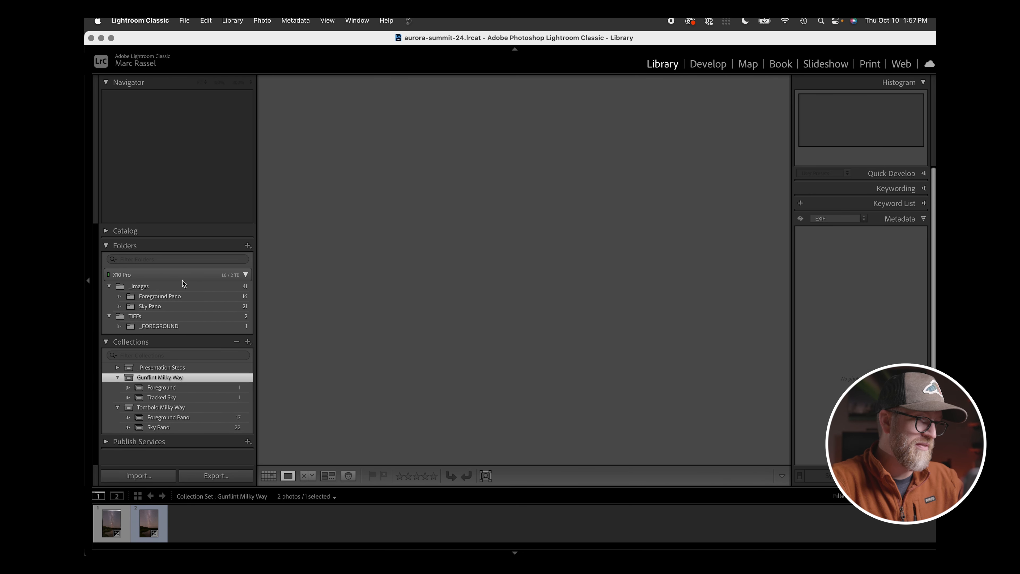
click(245, 287)
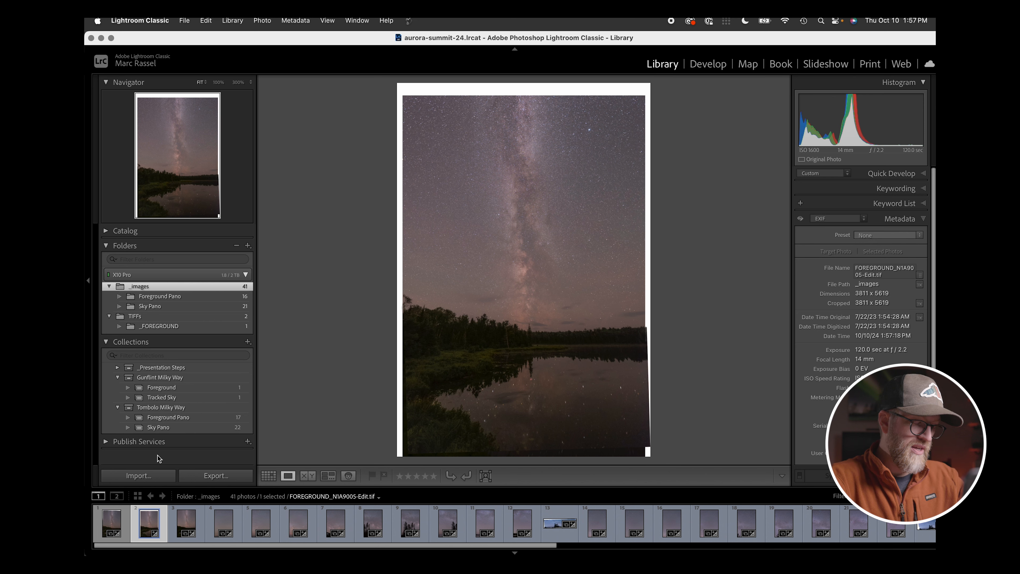
- Set the color label of FOREGROUND_N1A9005-Edit.tif to Yellow
right_click(149, 525)
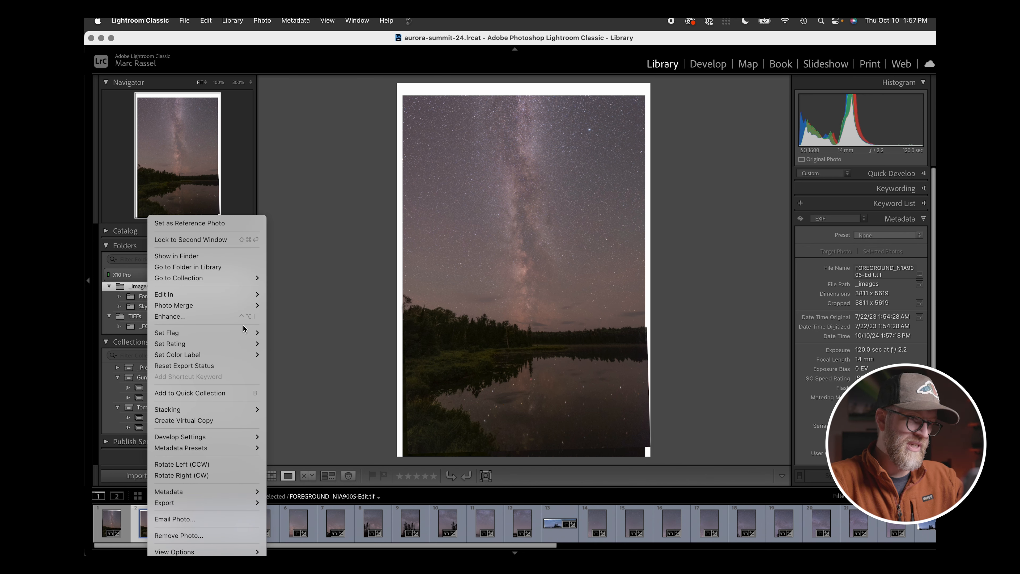
mouse_move(243, 357)
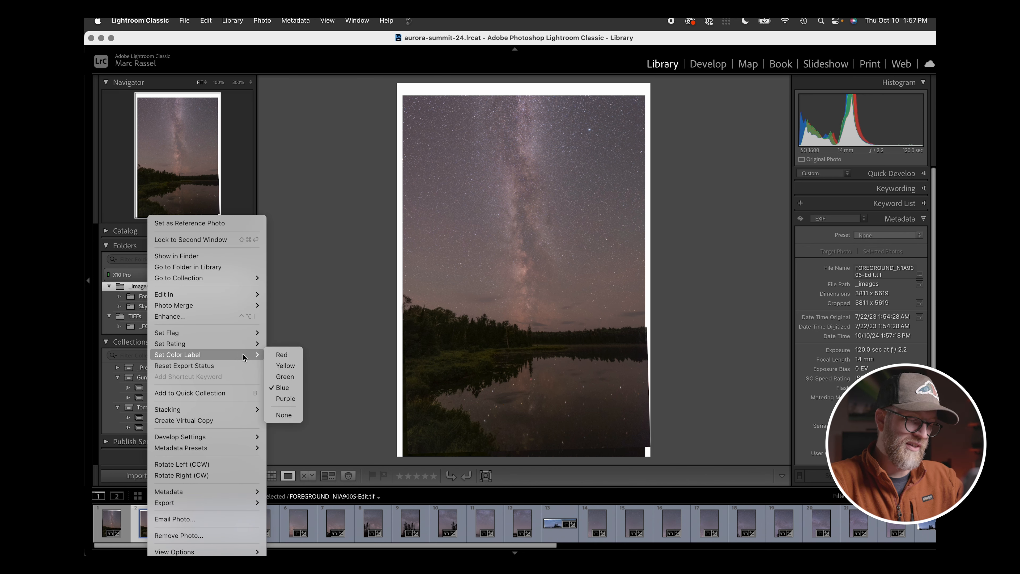
click(286, 365)
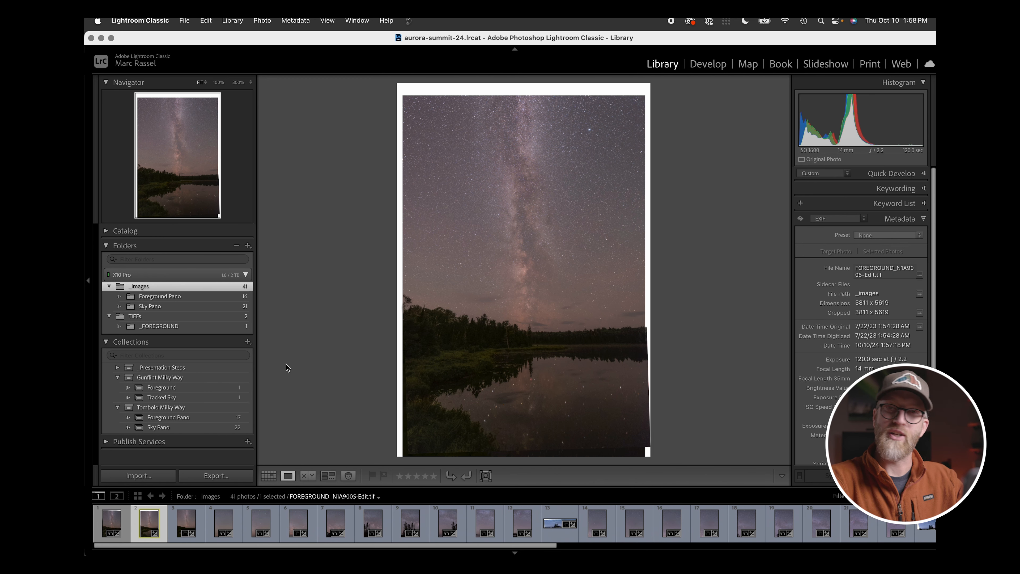